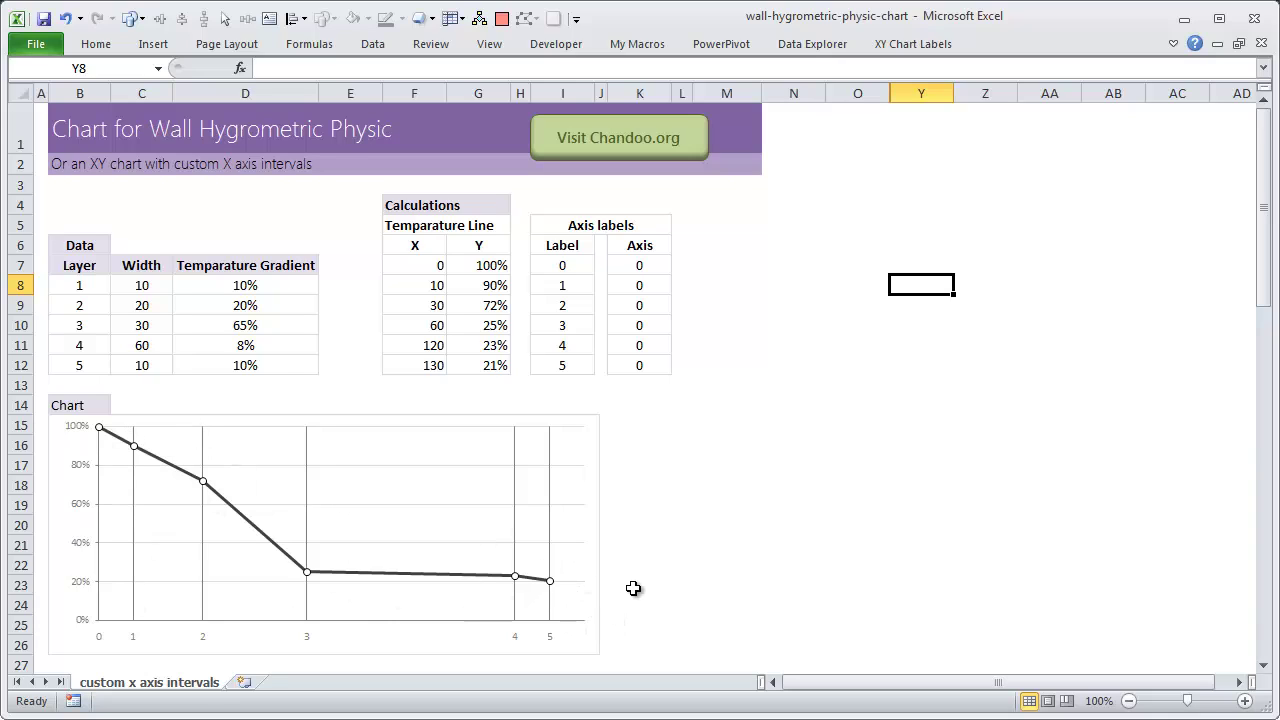
Copy the data table in B6:D12 and paste it into a new sheet starting at cell B3
{"action": "left_click_drag", "start_coordinate": [80, 247], "coordinate": [255, 364]}
{"action": "right_click", "coordinate": [237, 346]}
{"action": "left_click", "coordinate": [186, 381]}
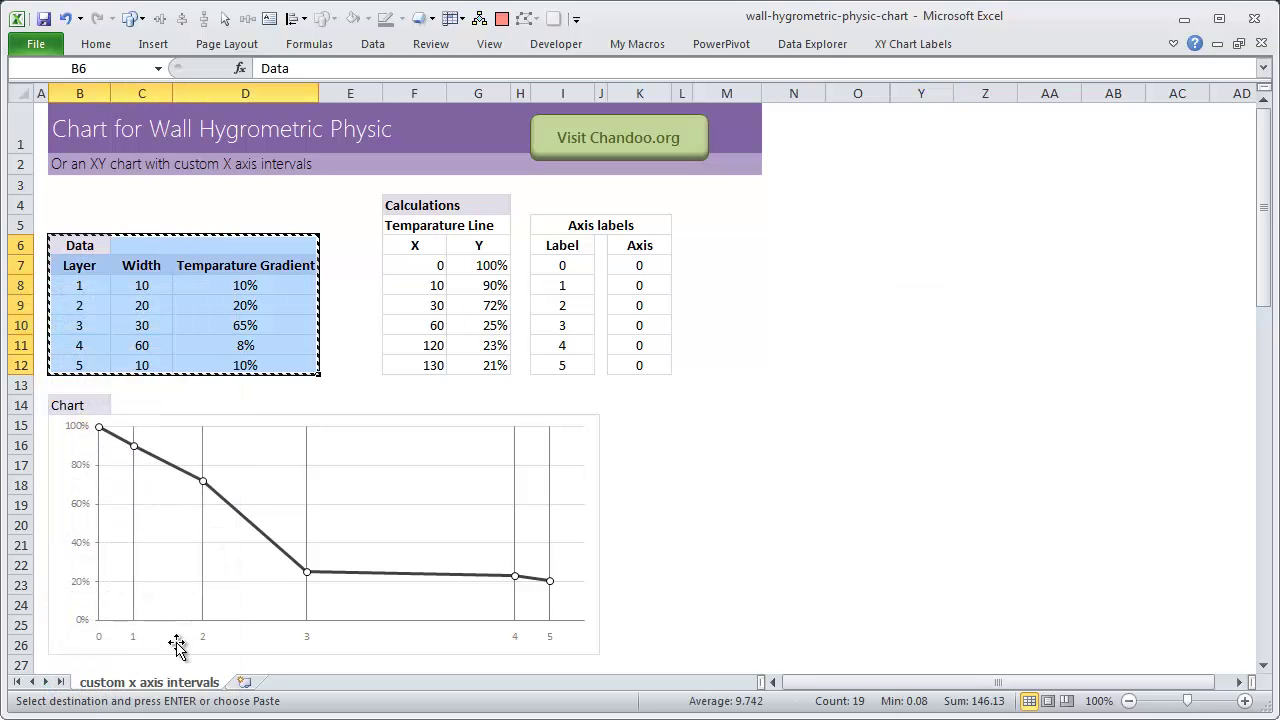
{"action": "left_click", "coordinate": [244, 682]}
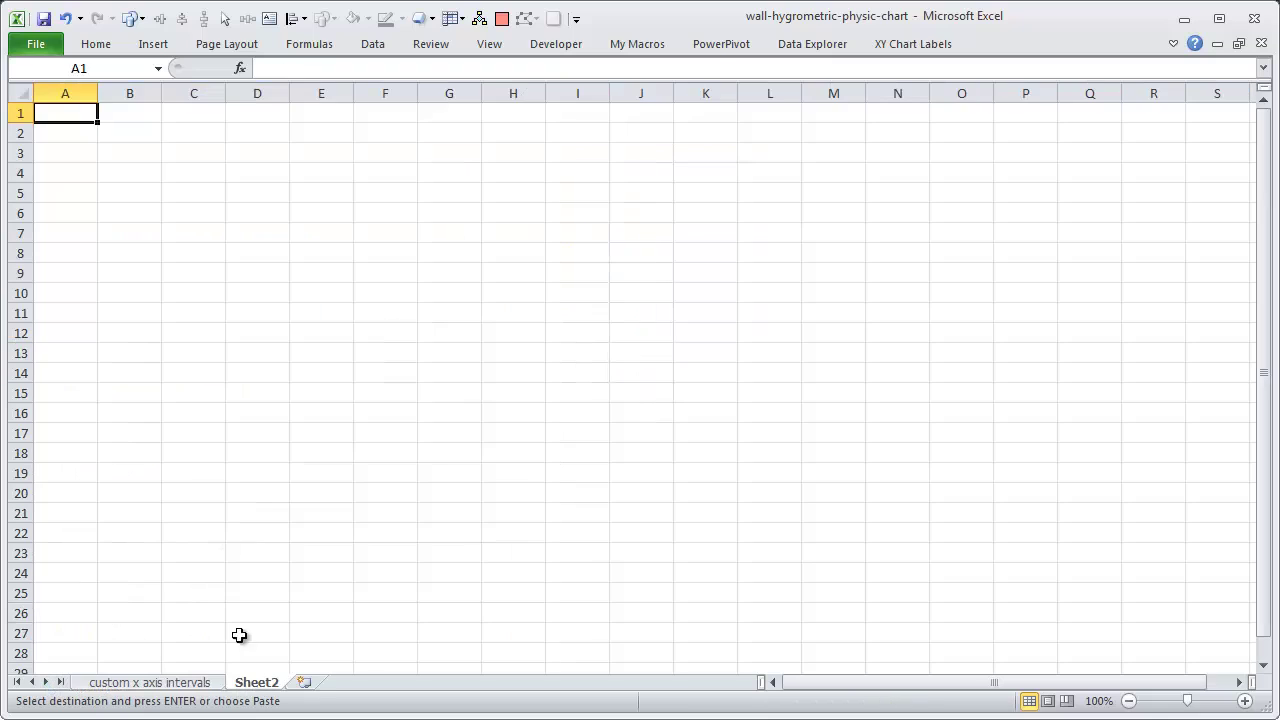
{"action": "right_click", "coordinate": [134, 162]}
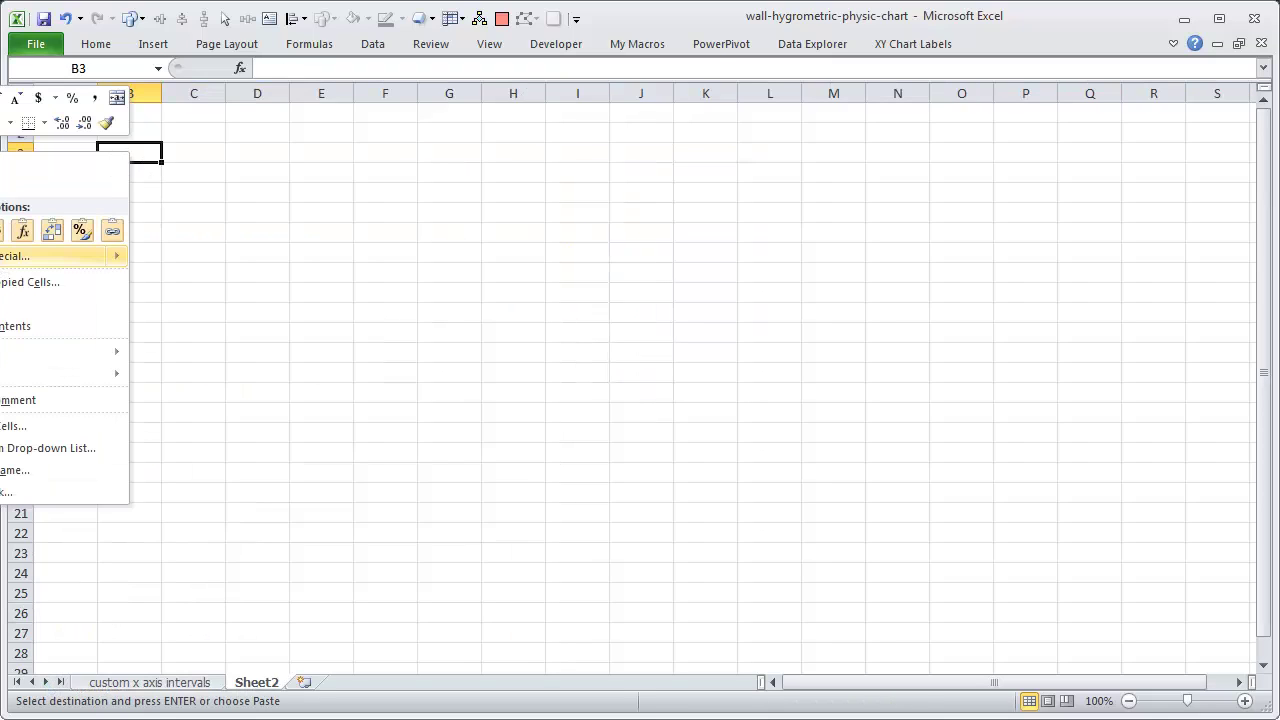
{"action": "left_click", "coordinate": [4, 230]}
{"action": "left_click", "coordinate": [504, 292]}
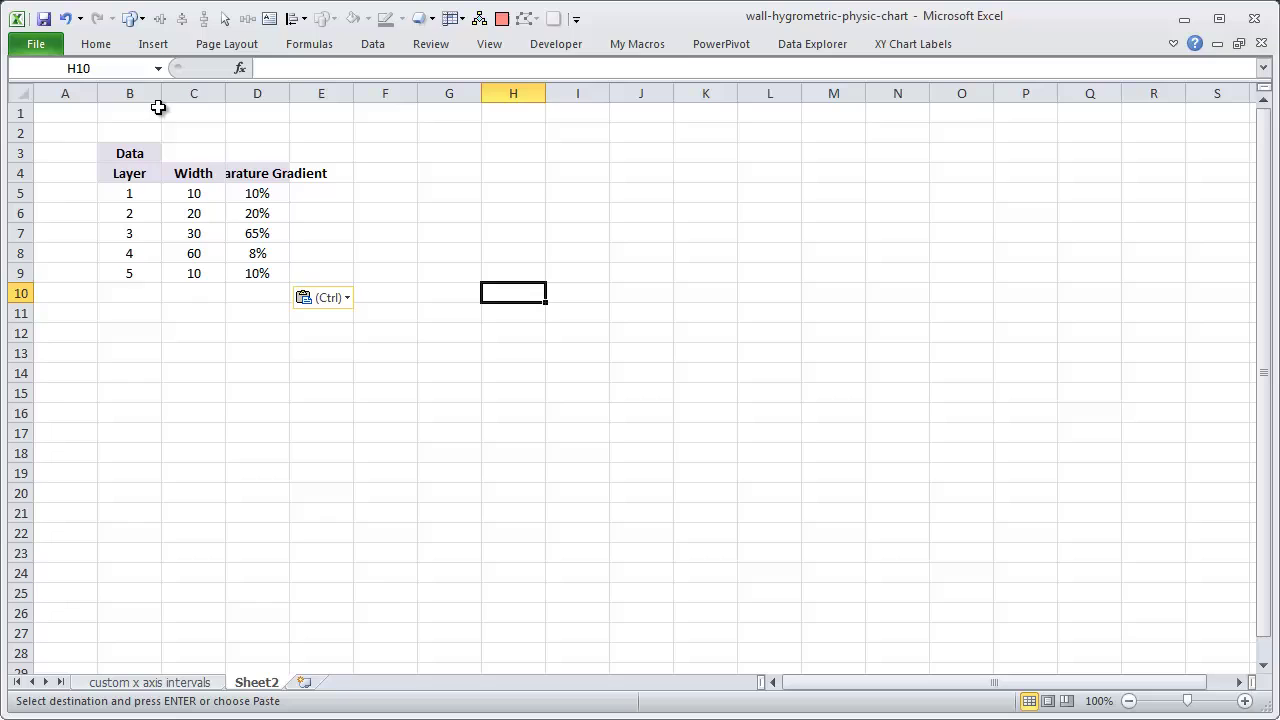
Widen columns B to D so the Layer, Width and Temparature Gradient headings fit
{"action": "left_click_drag", "start_coordinate": [129, 93], "coordinate": [258, 93]}
{"action": "left_click_drag", "start_coordinate": [161, 93], "coordinate": [222, 93]}
{"action": "left_click", "coordinate": [512, 218]}
{"action": "left_click_drag", "start_coordinate": [469, 93], "coordinate": [501, 93]}
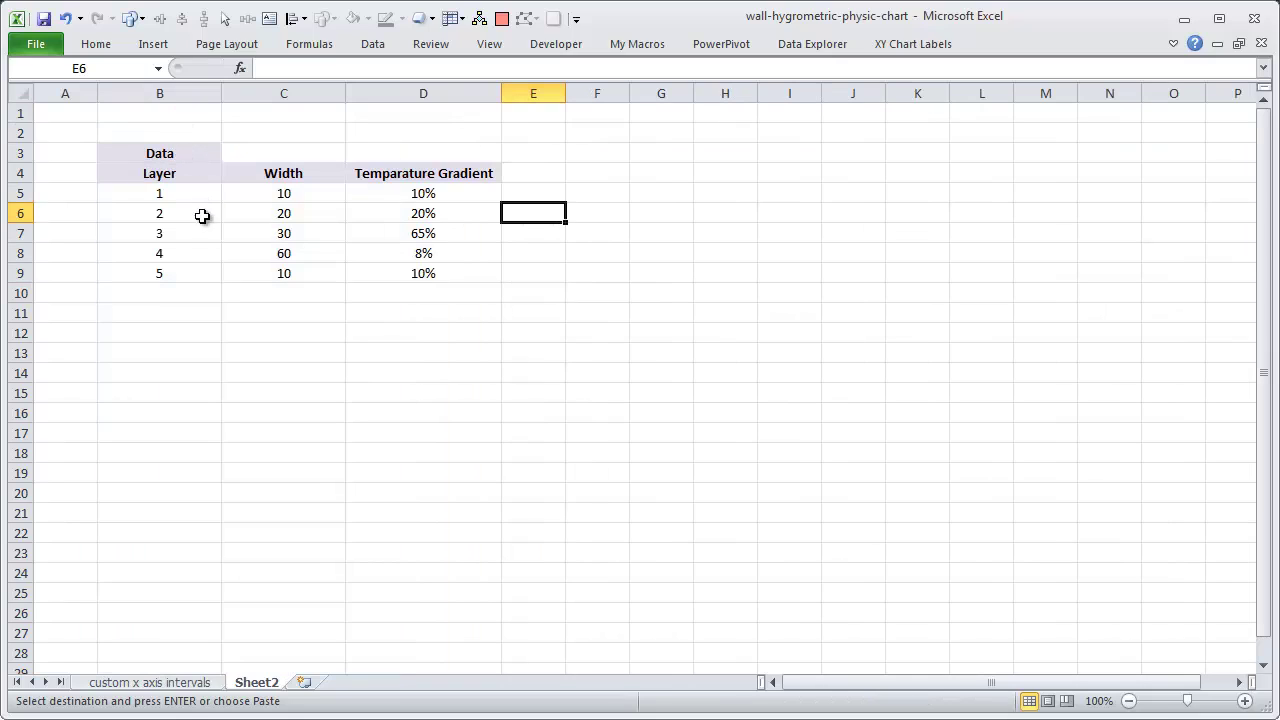
Examine the layer numbers, each layer's width and each layer's temperature gradient in the data table
{"action": "left_click_drag", "start_coordinate": [164, 195], "coordinate": [171, 269]}
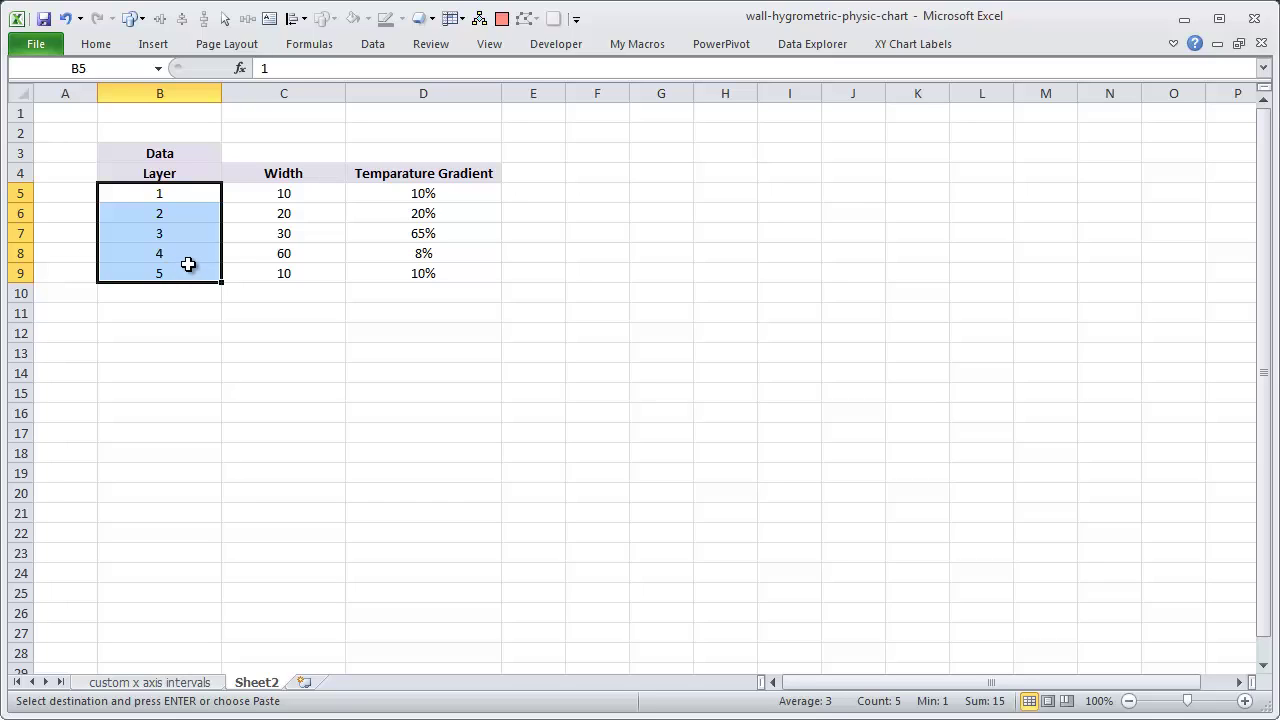
{"action": "left_click", "coordinate": [285, 193]}
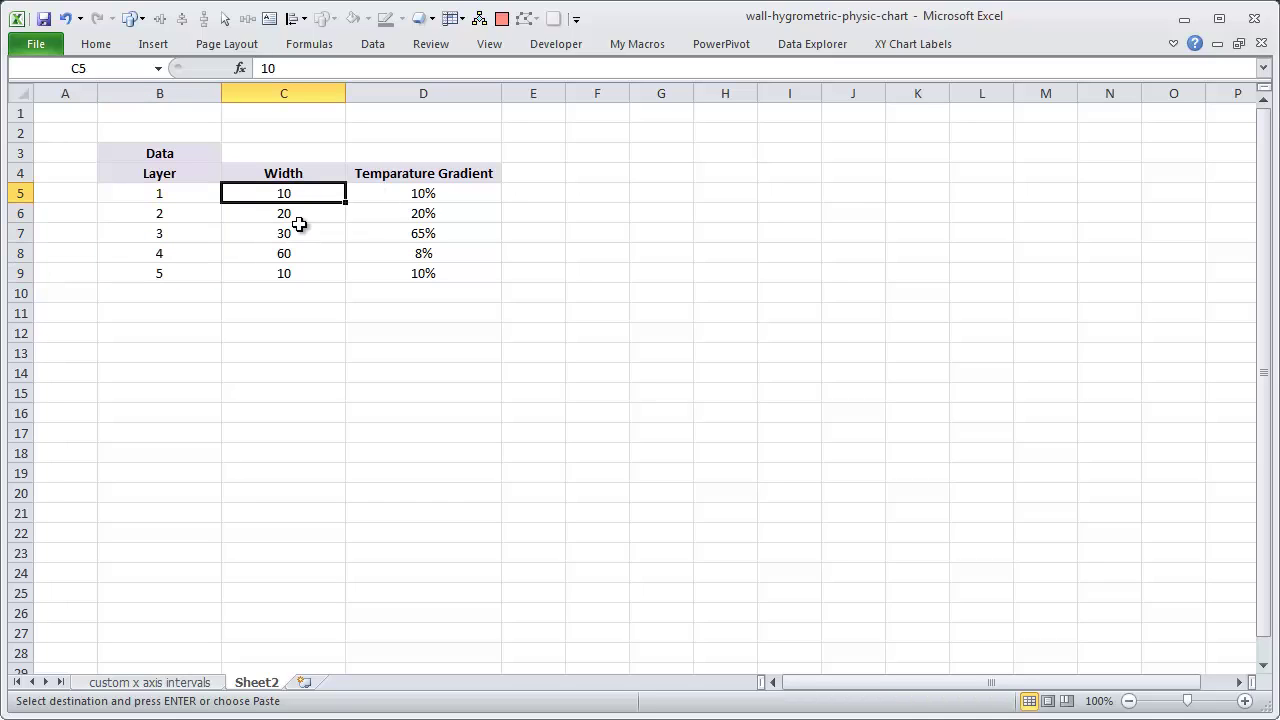
{"action": "left_click", "coordinate": [311, 216]}
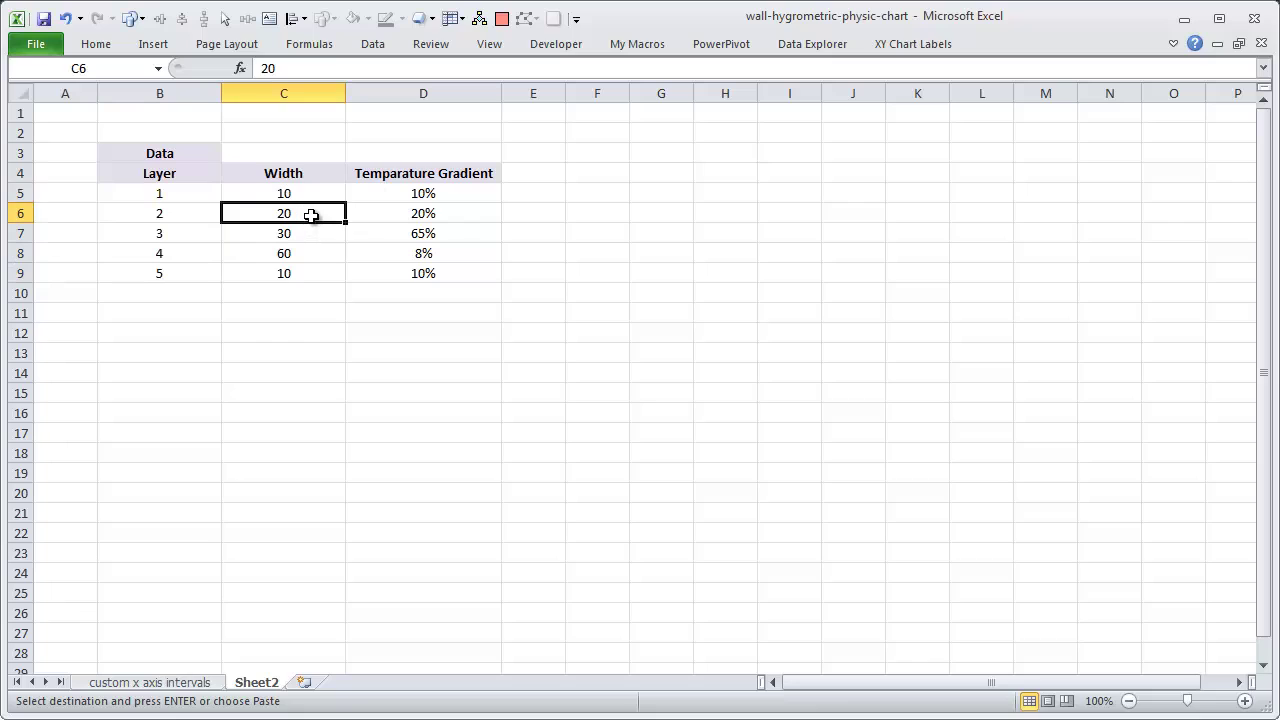
{"action": "left_click", "coordinate": [307, 236]}
{"action": "left_click", "coordinate": [308, 255]}
{"action": "left_click", "coordinate": [310, 275]}
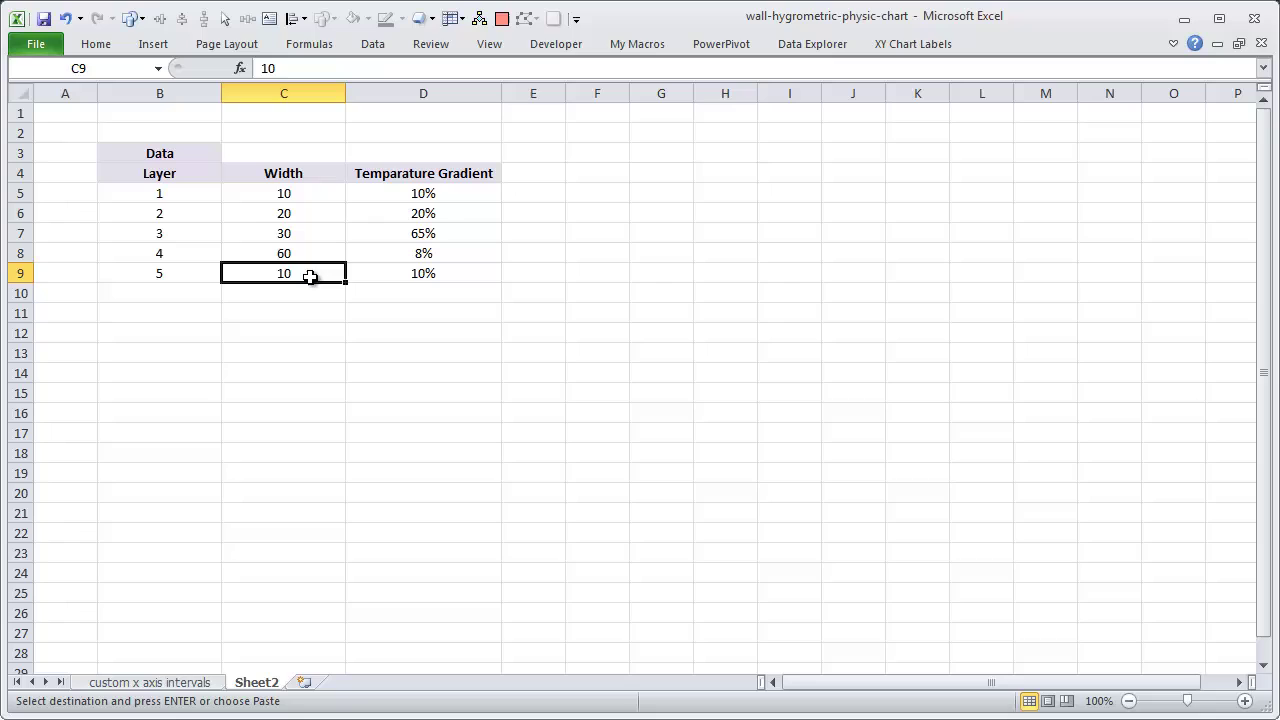
{"action": "left_click", "coordinate": [459, 193]}
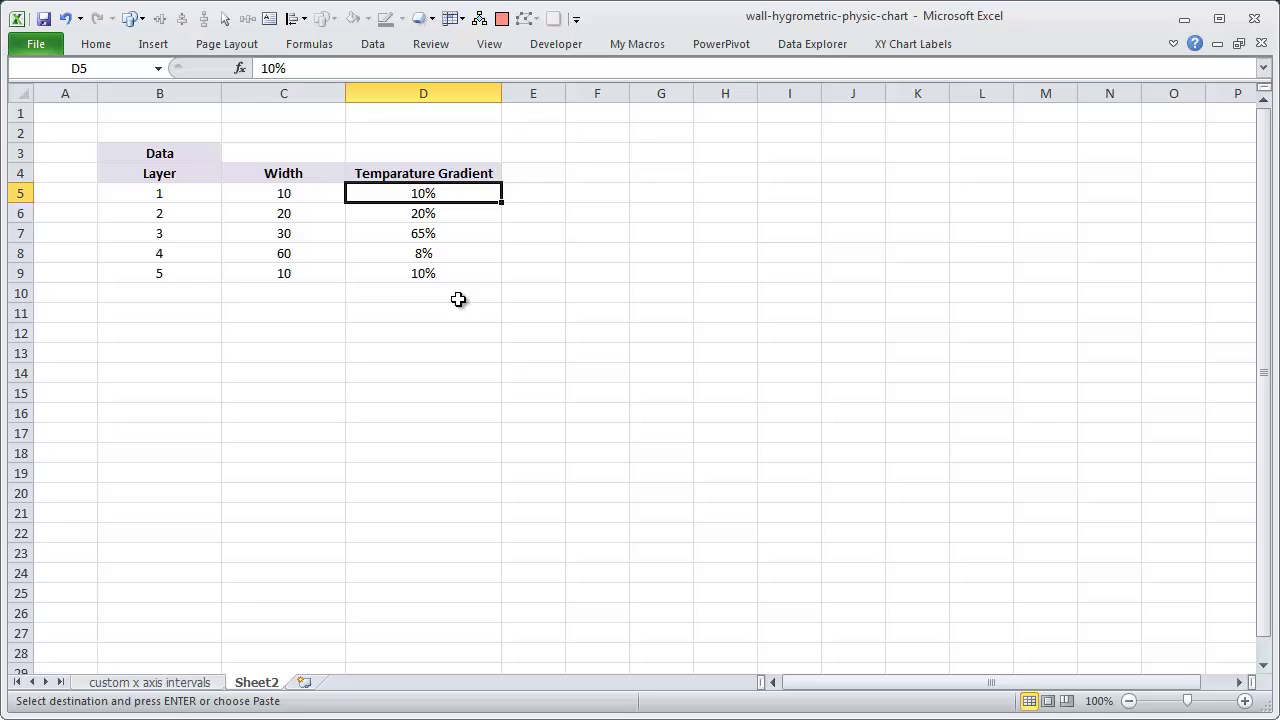
{"action": "left_click", "coordinate": [467, 213]}
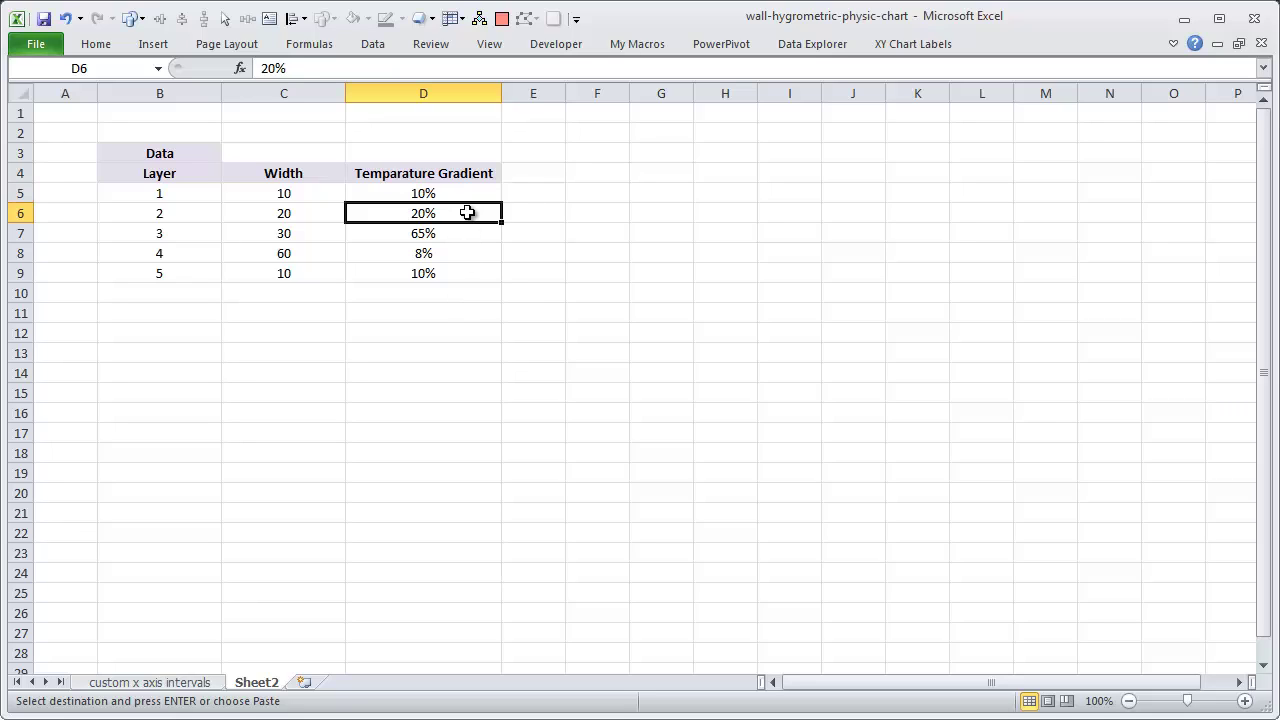
{"action": "left_click", "coordinate": [465, 232]}
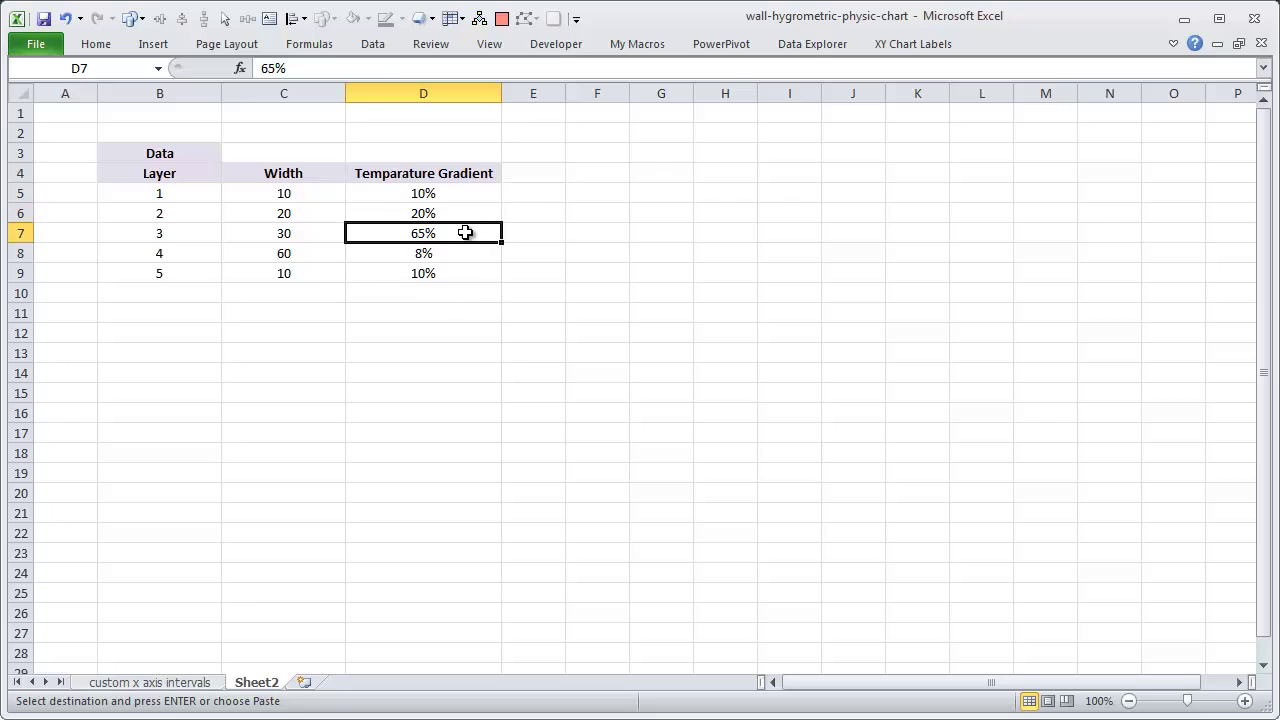
{"action": "left_click", "coordinate": [451, 252]}
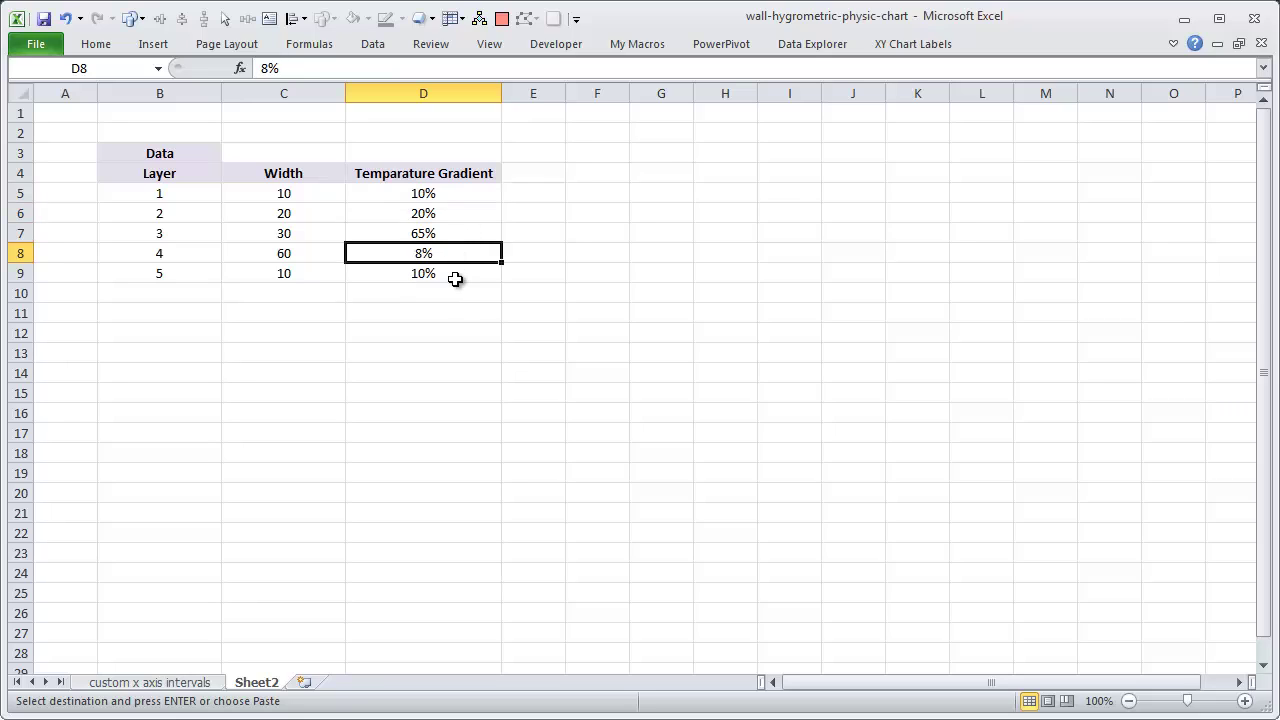
{"action": "left_click", "coordinate": [451, 277]}
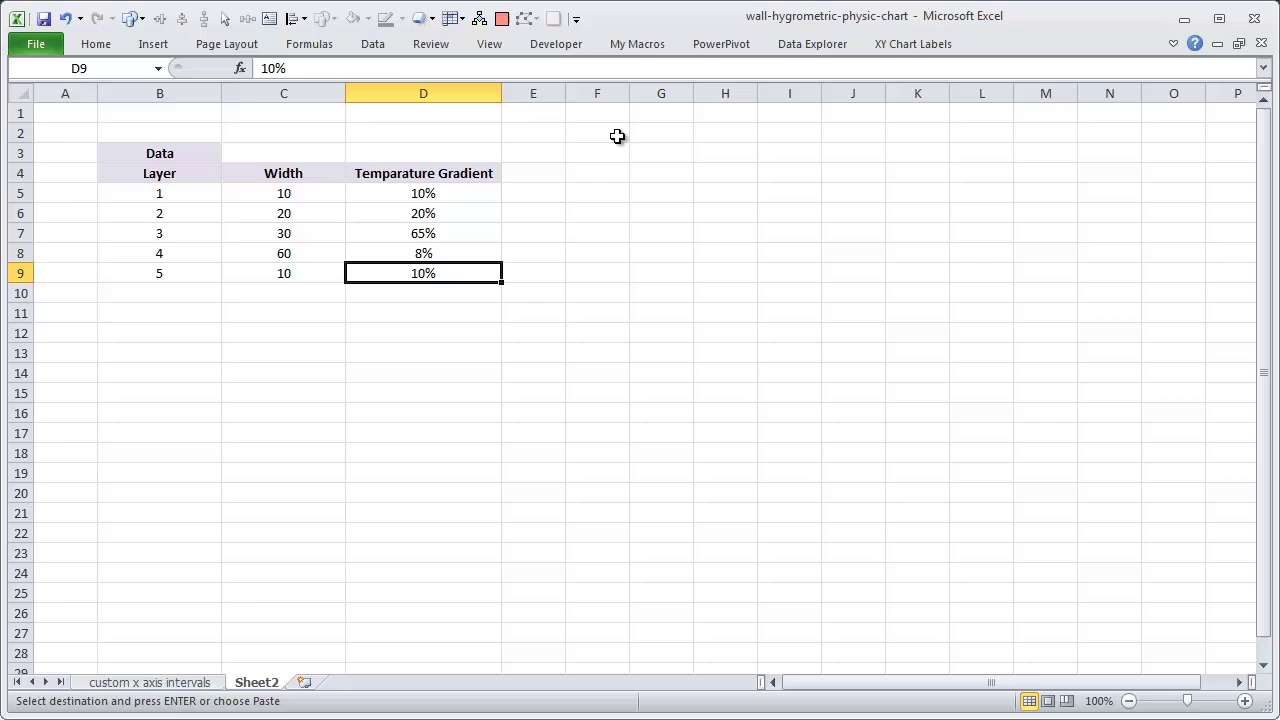
Enter the title "Data for chart" in F2 and place the column headings X and Y directly below it in F3:G3
{"action": "left_click", "coordinate": [617, 136]}
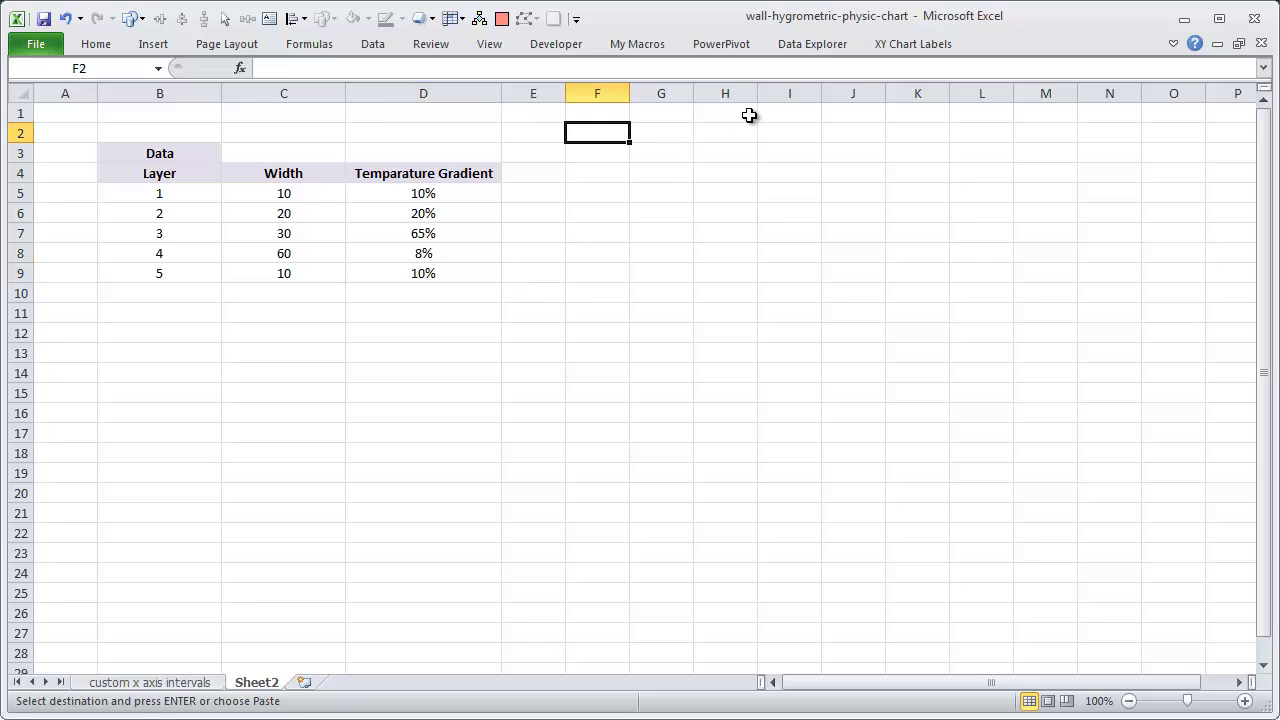
{"action": "type", "text": "Data for chart"}
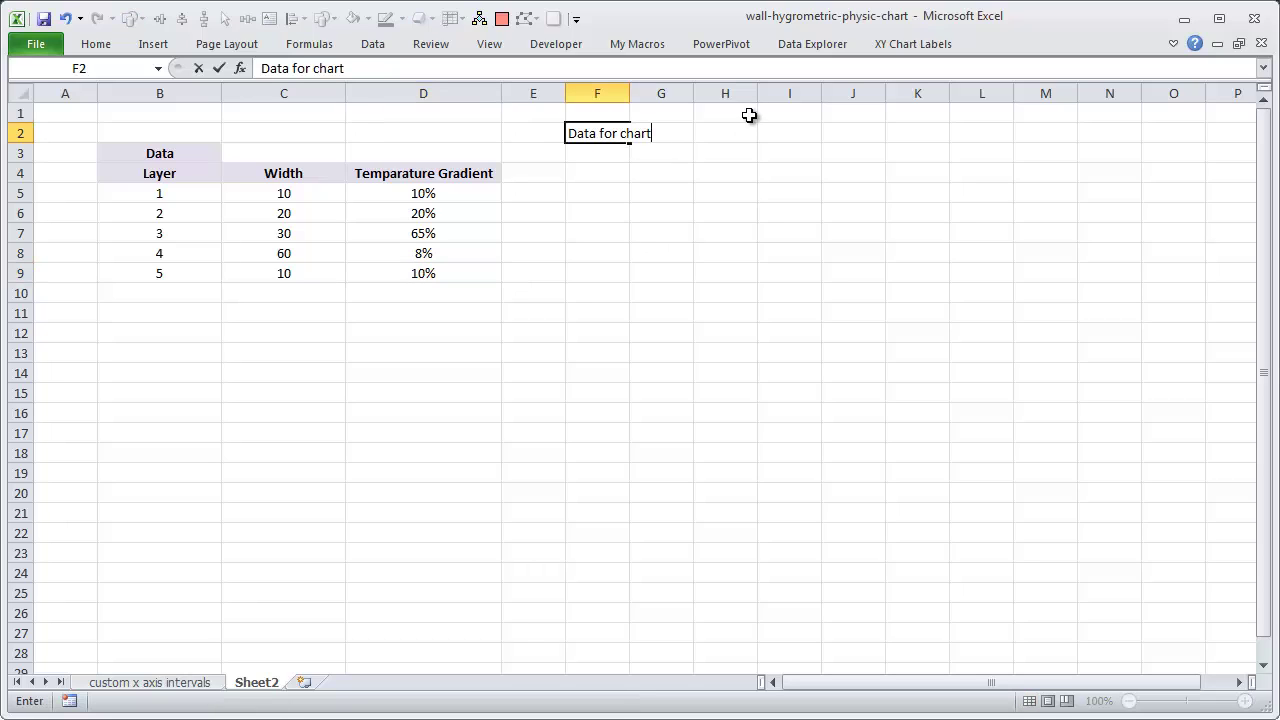
{"action": "key", "text": "Return"}
{"action": "key", "text": "Return"}
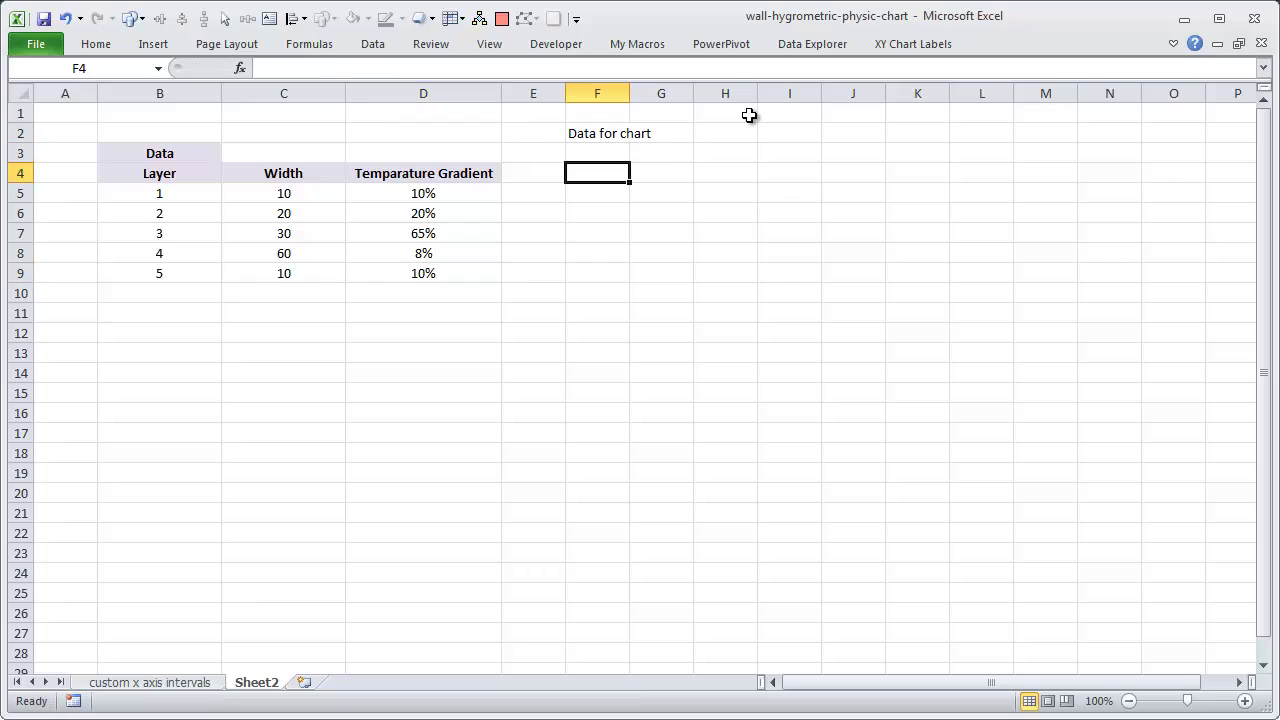
{"action": "type", "text": "X"}
{"action": "key", "text": "Tab"}
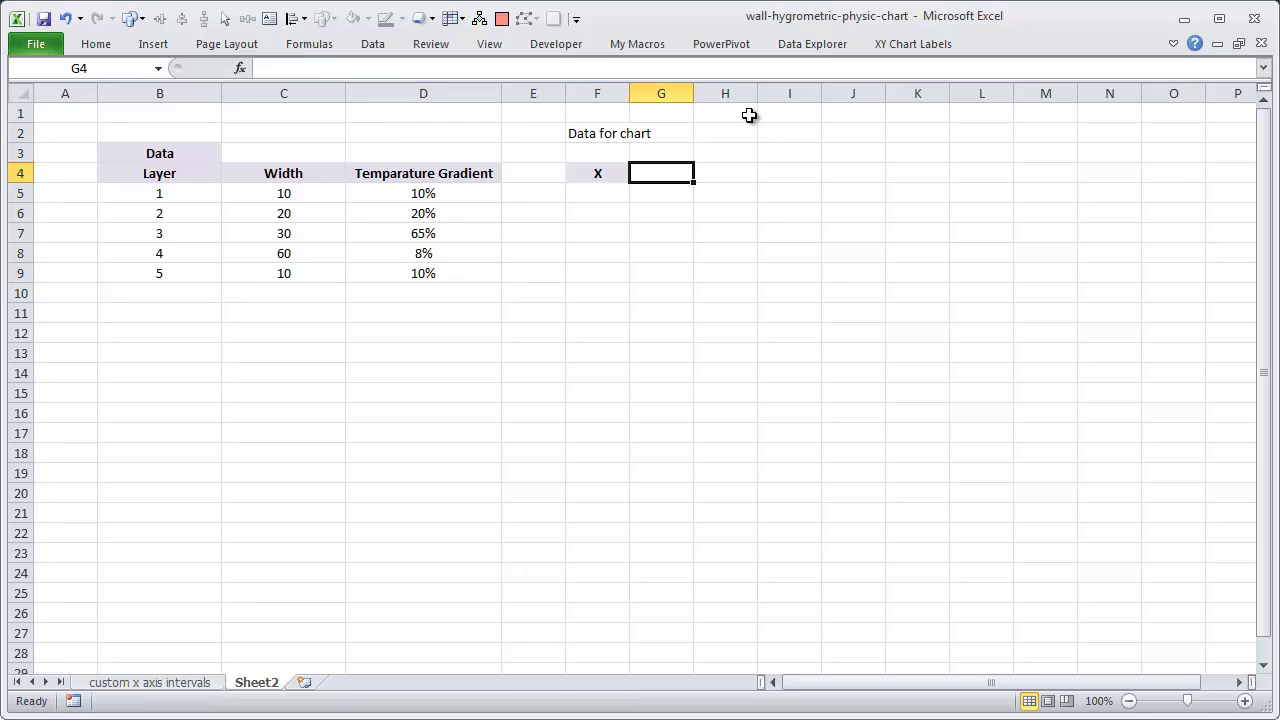
{"action": "type", "text": "Y"}
{"action": "key", "text": "Return"}
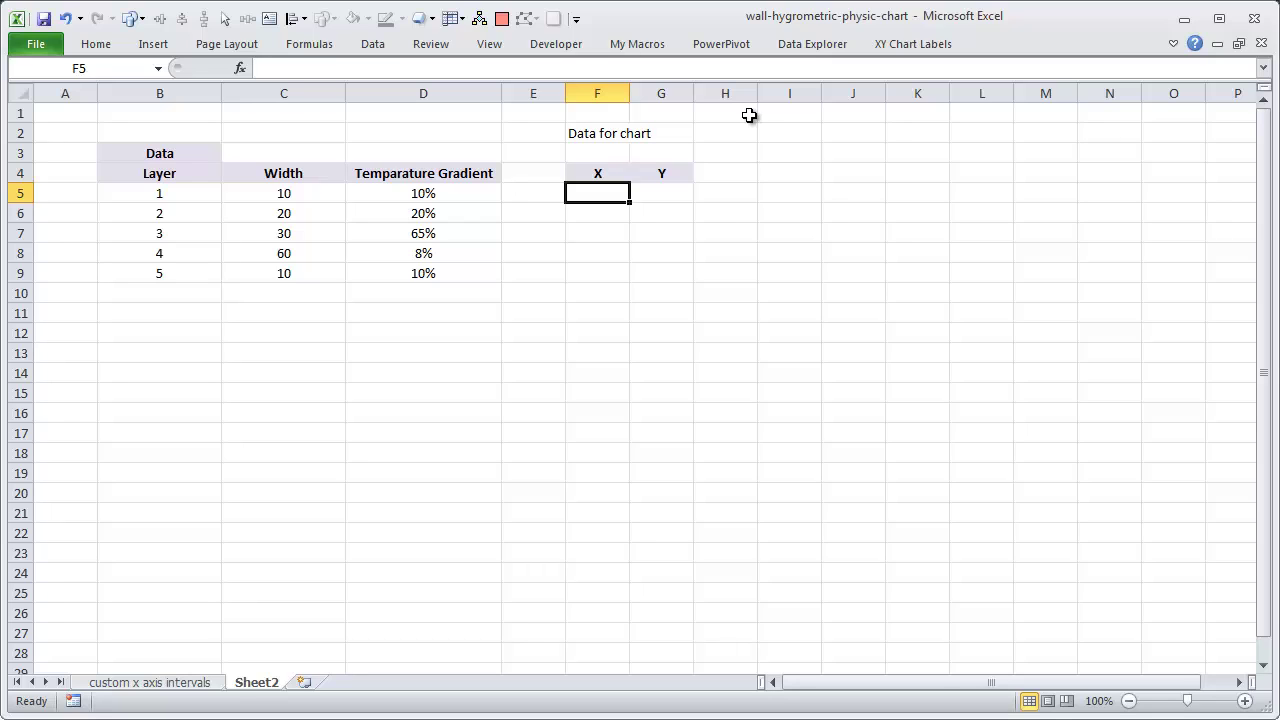
{"action": "left_click_drag", "start_coordinate": [605, 173], "coordinate": [640, 164]}
Enter the starting point with X as 0 in F4 and Y as 100% in G4
{"action": "left_click", "coordinate": [592, 172]}
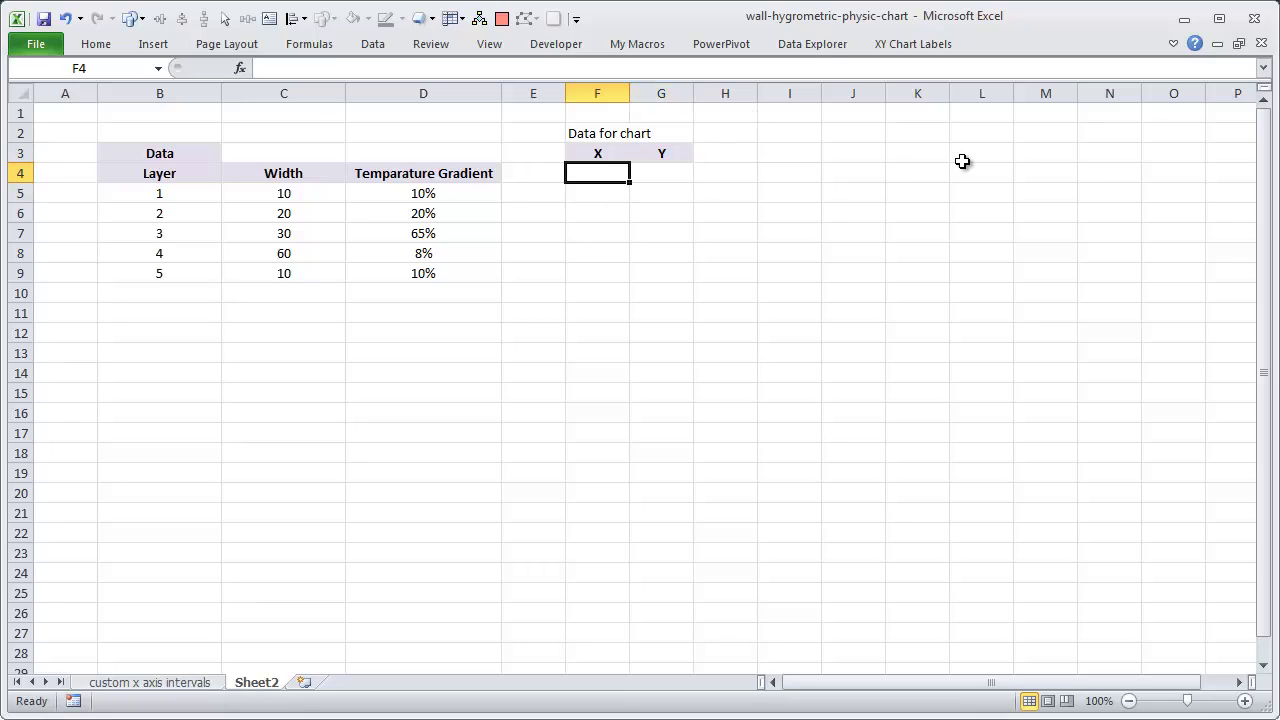
{"action": "type", "text": "0"}
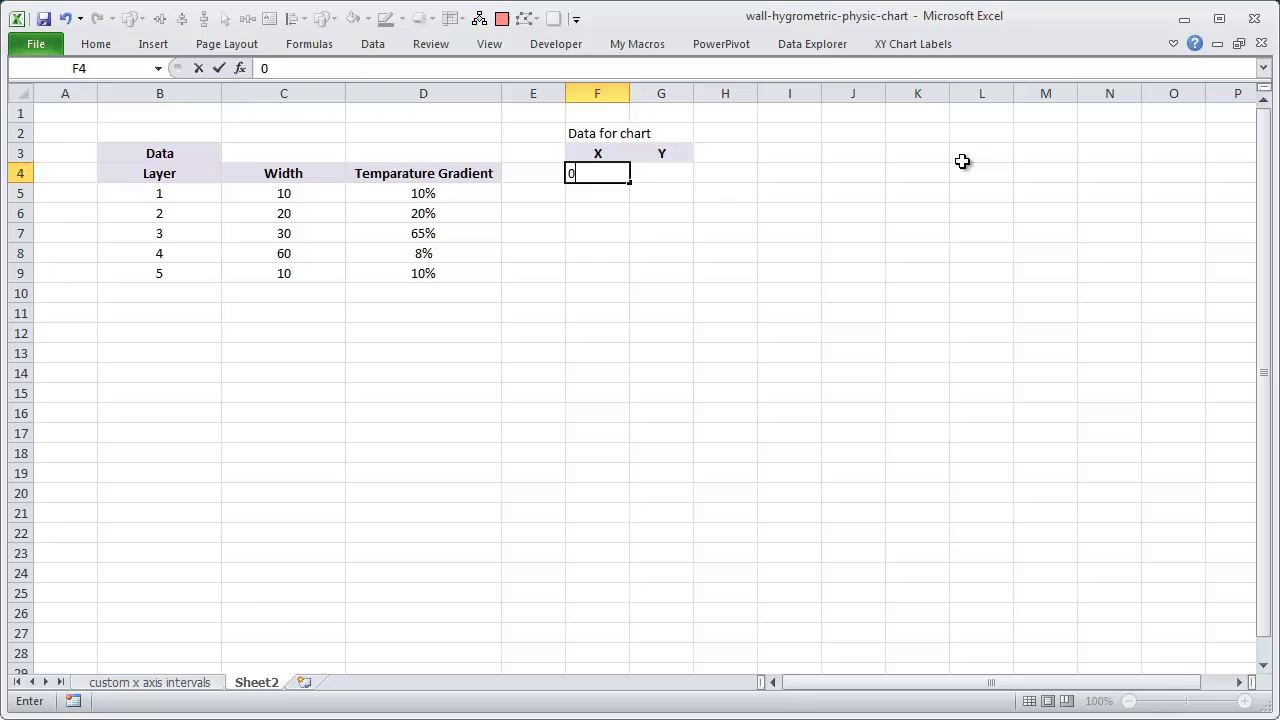
{"action": "key", "text": "Tab"}
{"action": "type", "text": "100"}
{"action": "key", "text": "Return"}
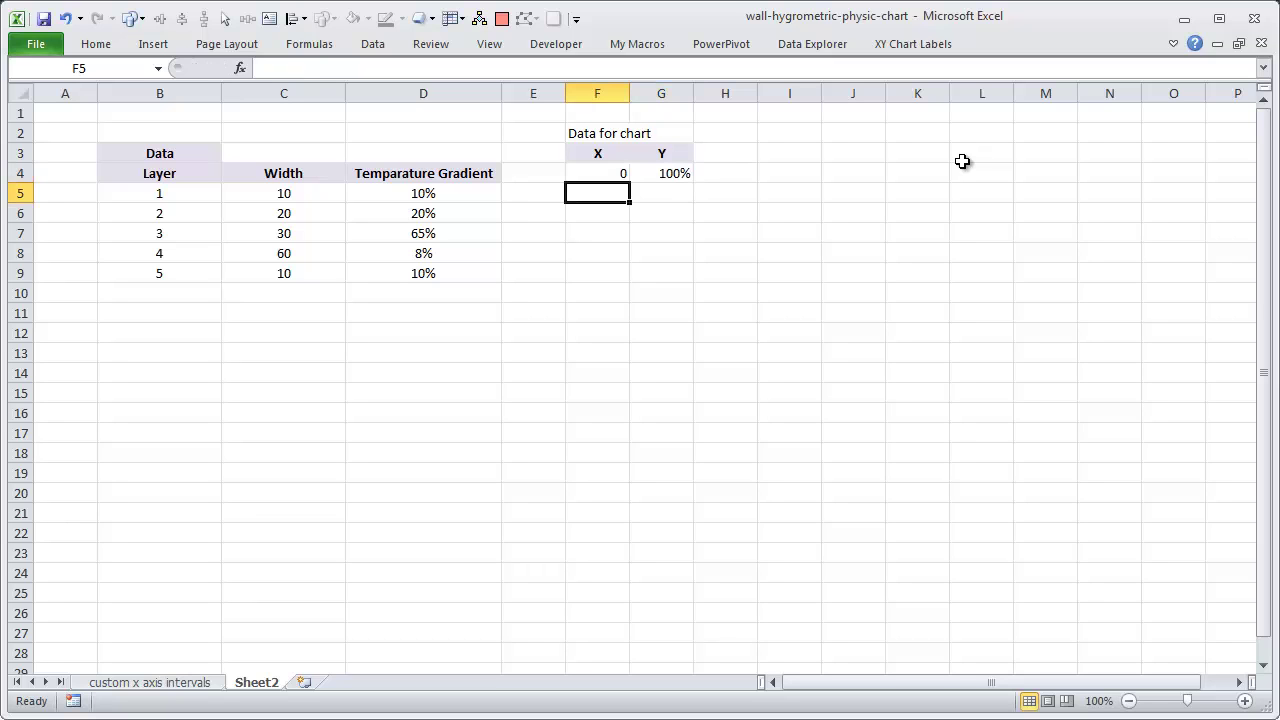
Calculate the cumulative layer widths by entering =SUM($C$5:C5) in F5 and filling it down to F9
{"action": "type", "text": "="}
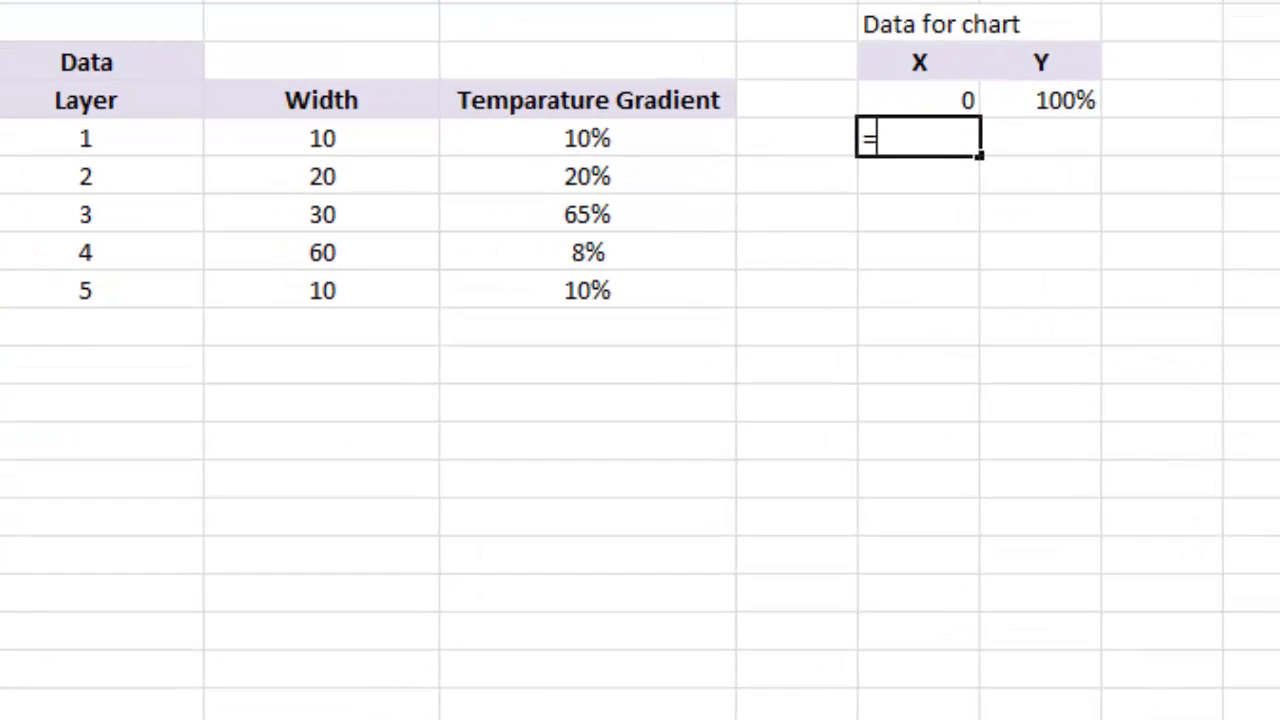
{"action": "type", "text": "sum("}
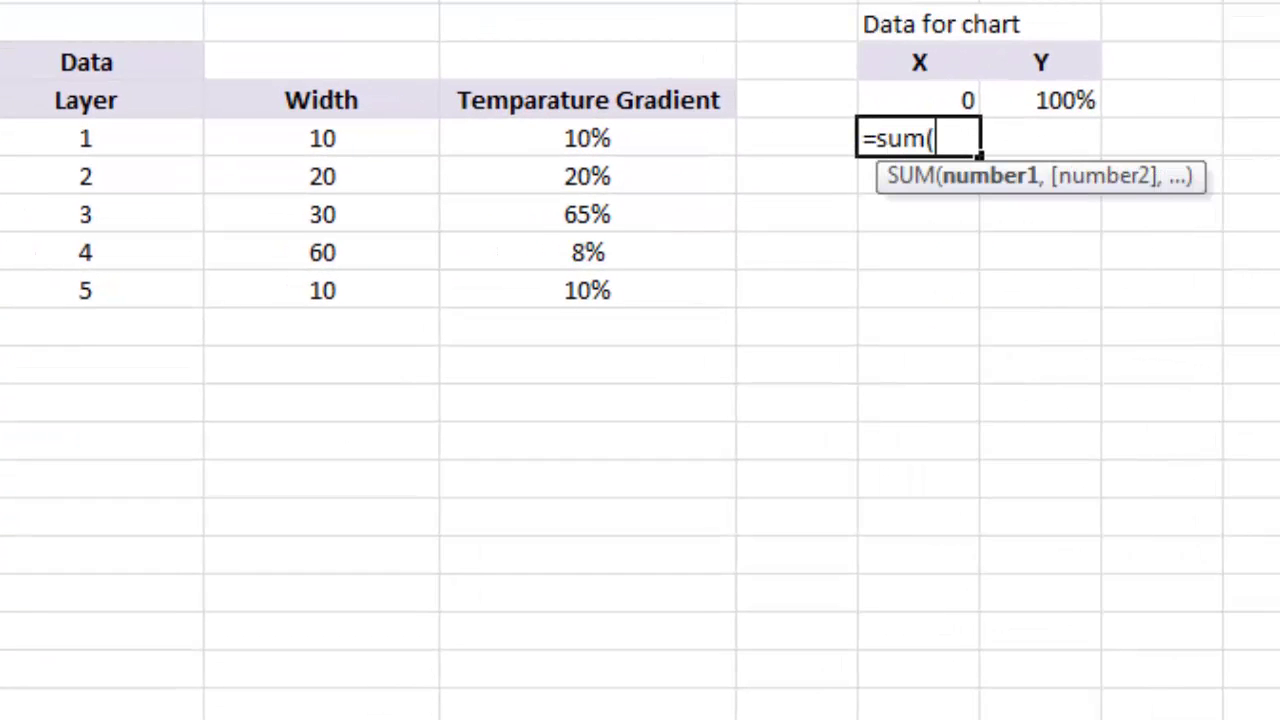
{"action": "key", "text": "Left"}
{"action": "key", "text": "Left"}
{"action": "key", "text": "Left"}
{"action": "key", "text": "Left"}
{"action": "key", "text": "Right"}
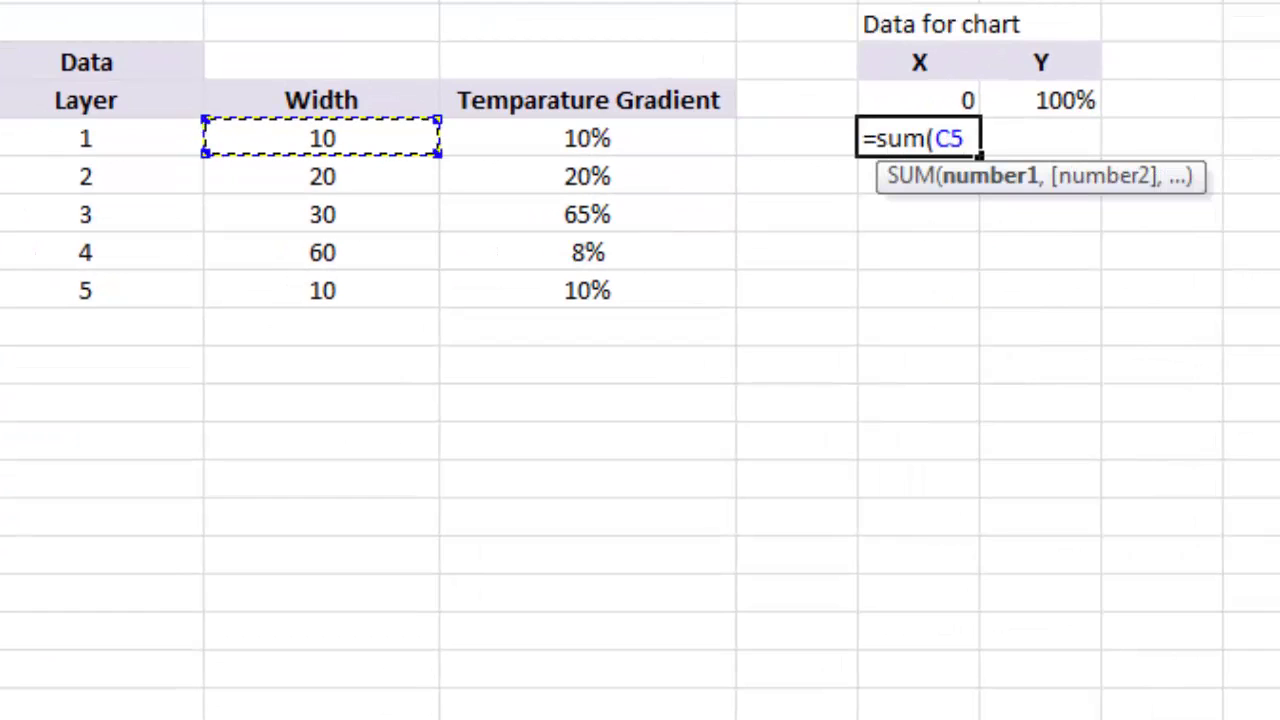
{"action": "type", "text": ":)"}
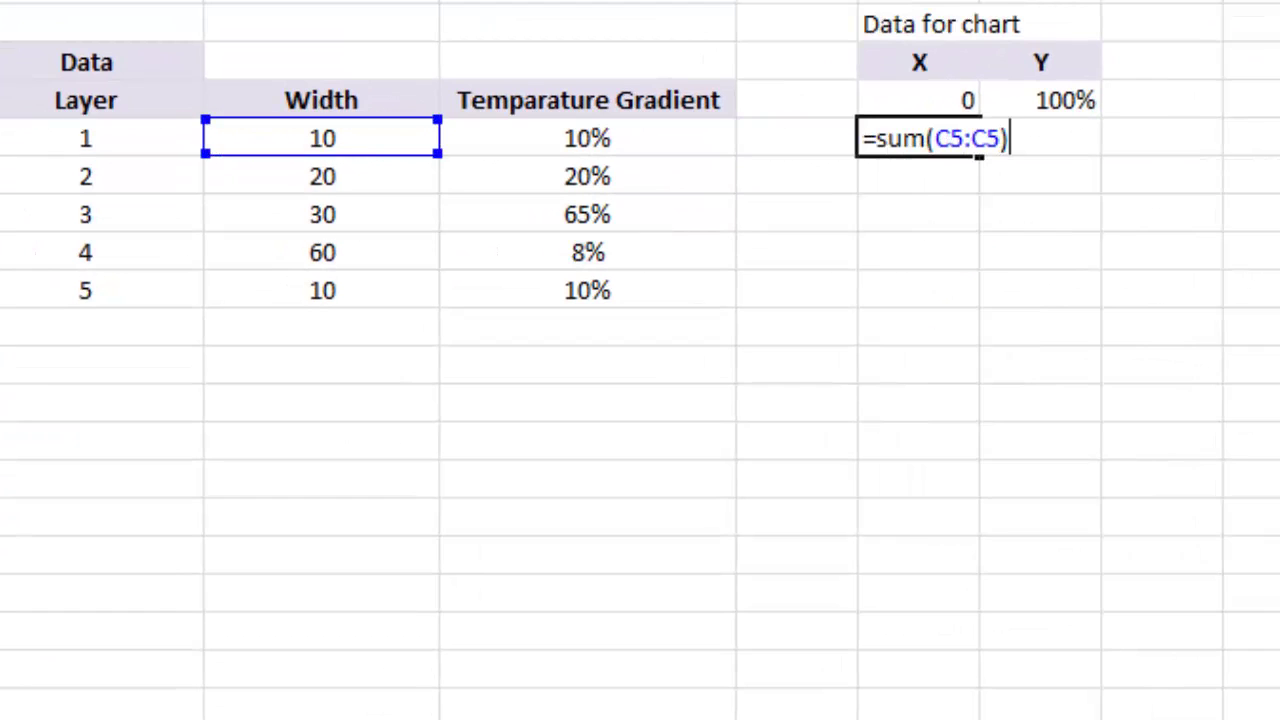
{"action": "double_click", "coordinate": [955, 140]}
{"action": "key", "text": "F4"}
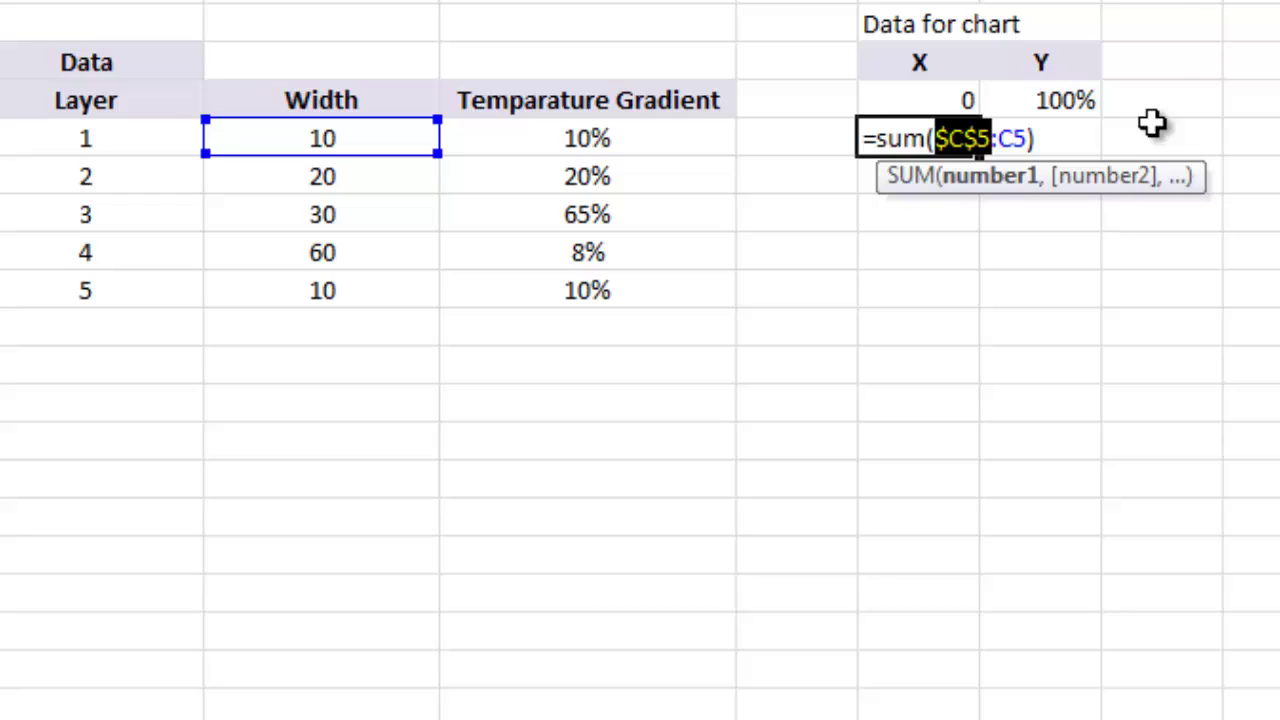
{"action": "left_click", "coordinate": [1060, 138]}
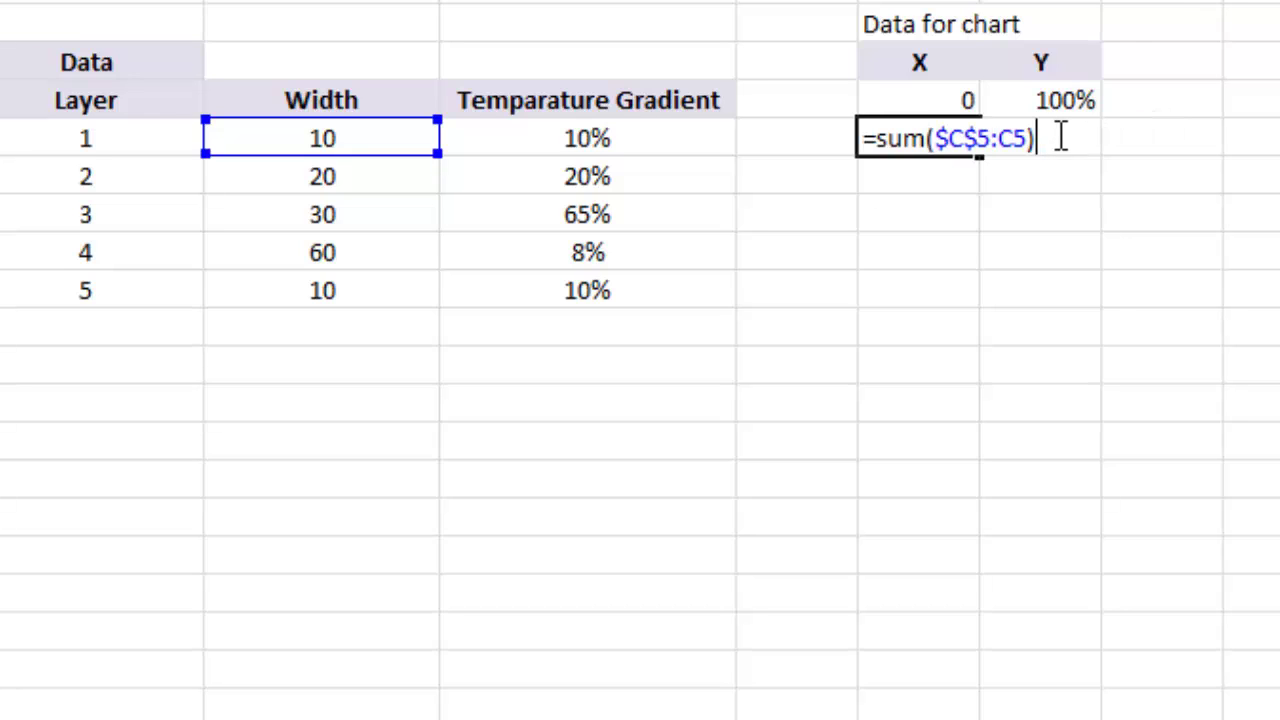
{"action": "key", "text": "Return"}
{"action": "left_click", "coordinate": [930, 135]}
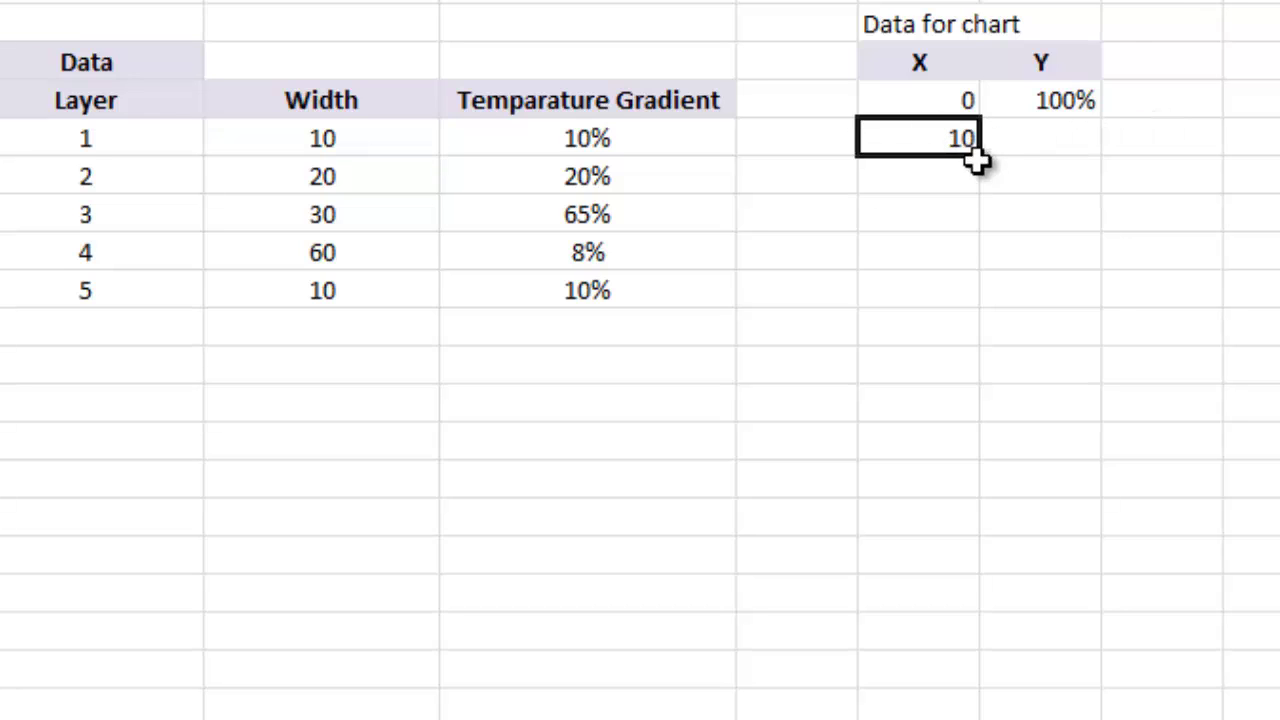
{"action": "left_click_drag", "start_coordinate": [980, 157], "coordinate": [978, 295]}
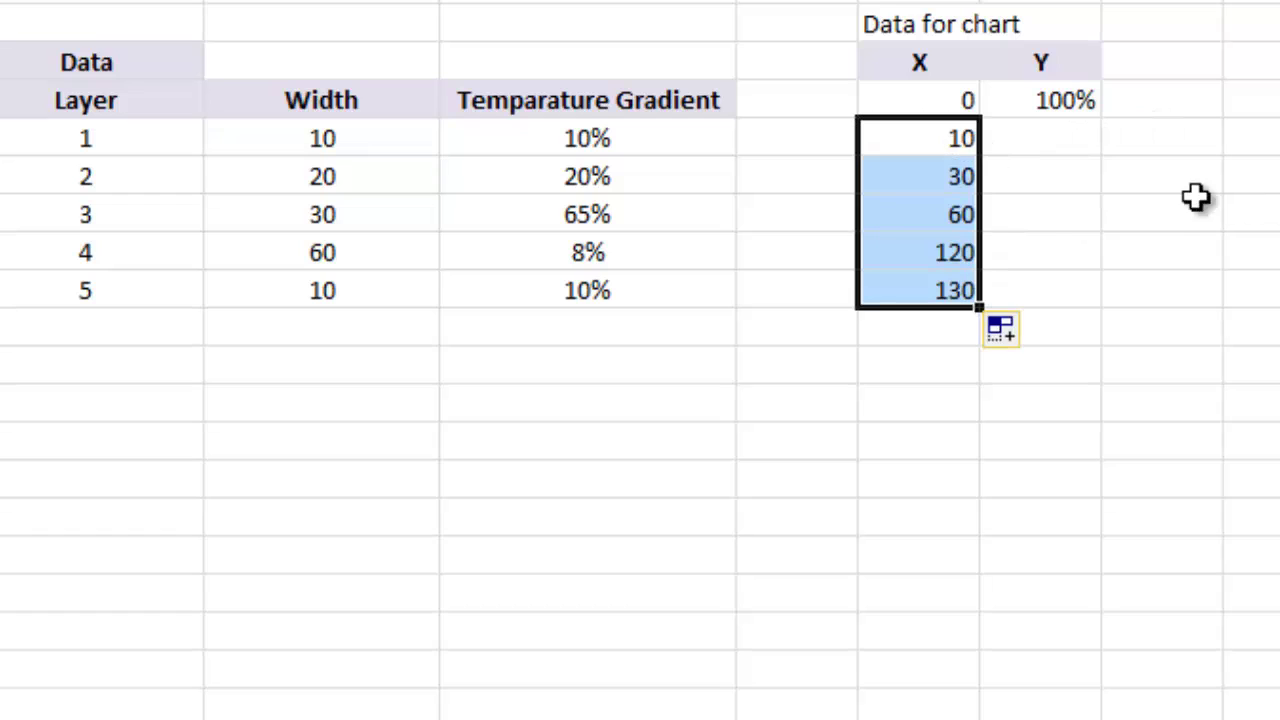
Check the last cumulative width formula in F9 against the finished chart on the custom x axis intervals sheet
{"action": "left_click", "coordinate": [900, 296]}
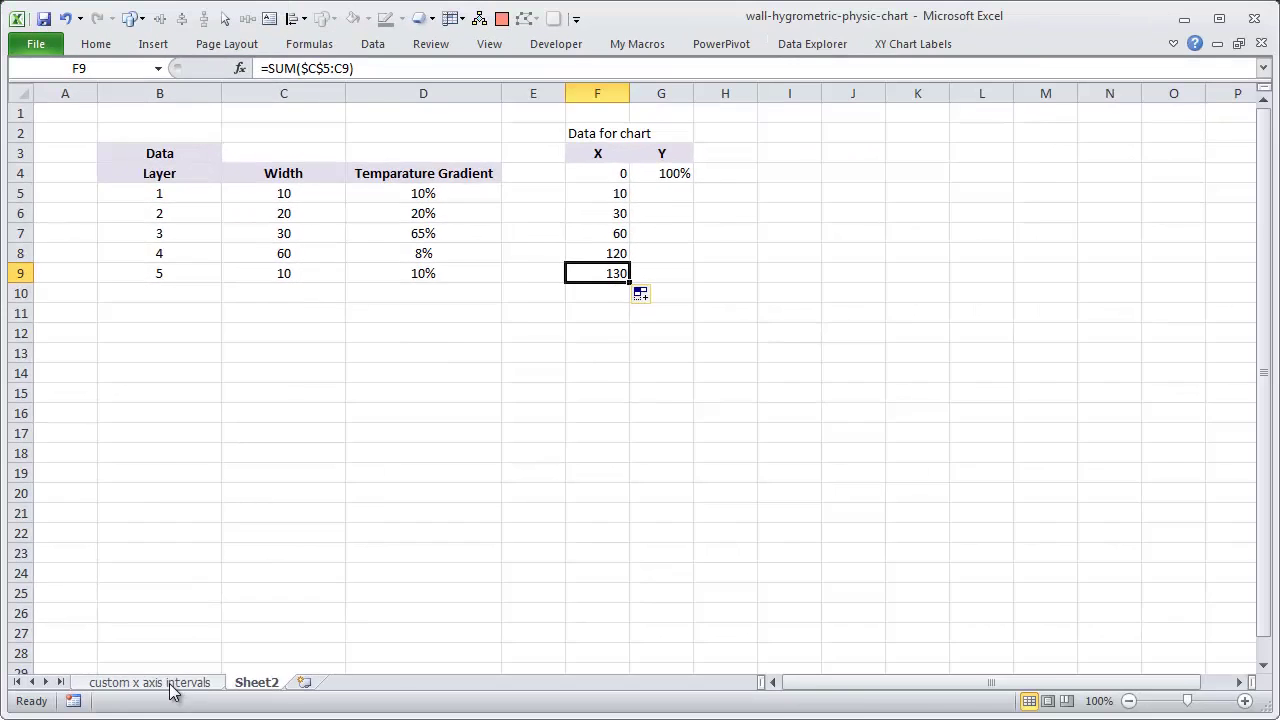
{"action": "left_click", "coordinate": [165, 683]}
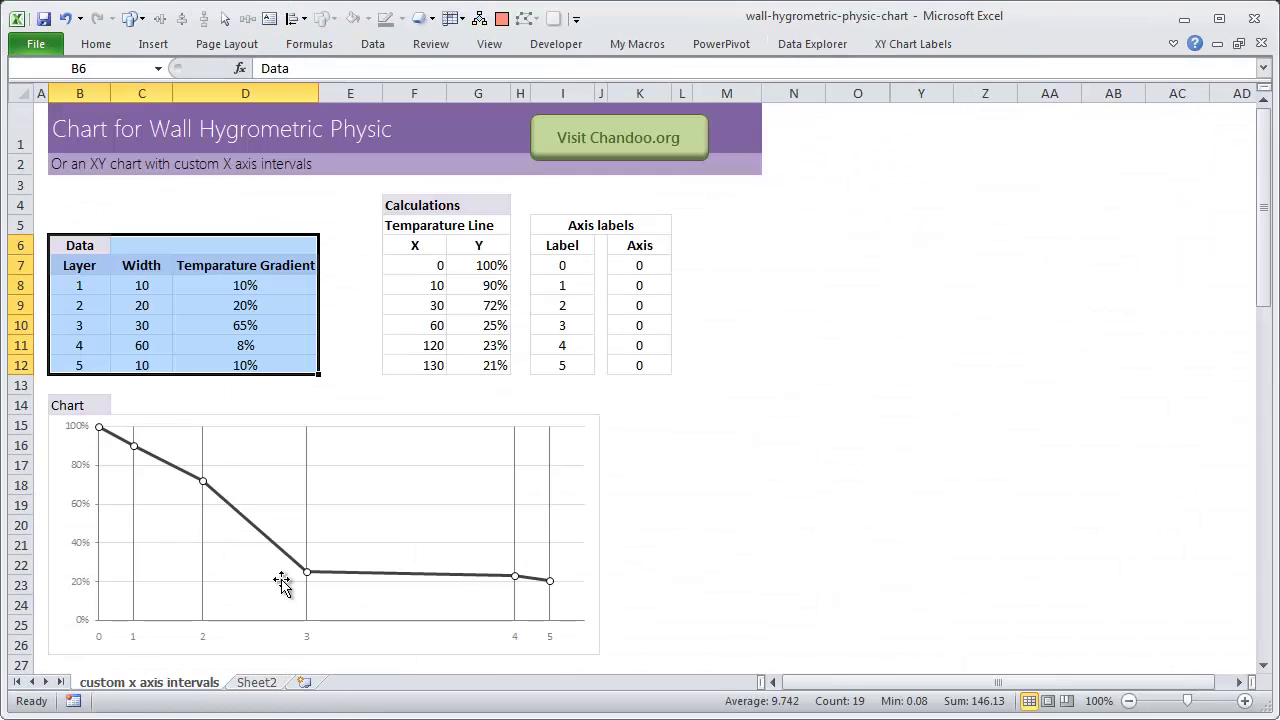
{"action": "left_click", "coordinate": [256, 683]}
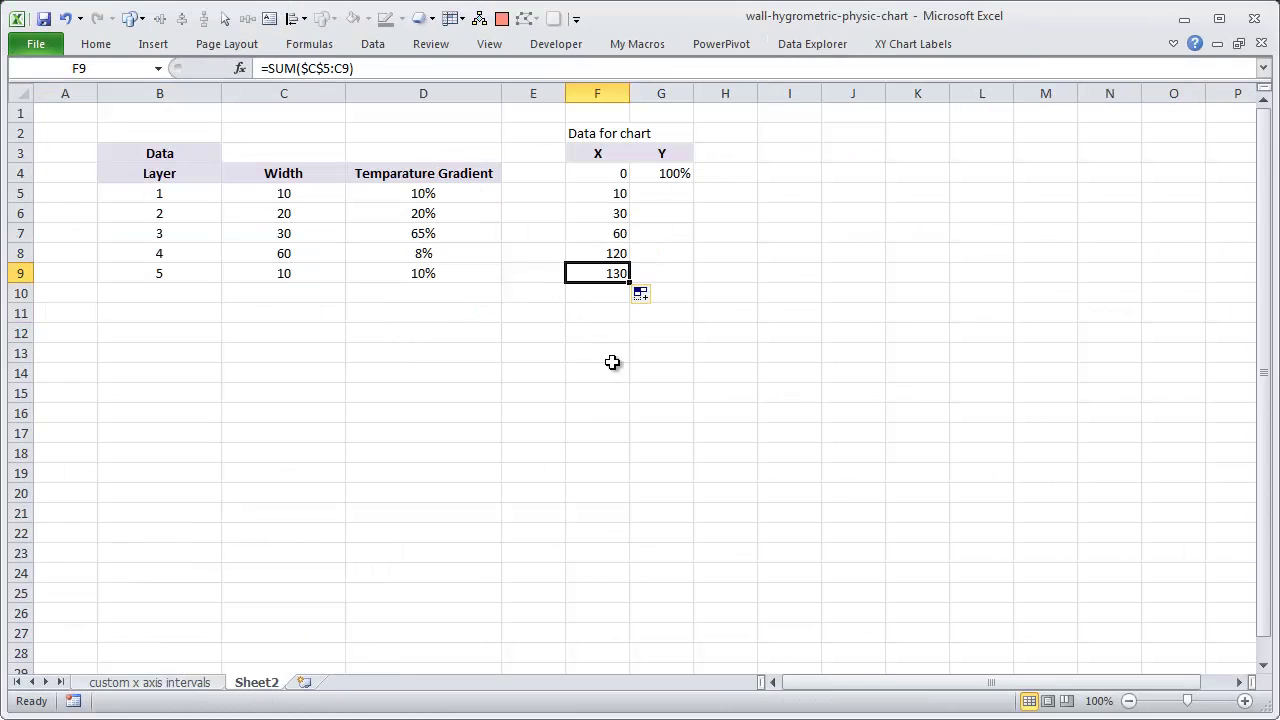
Calculate the first Y value after the starting point by entering =G4*(1-D5) in G5
{"action": "left_click", "coordinate": [647, 195]}
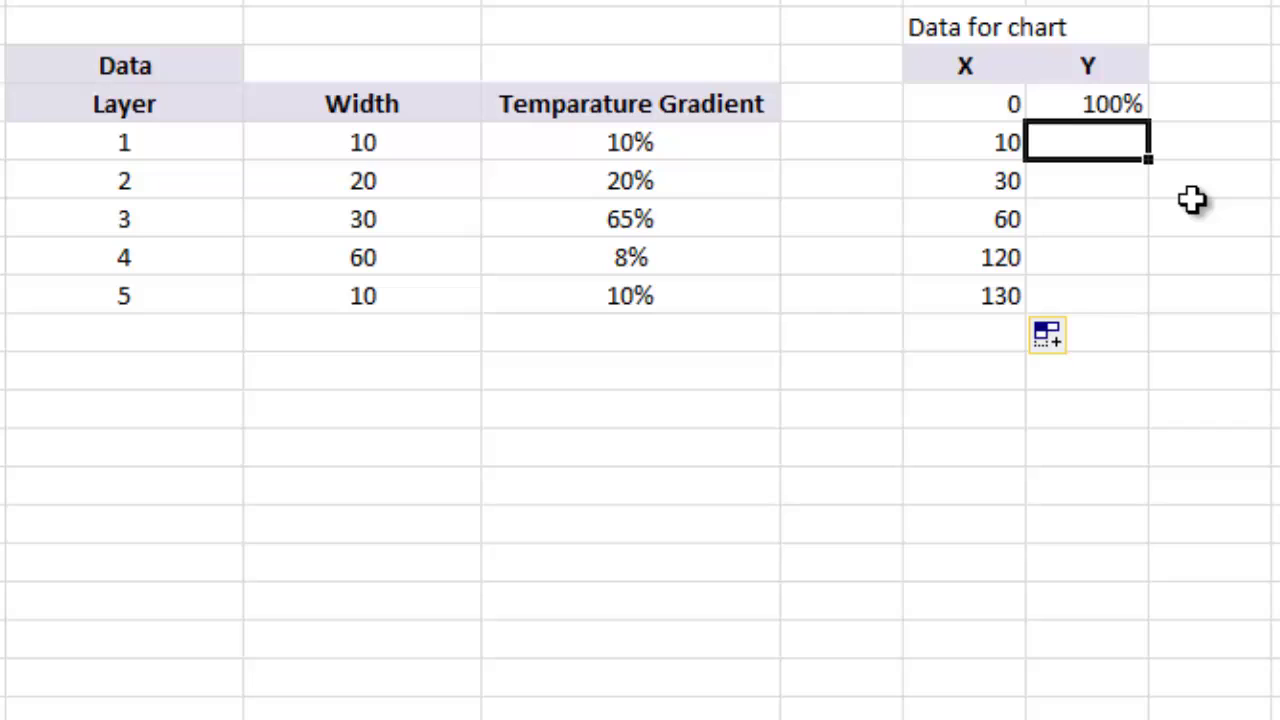
{"action": "type", "text": "="}
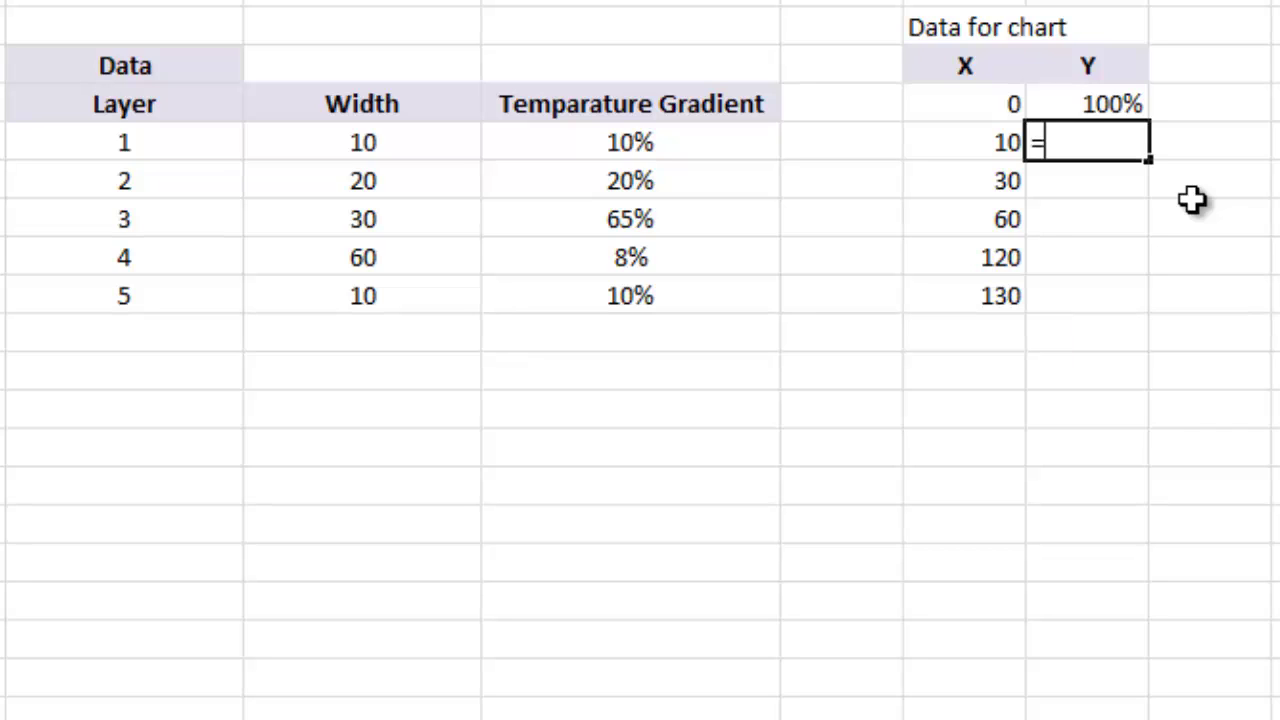
{"action": "key", "text": "Up"}
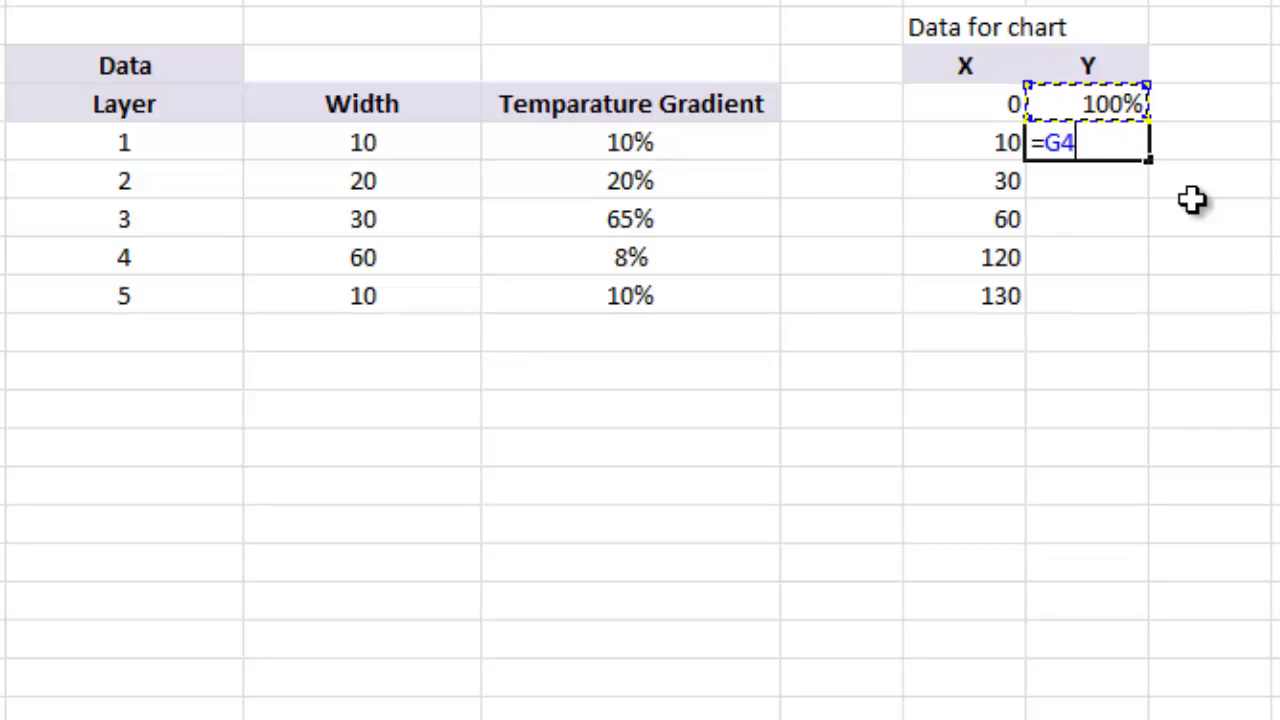
{"action": "type", "text": "*(1-"}
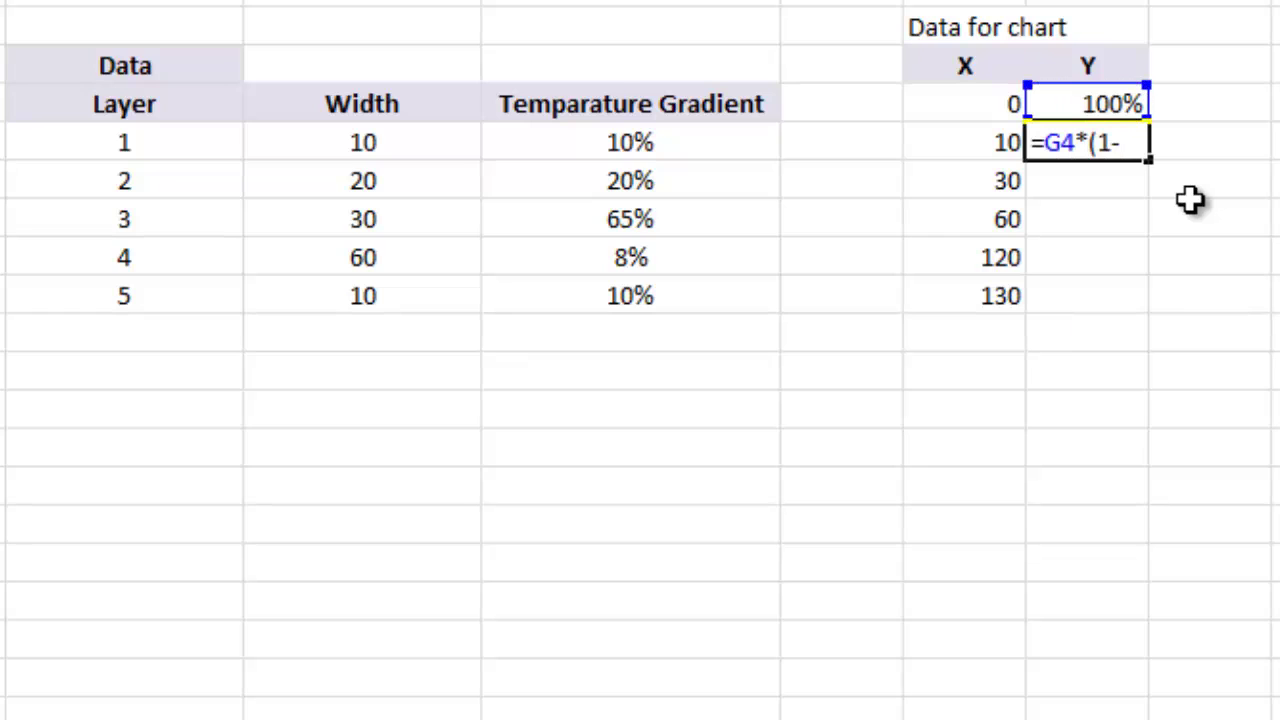
{"action": "left_click", "coordinate": [586, 135]}
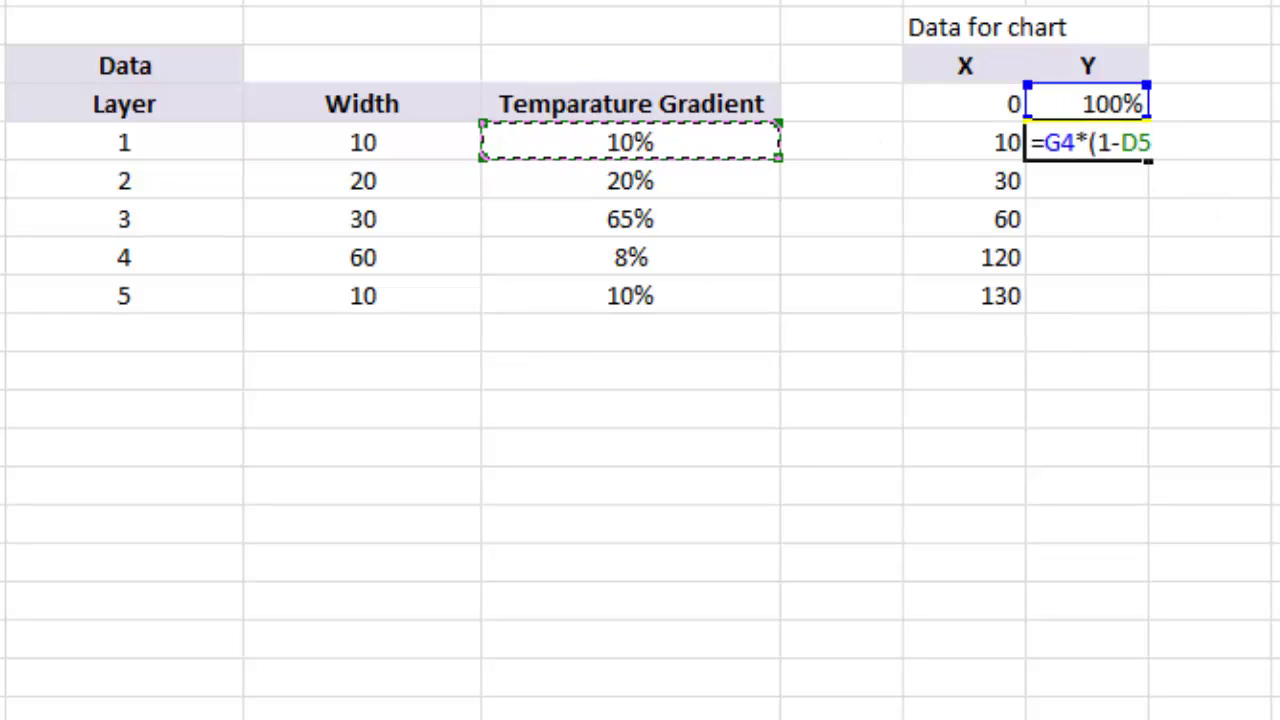
{"action": "type", "text": ")"}
{"action": "key", "text": "Return"}
Fill the Y formula from G5 down to G9 and format G5:G9 as percentages
{"action": "left_click", "coordinate": [1137, 140]}
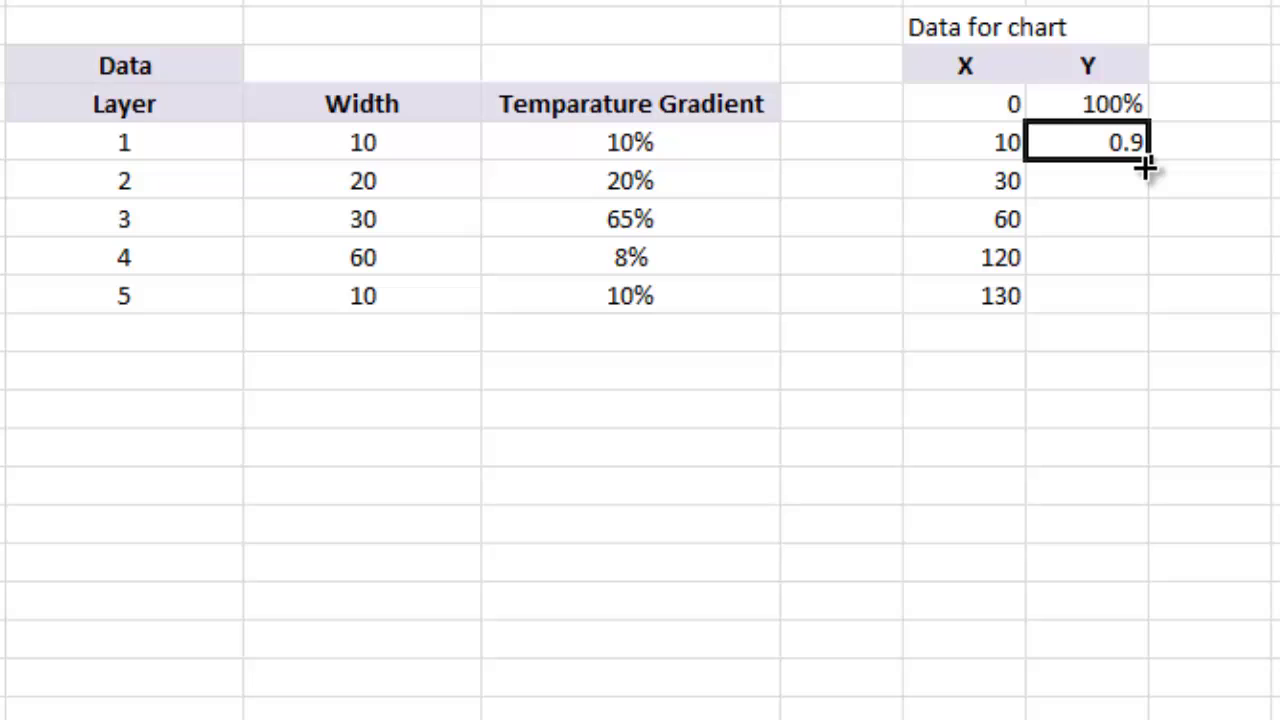
{"action": "left_click_drag", "start_coordinate": [1147, 161], "coordinate": [1128, 316]}
{"action": "left_click_drag", "start_coordinate": [1038, 310], "coordinate": [1040, 308]}
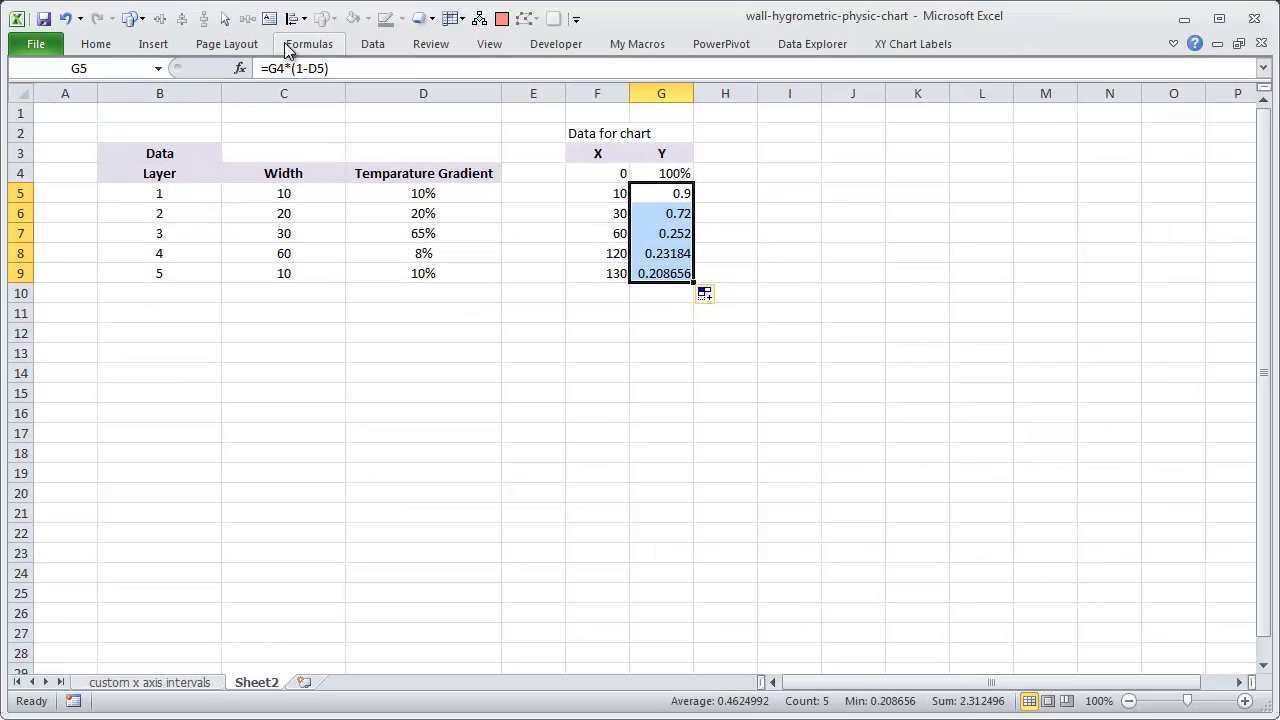
{"action": "left_click", "coordinate": [677, 106]}
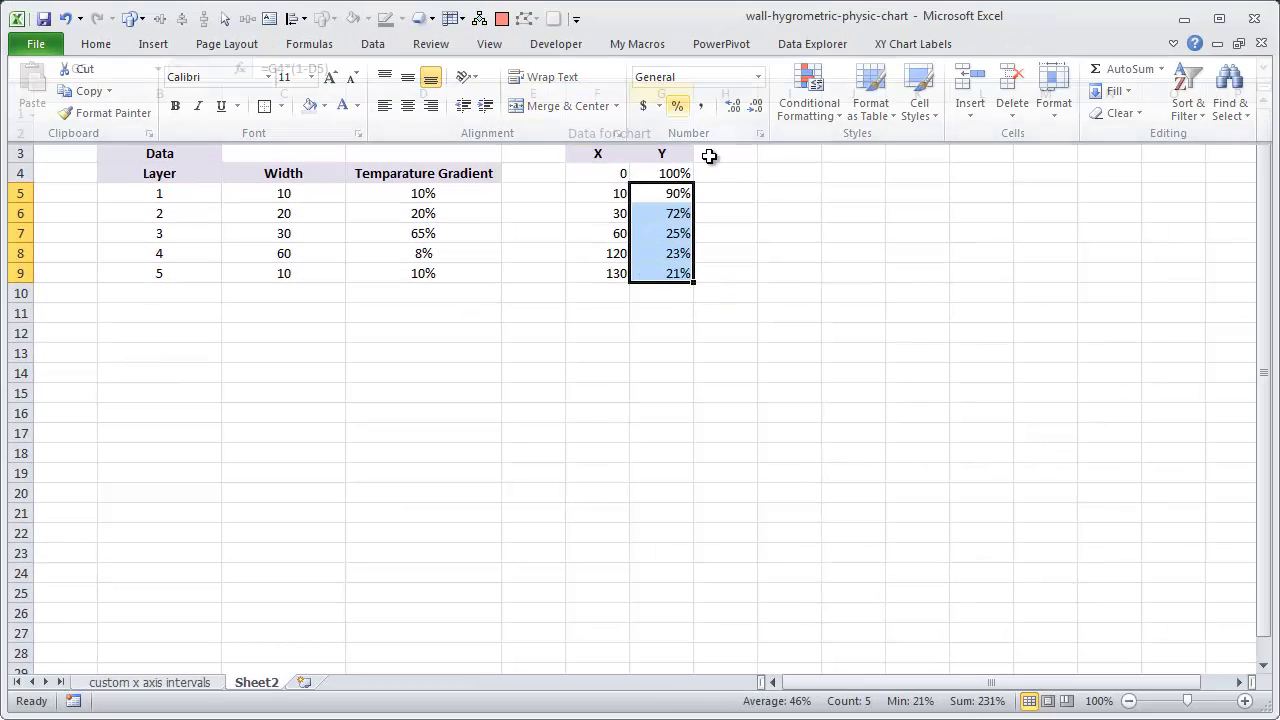
{"action": "left_click", "coordinate": [826, 277]}
Insert a scatter chart with straight lines and markers from the X and Y data in F3:G9
{"action": "left_click_drag", "start_coordinate": [602, 155], "coordinate": [667, 273]}
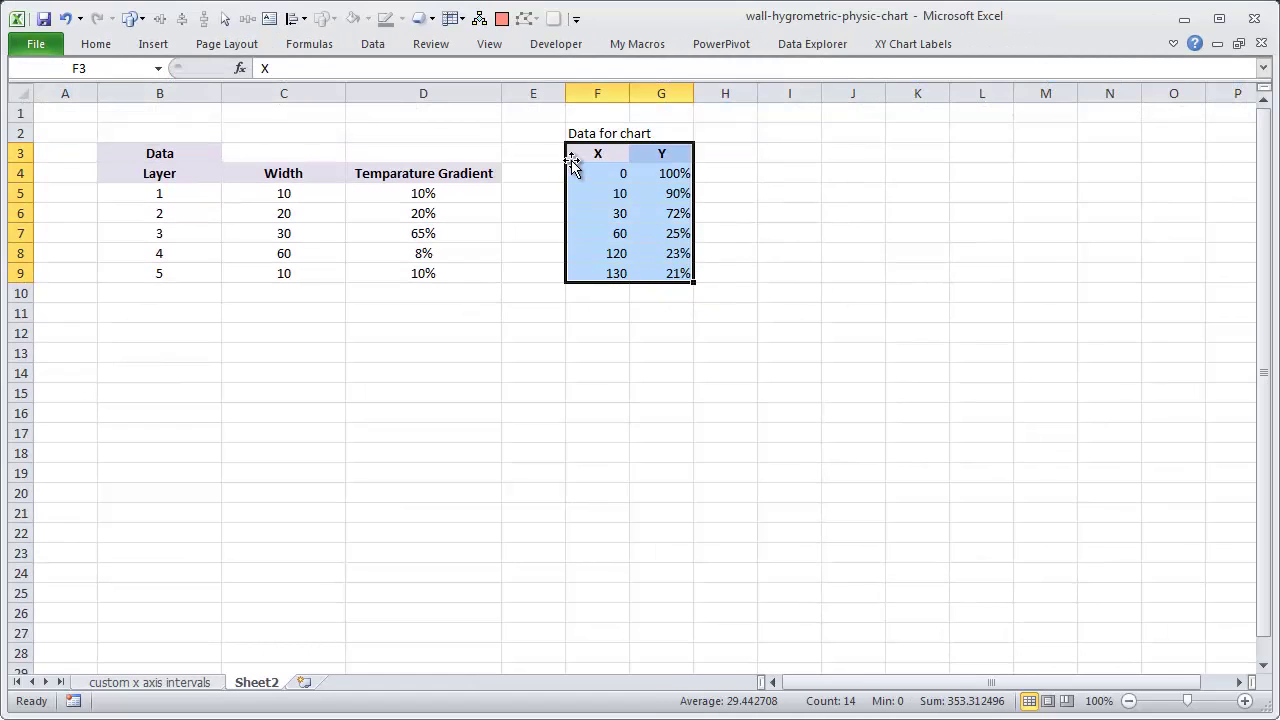
{"action": "left_click", "coordinate": [1173, 43]}
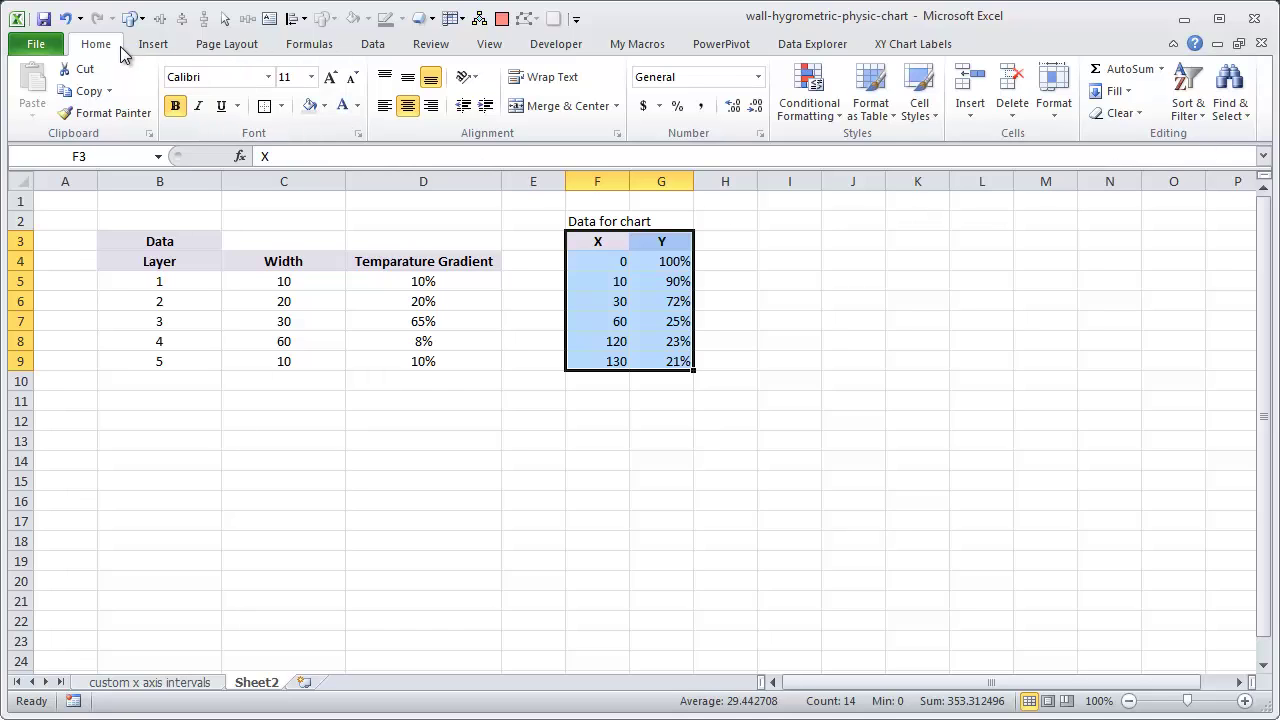
{"action": "left_click", "coordinate": [153, 43]}
{"action": "left_click", "coordinate": [599, 90]}
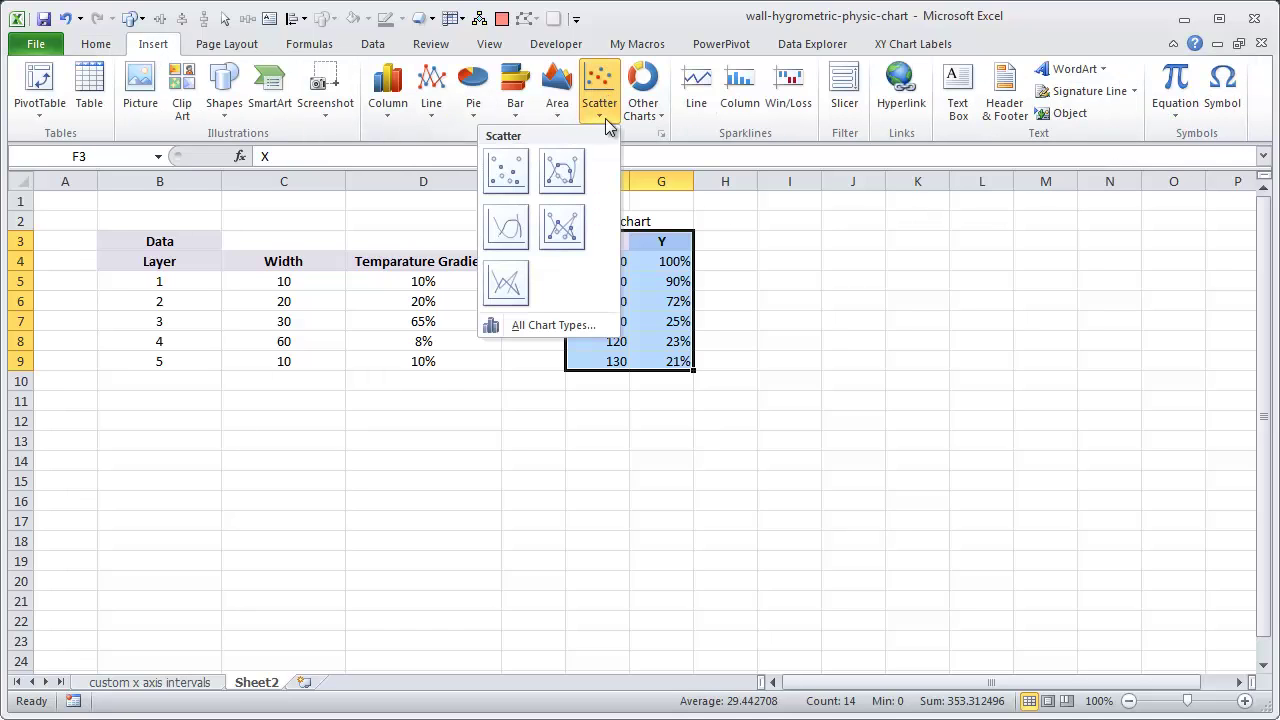
{"action": "left_click", "coordinate": [568, 232]}
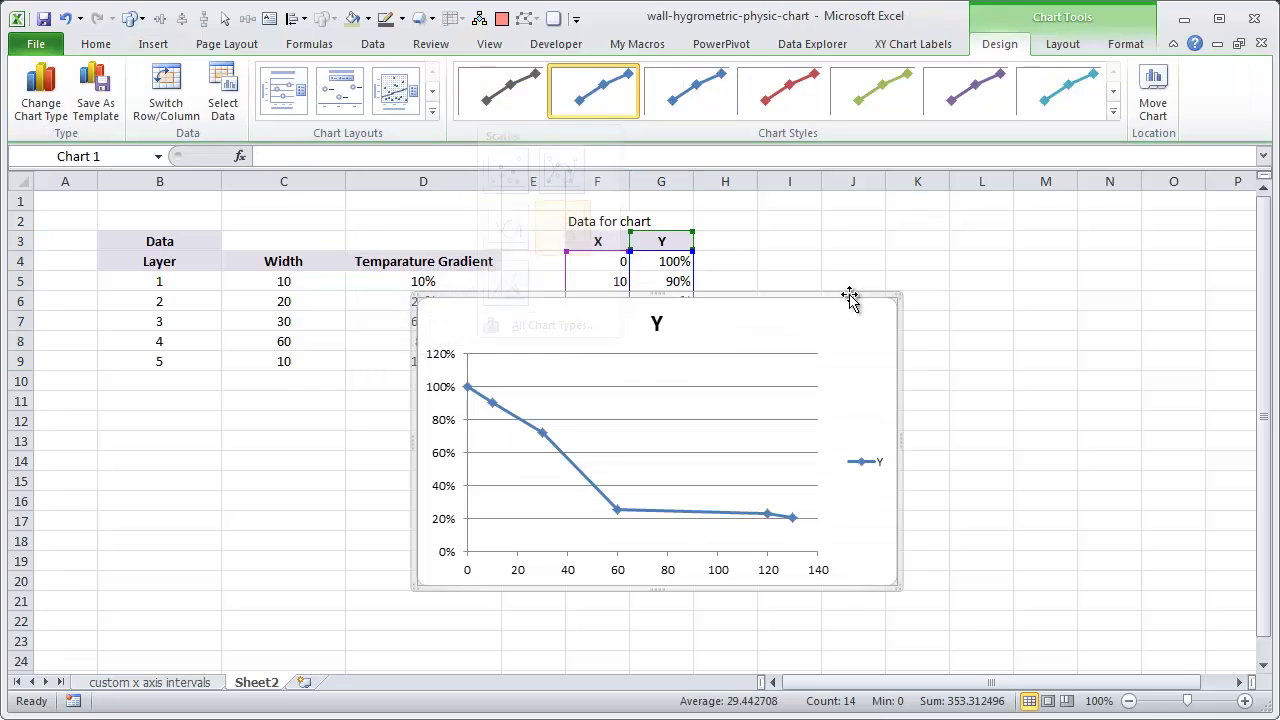
Move the chart below the layer data table and narrow it to span columns B to D
{"action": "left_click_drag", "start_coordinate": [752, 302], "coordinate": [431, 392]}
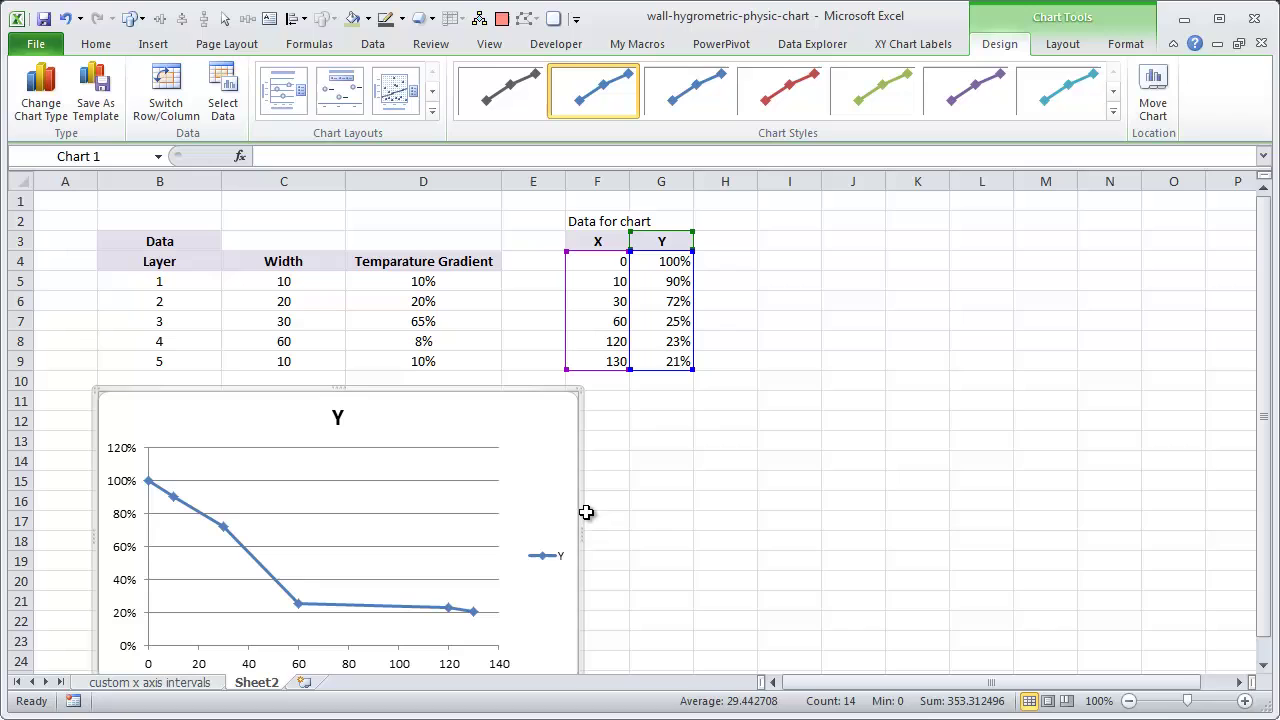
{"action": "left_click_drag", "start_coordinate": [580, 535], "coordinate": [503, 526]}
{"action": "left_click", "coordinate": [590, 500]}
{"action": "scroll", "coordinate": [632, 493], "scroll_direction": "down", "scroll_amount": 3}
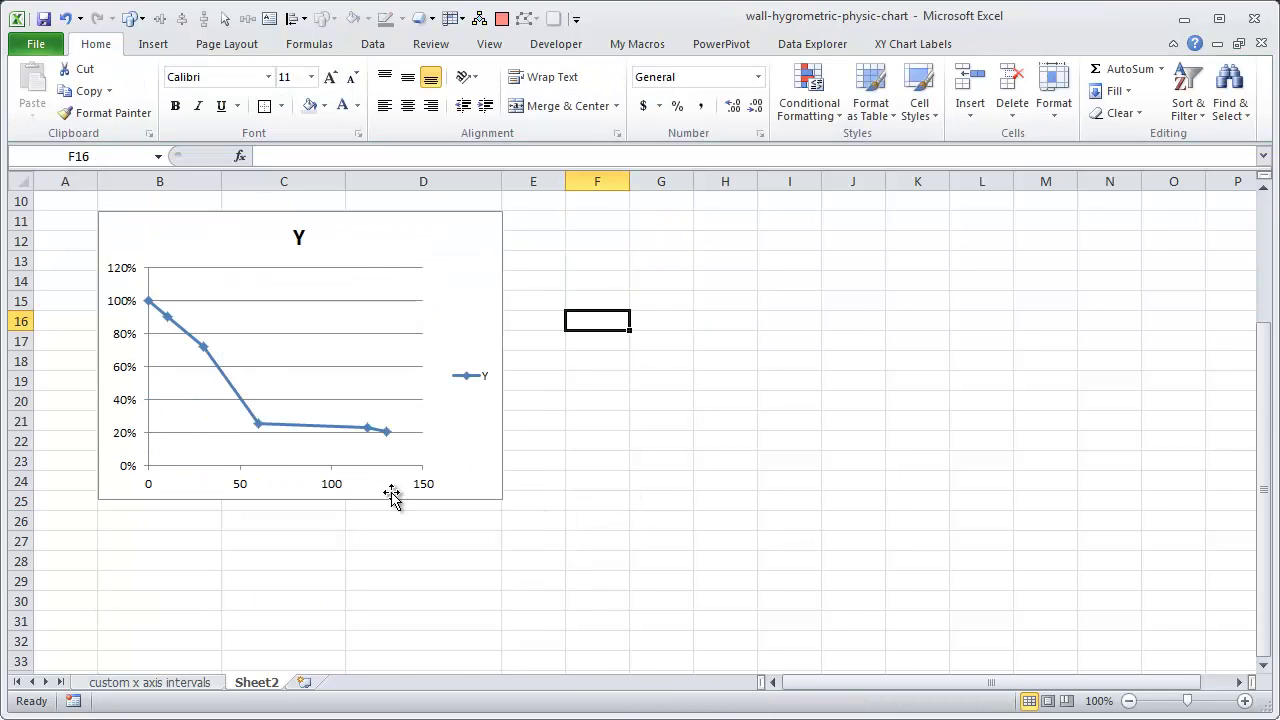
Compare the horizontal axis labels and gridlines of the finished chart on the custom x axis intervals sheet with the new chart on Sheet2
{"action": "left_click", "coordinate": [178, 683]}
{"action": "scroll", "coordinate": [484, 393], "scroll_direction": "down", "scroll_amount": 3}
{"action": "scroll", "coordinate": [484, 395], "scroll_direction": "up", "scroll_amount": 3}
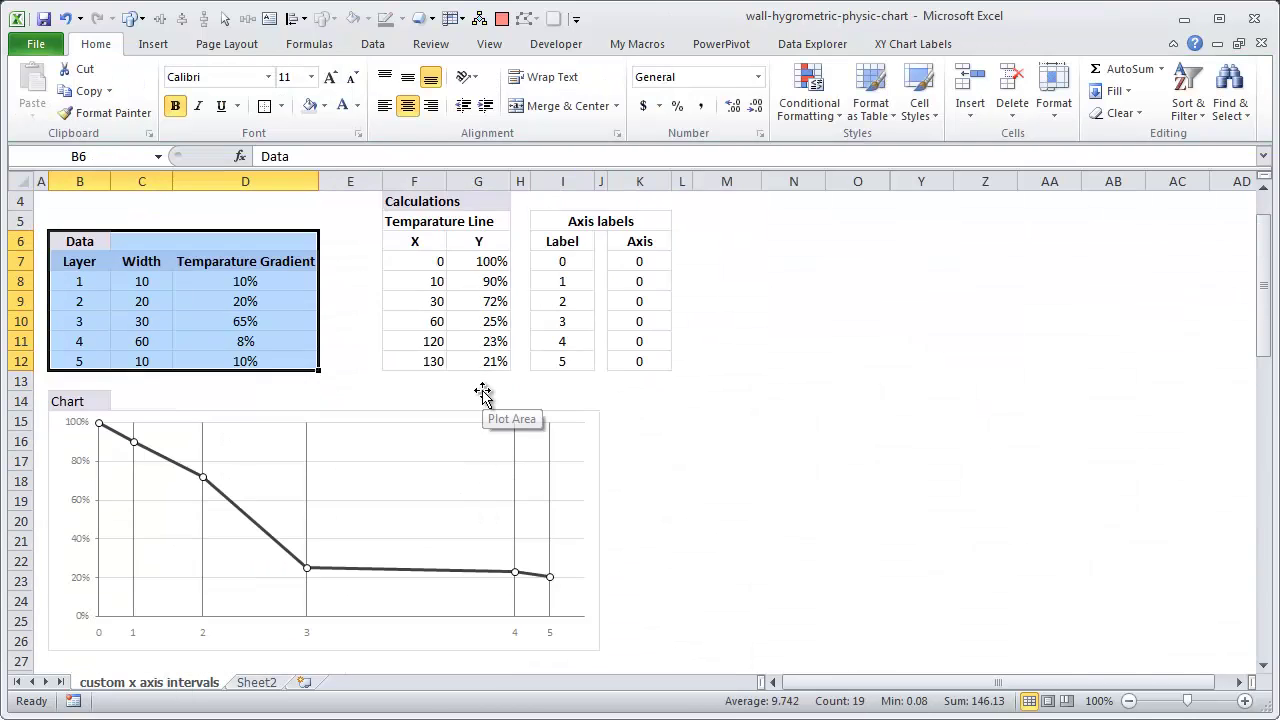
{"action": "scroll", "coordinate": [206, 526], "scroll_direction": "down", "scroll_amount": 2}
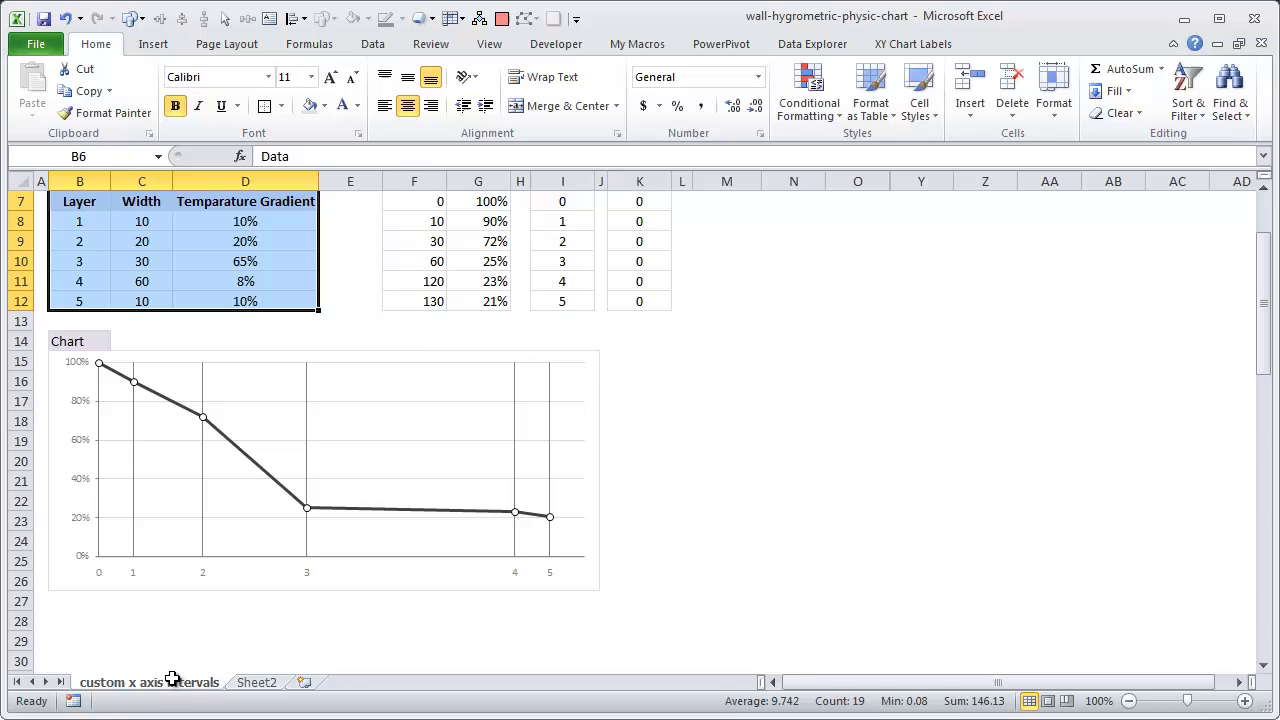
{"action": "left_click", "coordinate": [256, 683]}
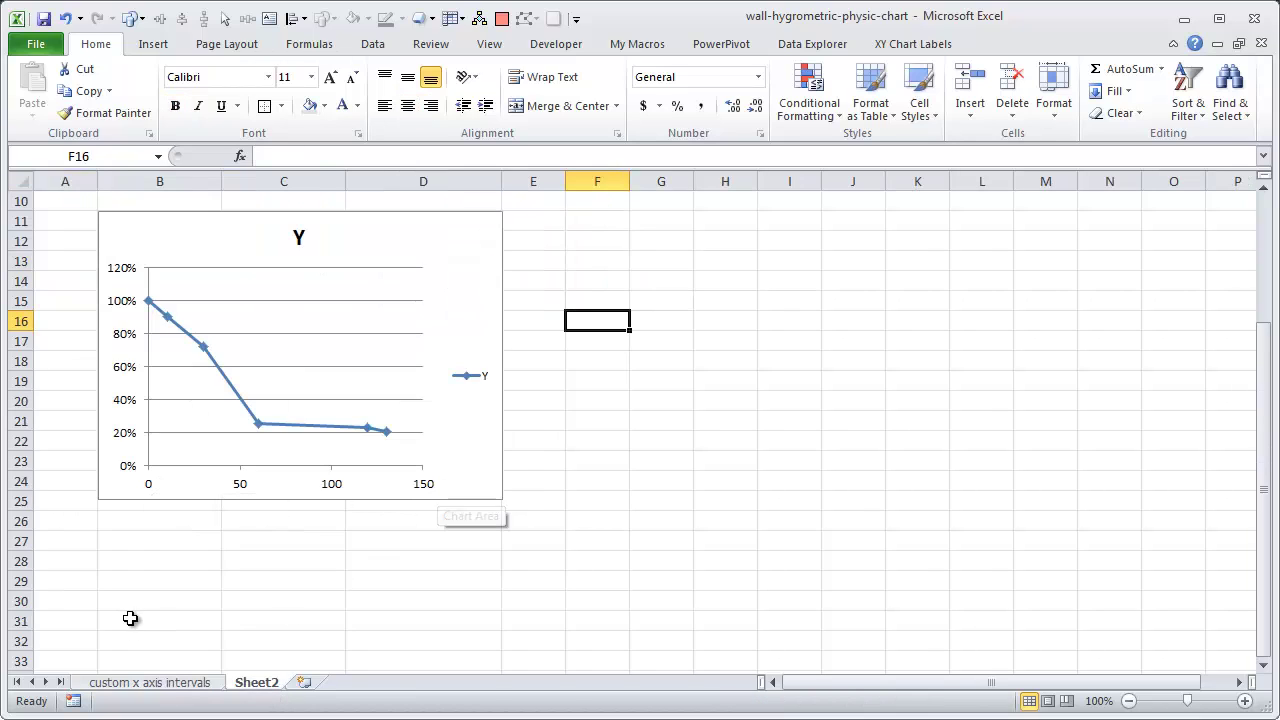
{"action": "left_click", "coordinate": [149, 686]}
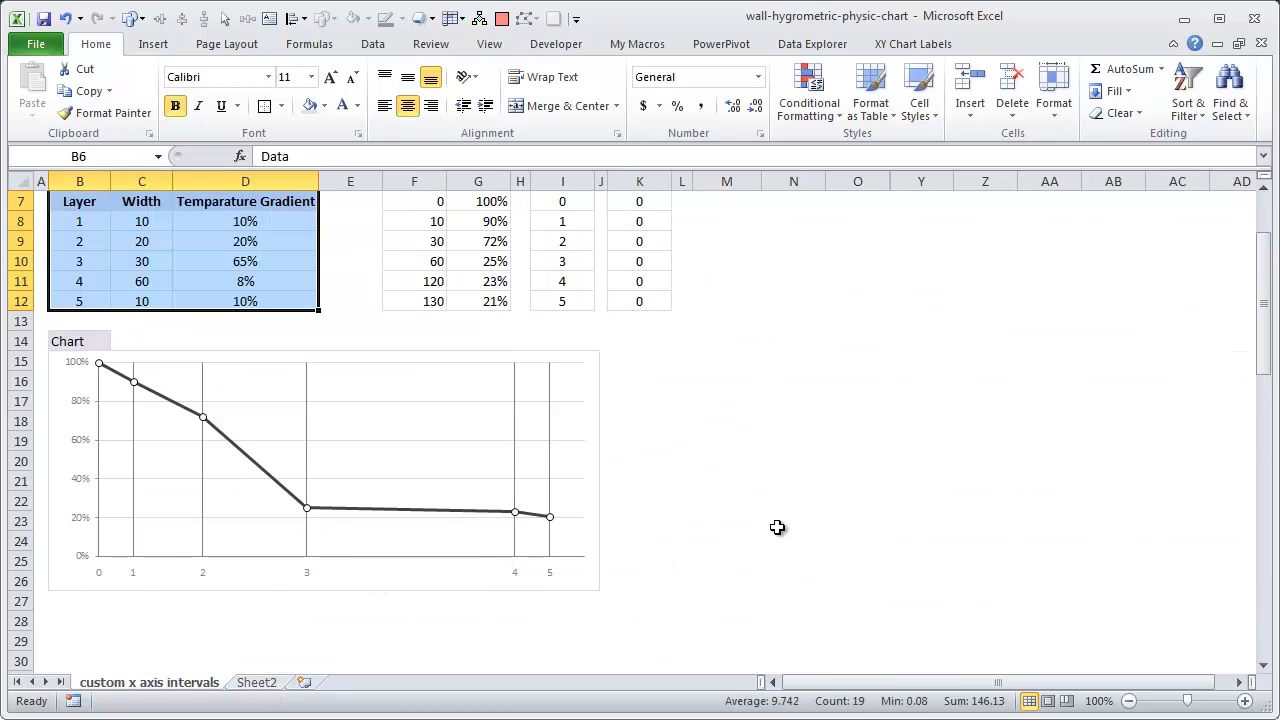
{"action": "left_click", "coordinate": [255, 684]}
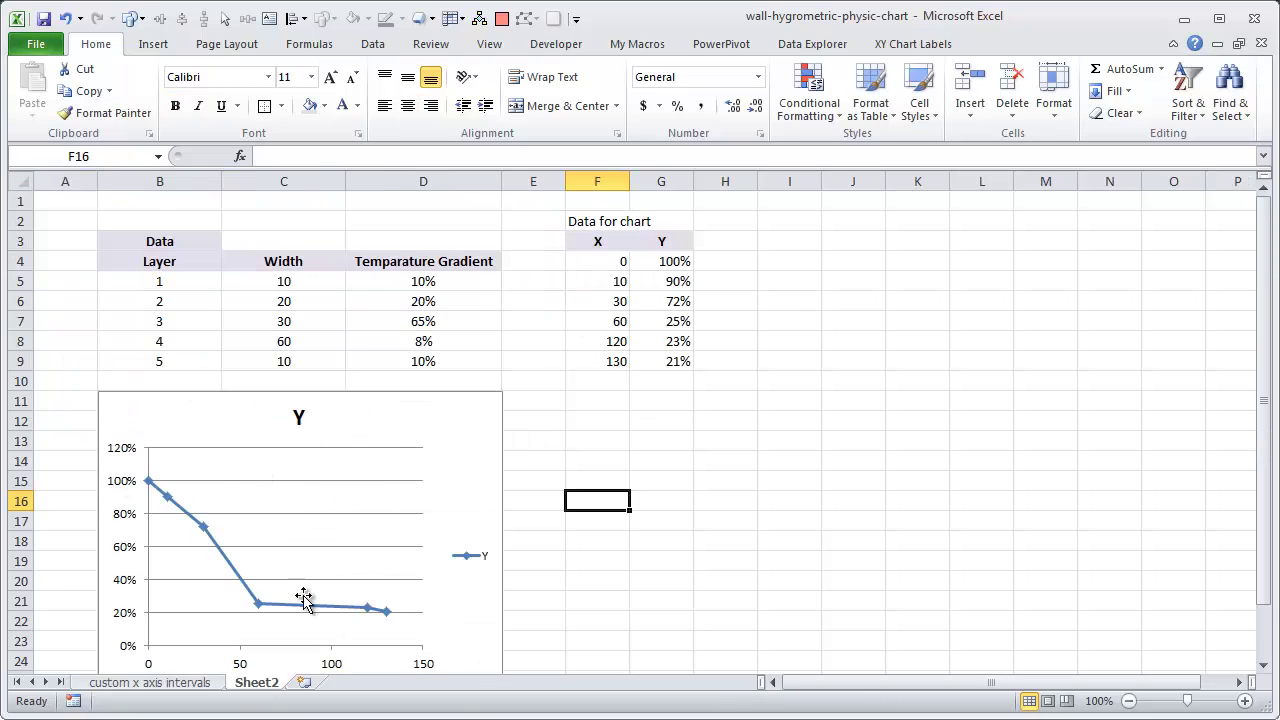
{"action": "scroll", "coordinate": [306, 600], "scroll_direction": "down", "scroll_amount": 1}
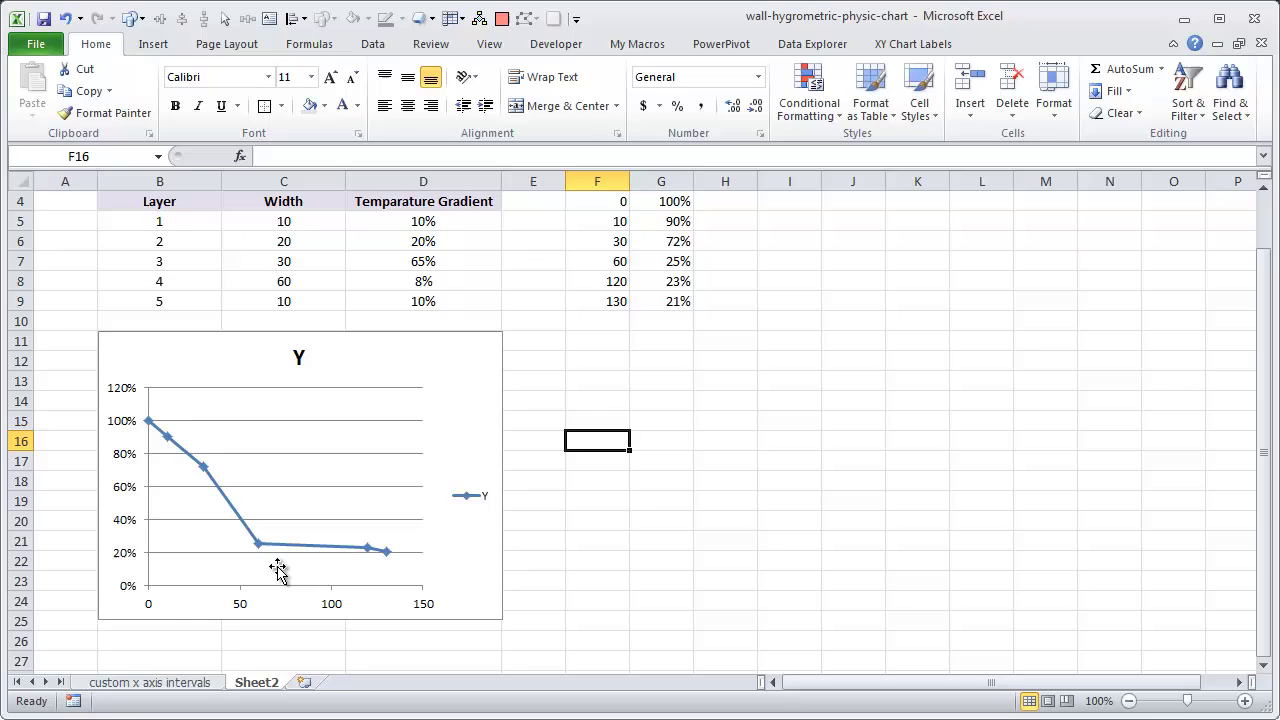
{"action": "scroll", "coordinate": [772, 550], "scroll_direction": "up", "scroll_amount": 1}
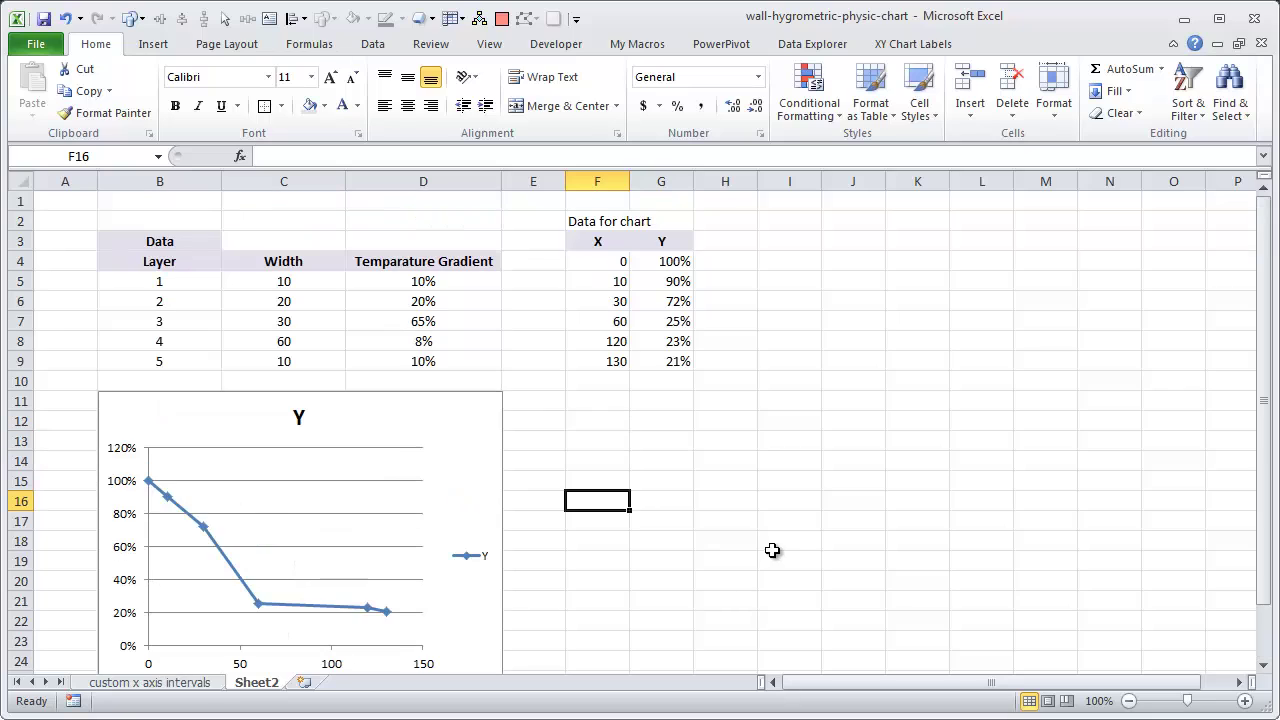
Add a column headed Axis in H3 and fill H4:H9 with 0
{"action": "left_click", "coordinate": [738, 240]}
{"action": "type", "text": "Axis"}
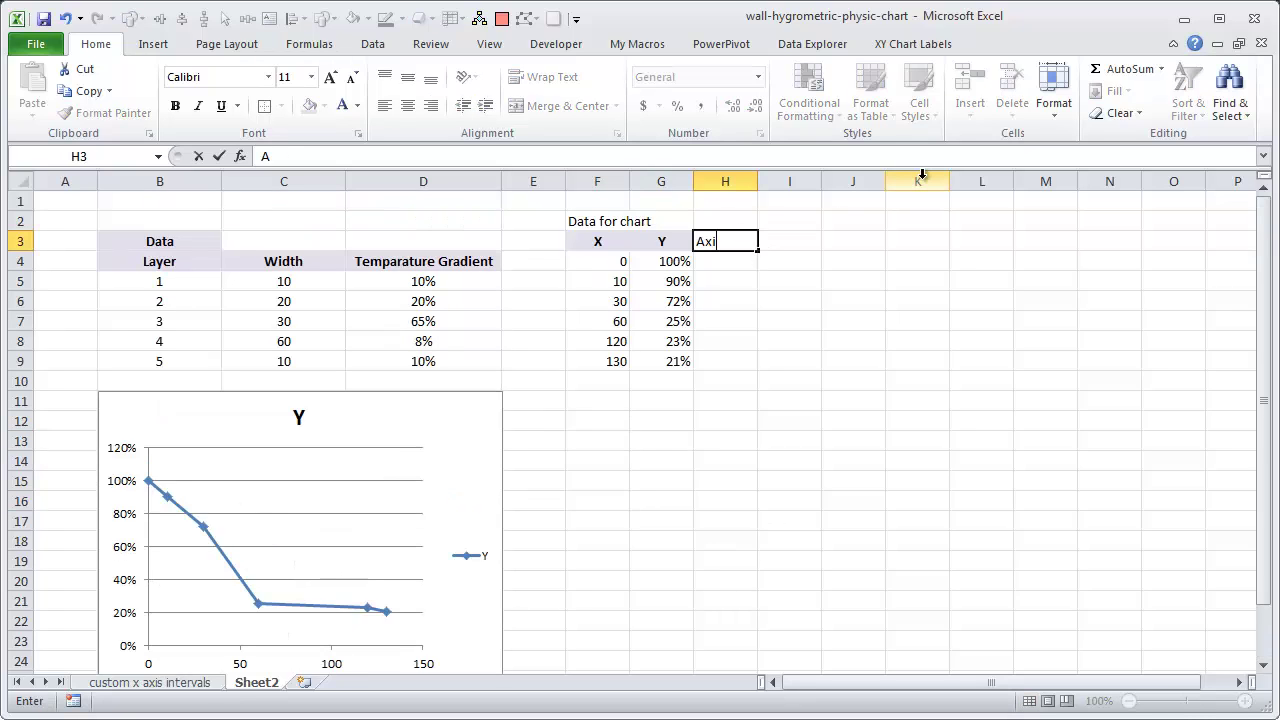
{"action": "key", "text": "Return"}
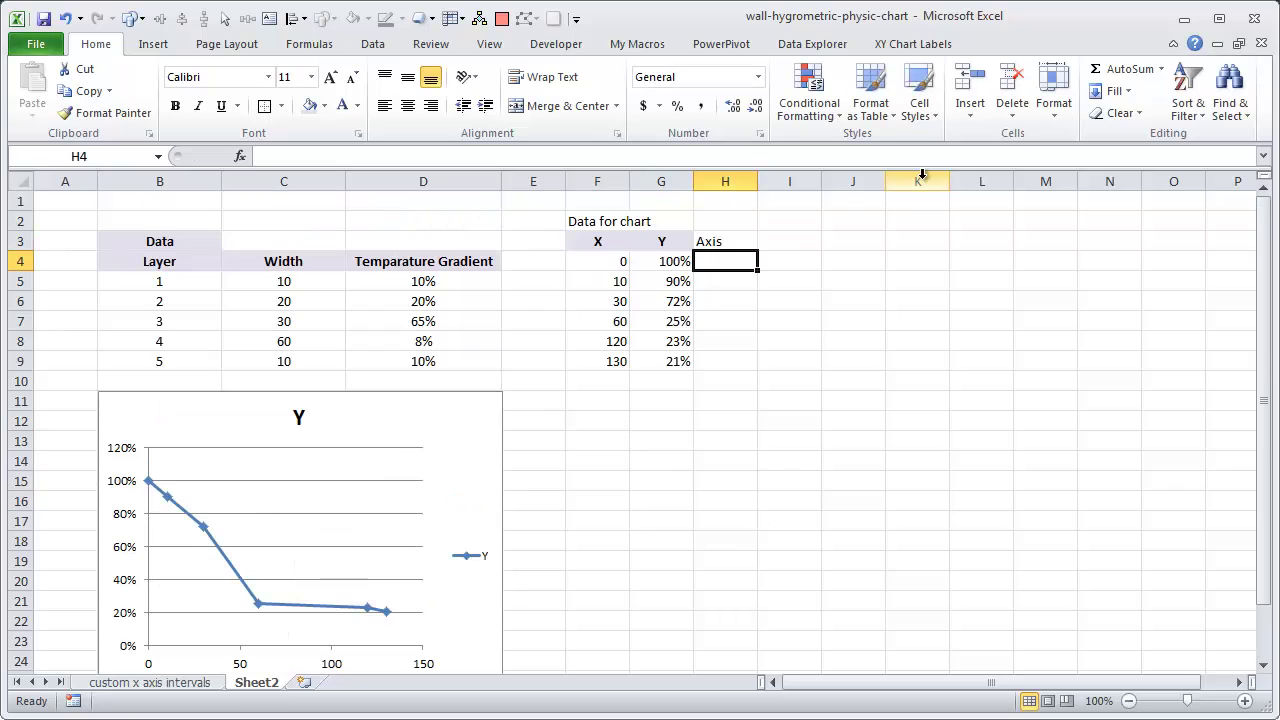
{"action": "type", "text": "0"}
{"action": "key", "text": "Return"}
{"action": "type", "text": "0"}
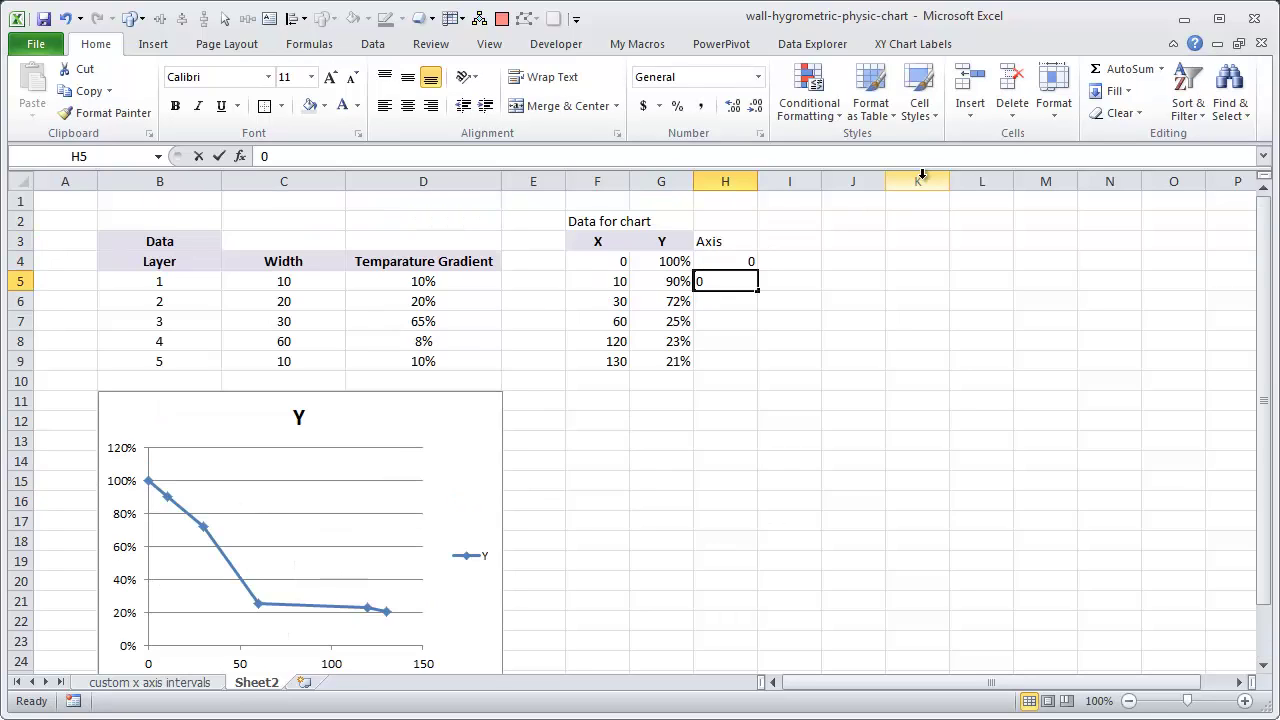
{"action": "key", "text": "Return"}
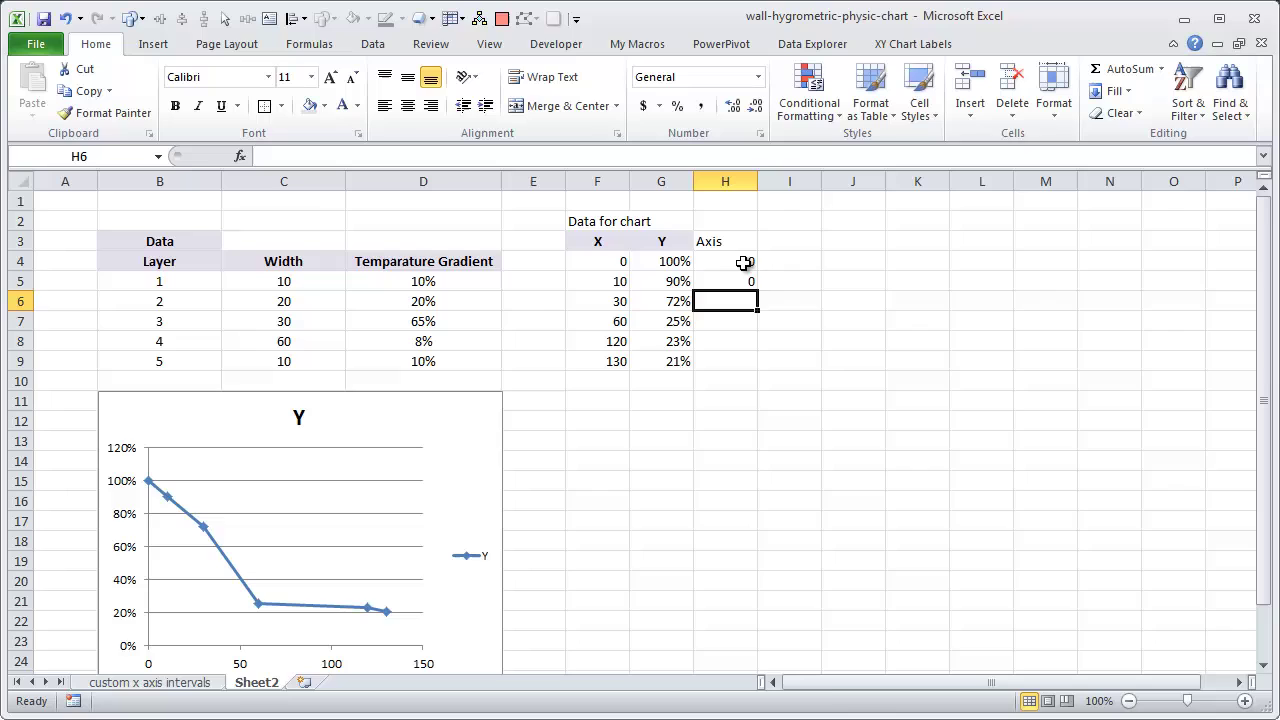
{"action": "left_click_drag", "start_coordinate": [744, 262], "coordinate": [737, 362]}
Copy the Axis column H3:H9 and paste it into the chart as a second series
{"action": "key", "text": "ctrl+c"}
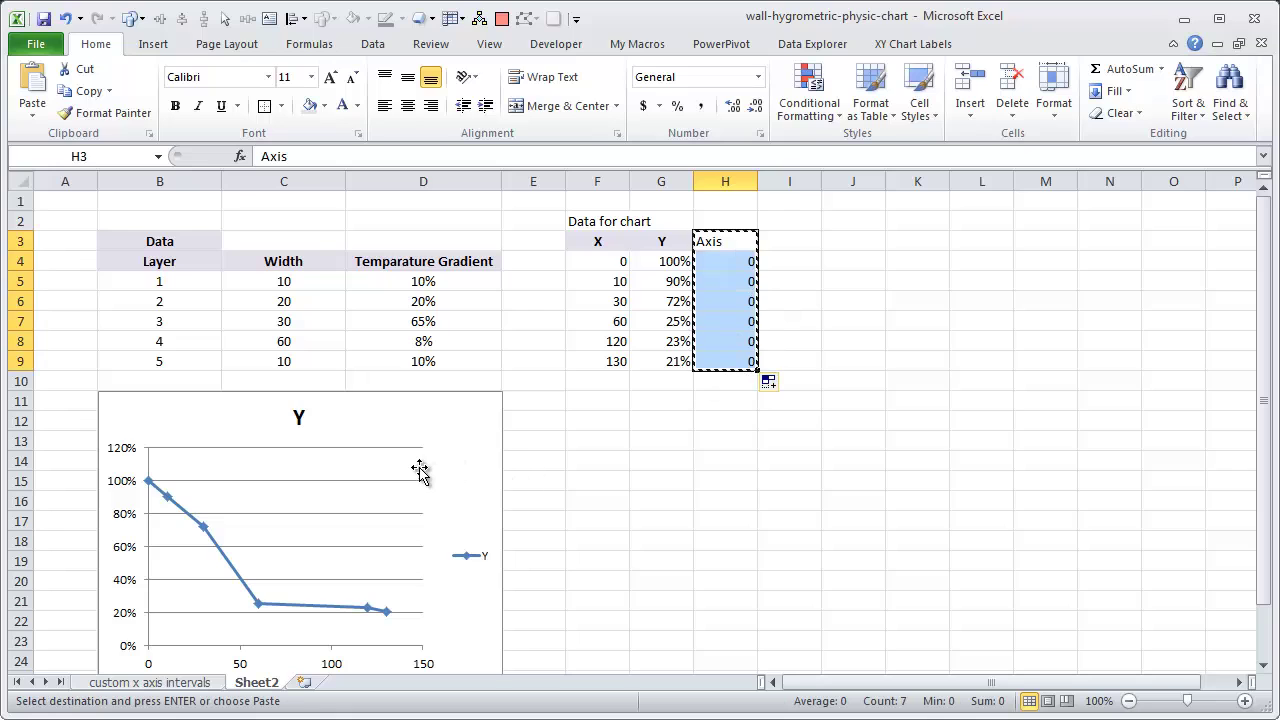
{"action": "left_click", "coordinate": [420, 471]}
{"action": "key", "text": "ctrl+v"}
{"action": "scroll", "coordinate": [466, 463], "scroll_direction": "down", "scroll_amount": 1}
{"action": "left_click", "coordinate": [725, 615]}
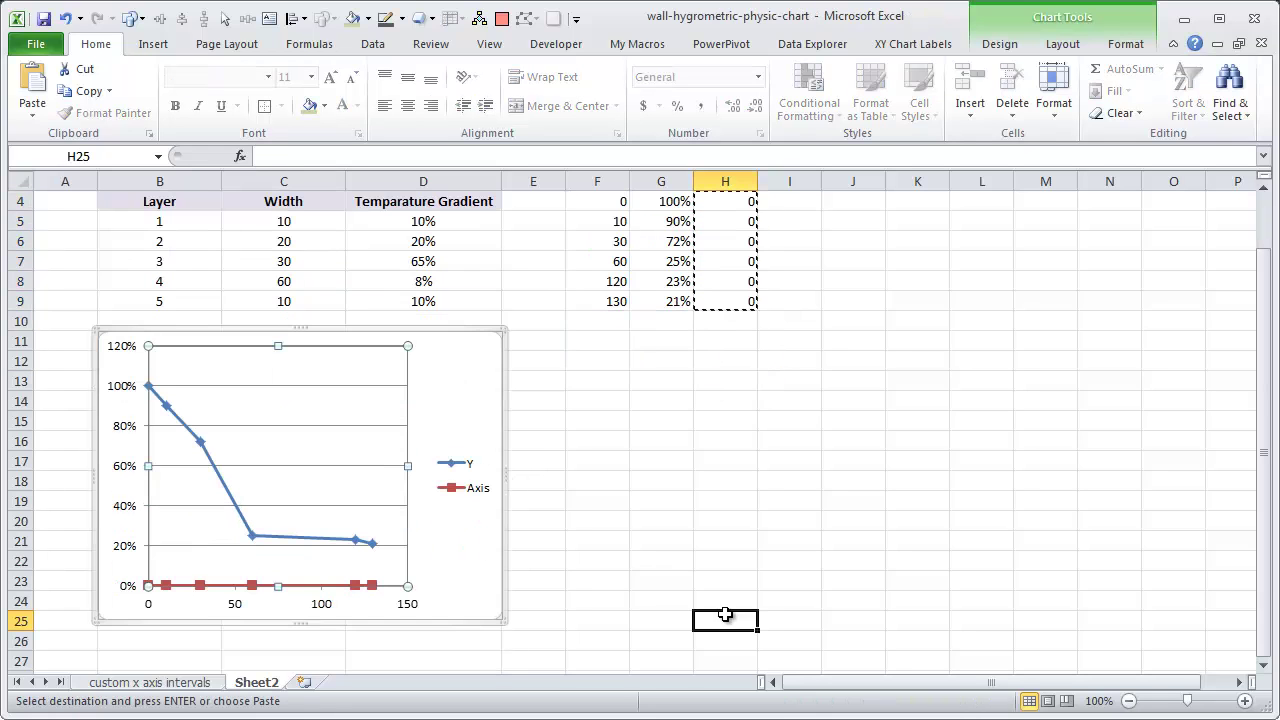
Examine the Axis series markers along the chart's horizontal axis against the chart data
{"action": "scroll", "coordinate": [906, 396], "scroll_direction": "up", "scroll_amount": 1}
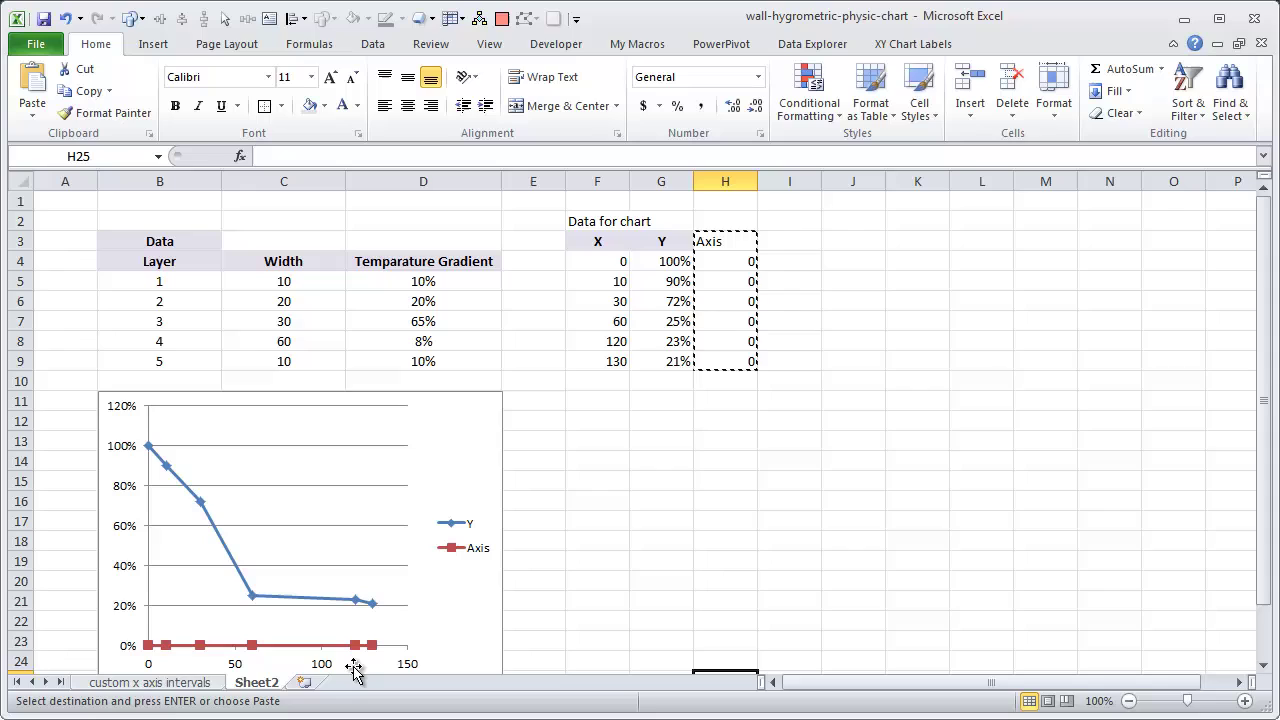
{"action": "mouse_move", "coordinate": [372, 650]}
{"action": "mouse_move", "coordinate": [146, 654]}
{"action": "scroll", "coordinate": [320, 615], "scroll_direction": "down", "scroll_amount": 2}
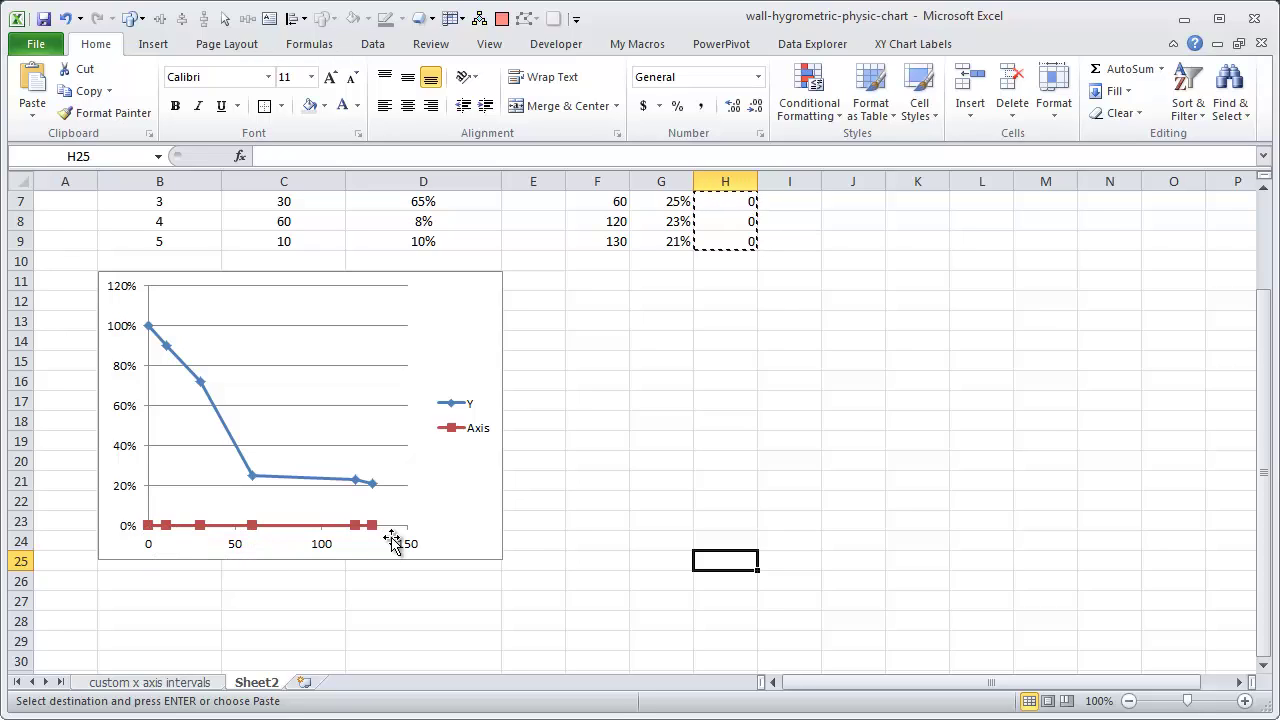
{"action": "scroll", "coordinate": [372, 540], "scroll_direction": "up", "scroll_amount": 2}
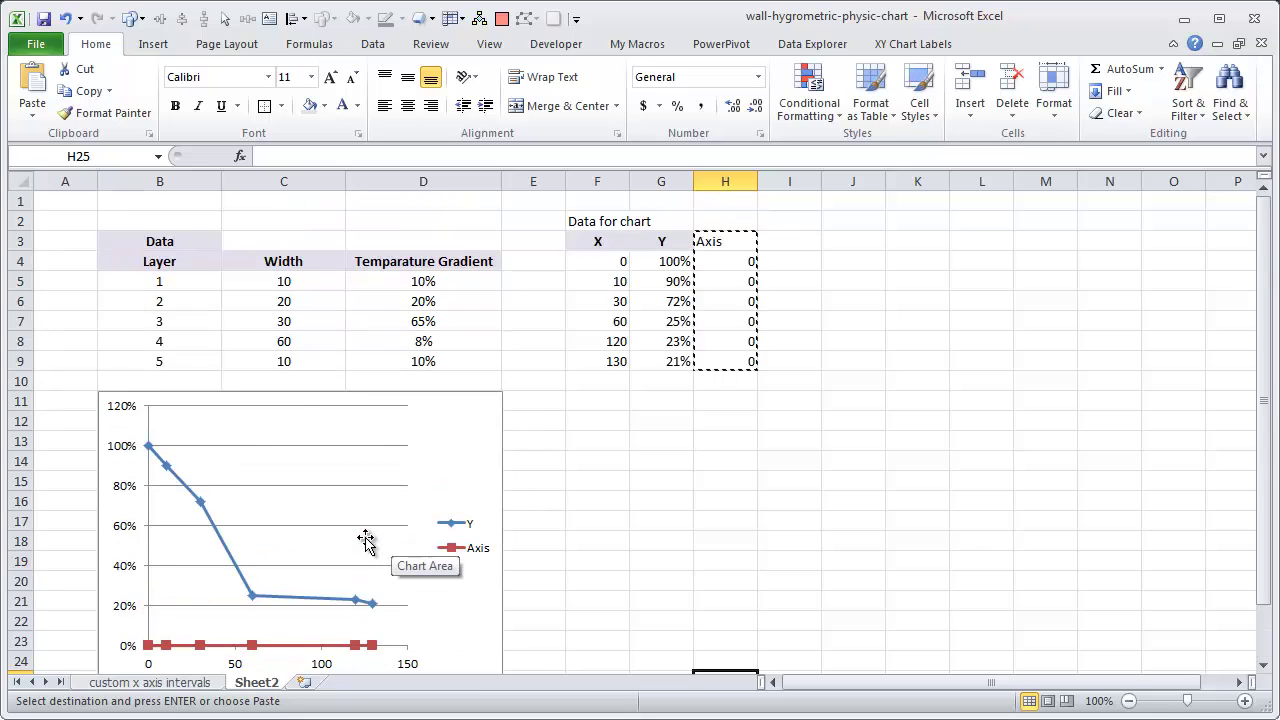
{"action": "scroll", "coordinate": [369, 545], "scroll_direction": "down", "scroll_amount": 1}
{"action": "scroll", "coordinate": [369, 545], "scroll_direction": "up", "scroll_amount": 1}
Add a column headed Labels in I3, with 0 in I4 and the first layer number linked by =B5 in I5
{"action": "left_click", "coordinate": [777, 245]}
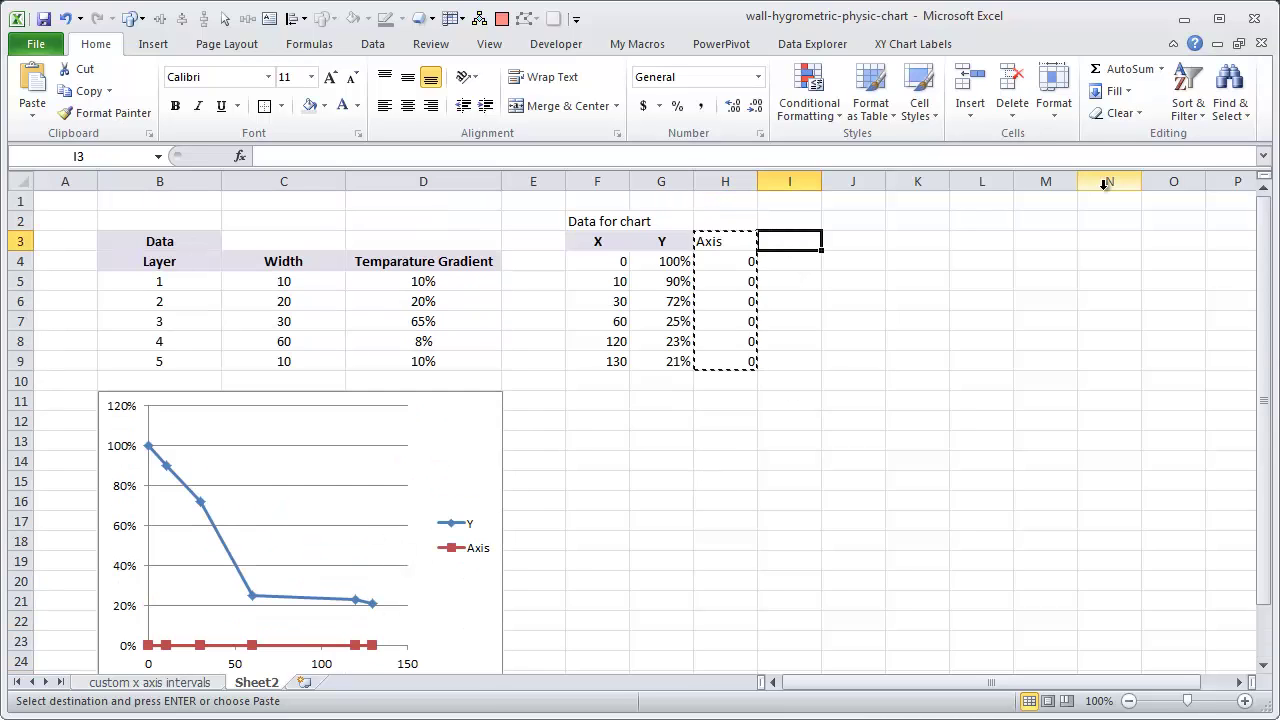
{"action": "type", "text": "Las"}
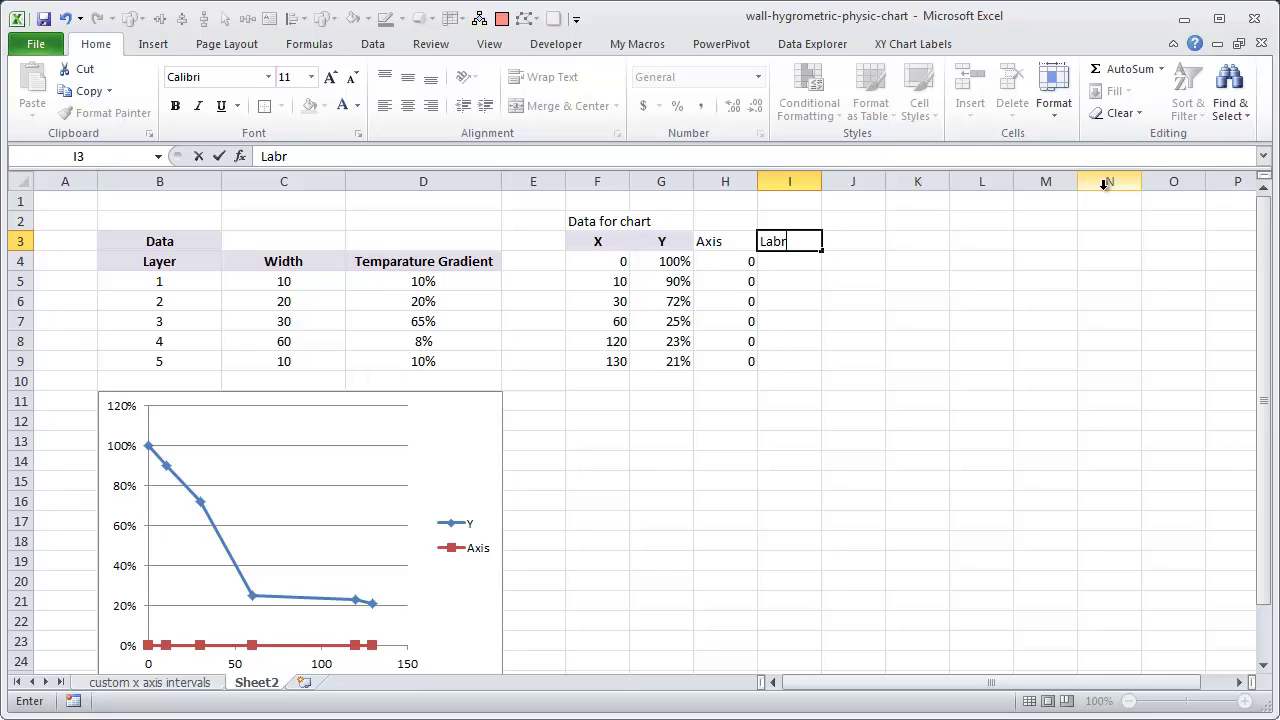
{"action": "key", "text": "Return"}
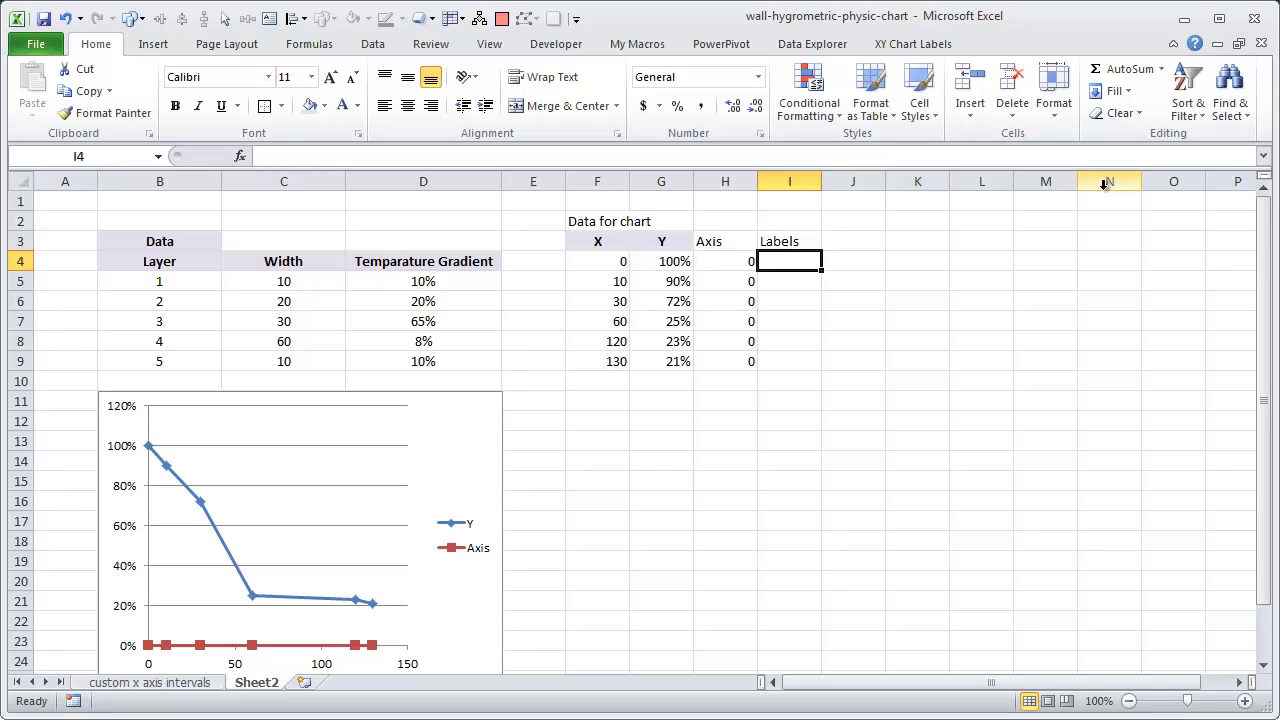
{"action": "type", "text": "0"}
{"action": "key", "text": "Return"}
{"action": "type", "text": "="}
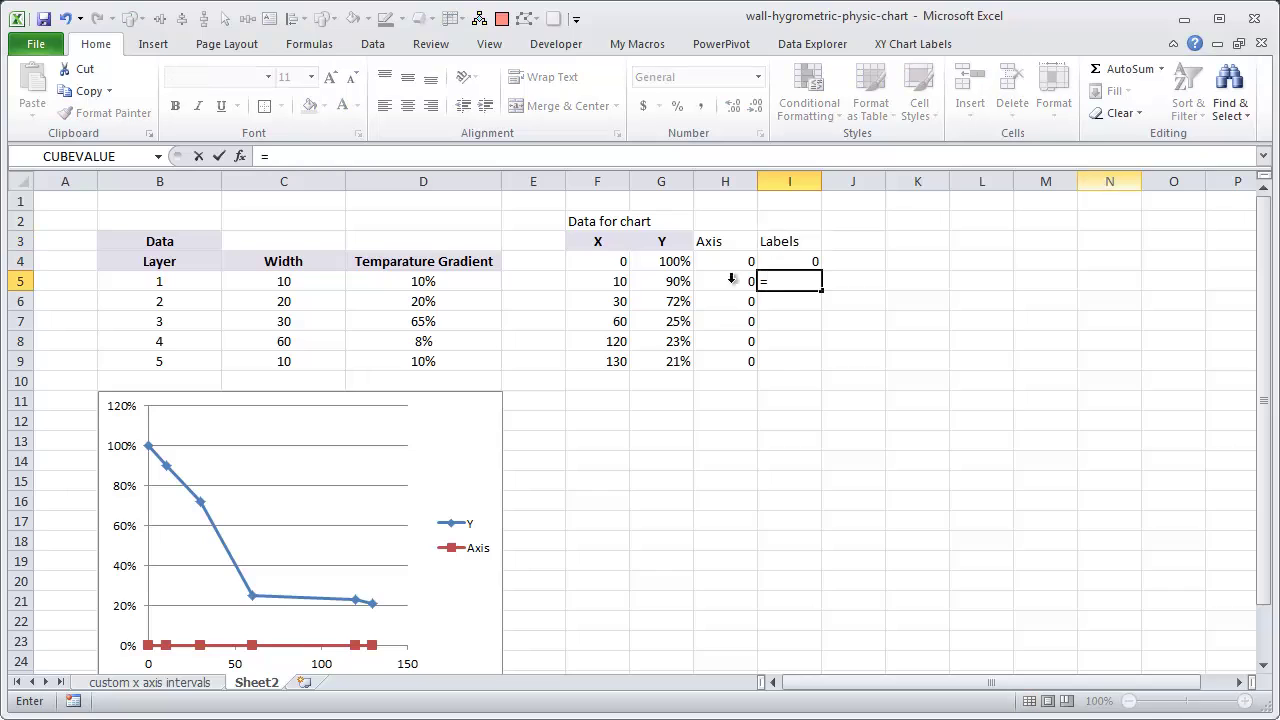
{"action": "left_click", "coordinate": [177, 281]}
{"action": "key", "text": "Return"}
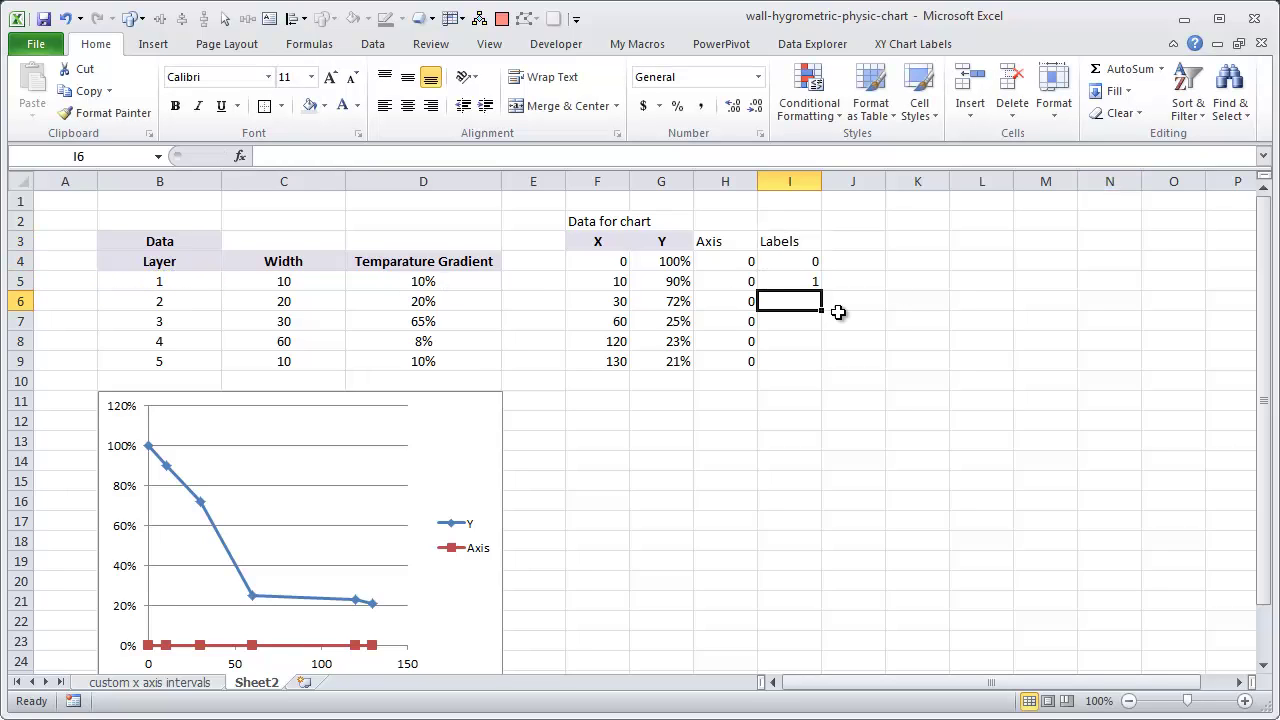
Fill the layer label formula from I5 down through I9 and check the linked formulas
{"action": "left_click", "coordinate": [792, 278]}
{"action": "left_click_drag", "start_coordinate": [819, 289], "coordinate": [818, 368]}
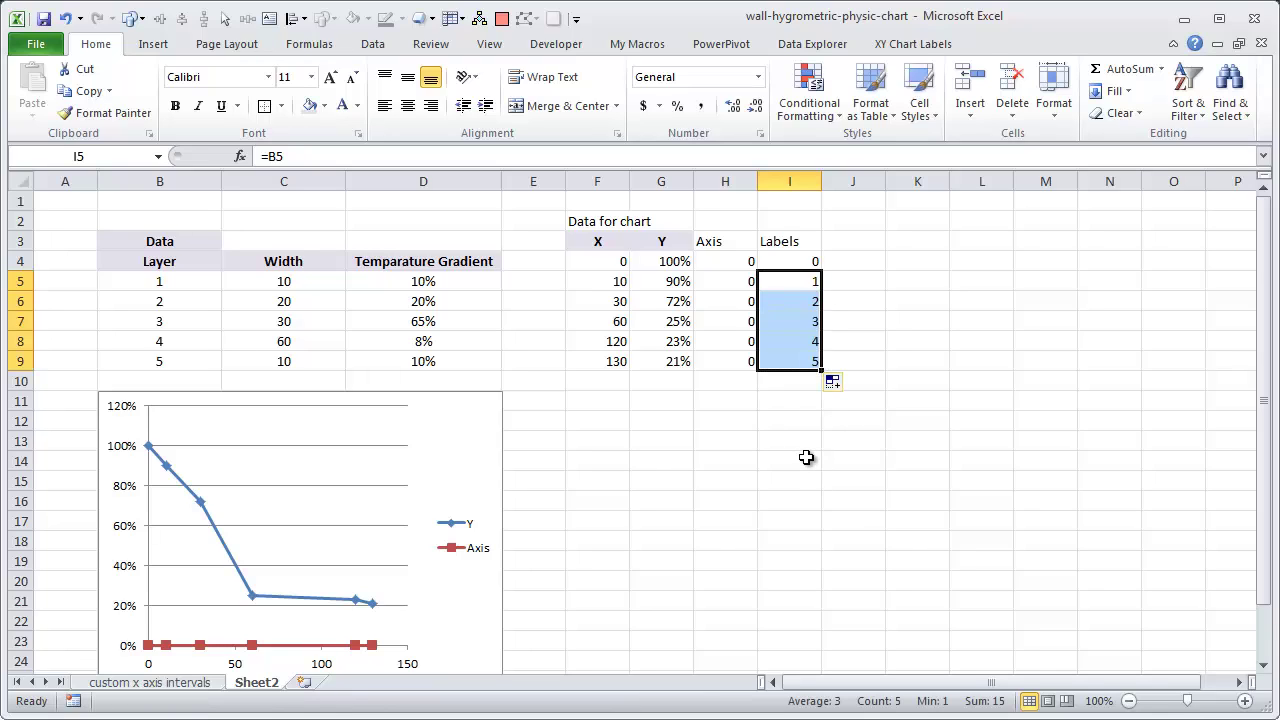
{"action": "left_click", "coordinate": [805, 280]}
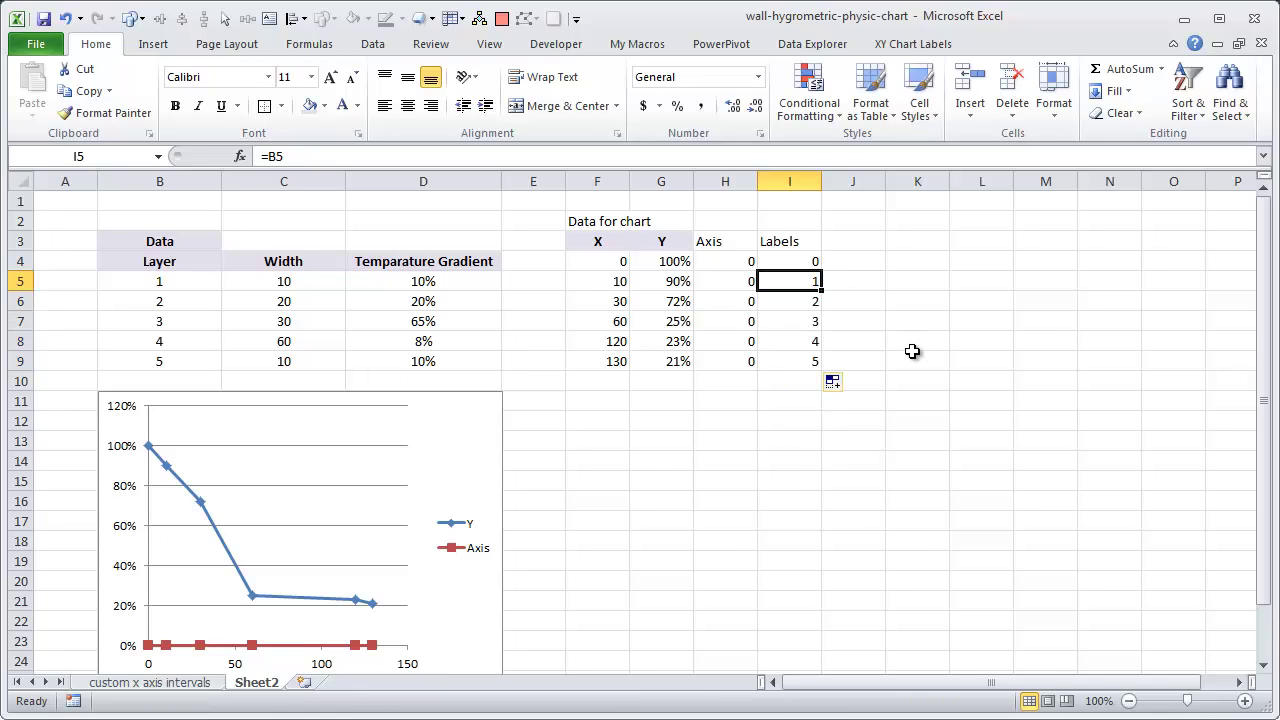
{"action": "left_click", "coordinate": [810, 309]}
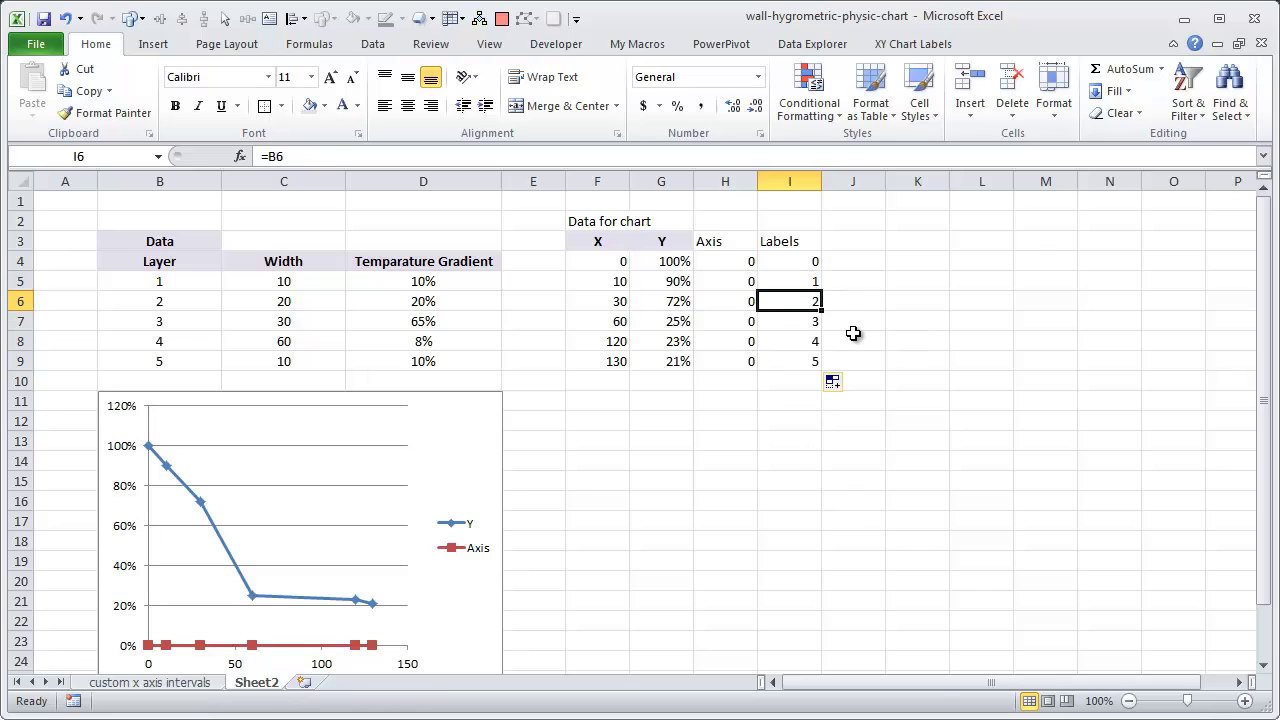
{"action": "left_click", "coordinate": [792, 317]}
{"action": "left_click", "coordinate": [810, 345]}
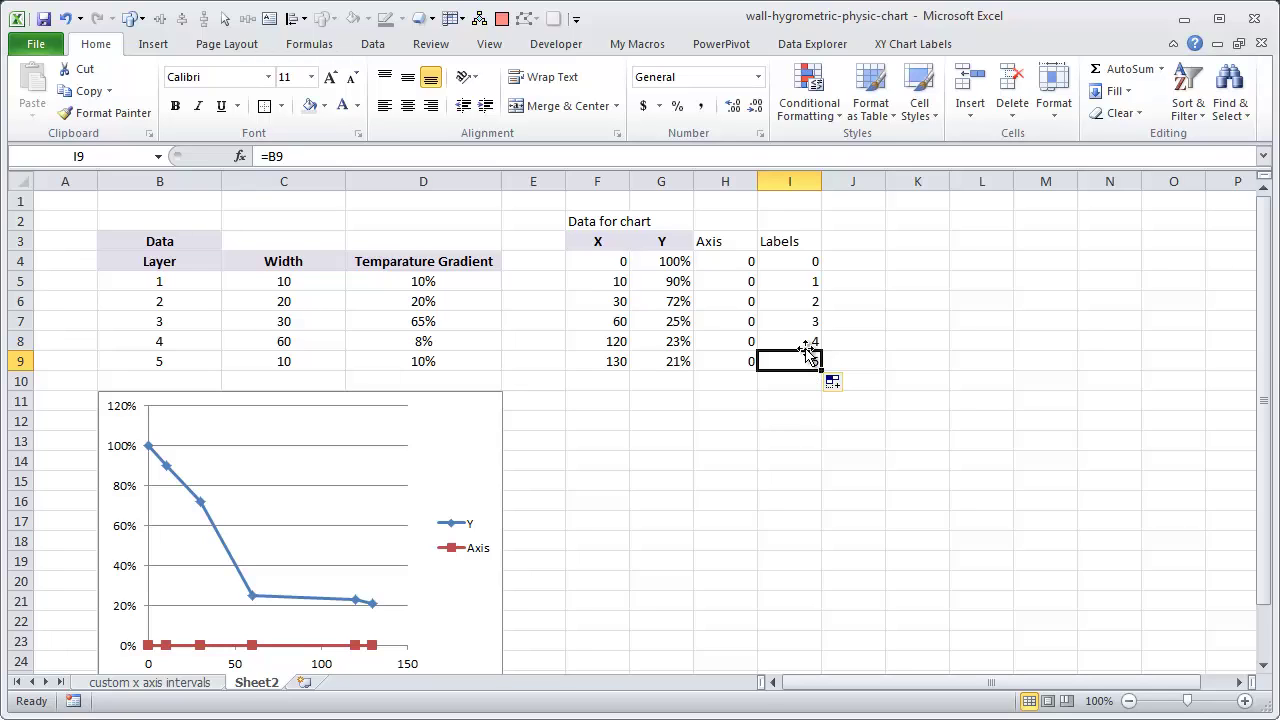
{"action": "left_click_drag", "start_coordinate": [814, 281], "coordinate": [805, 361]}
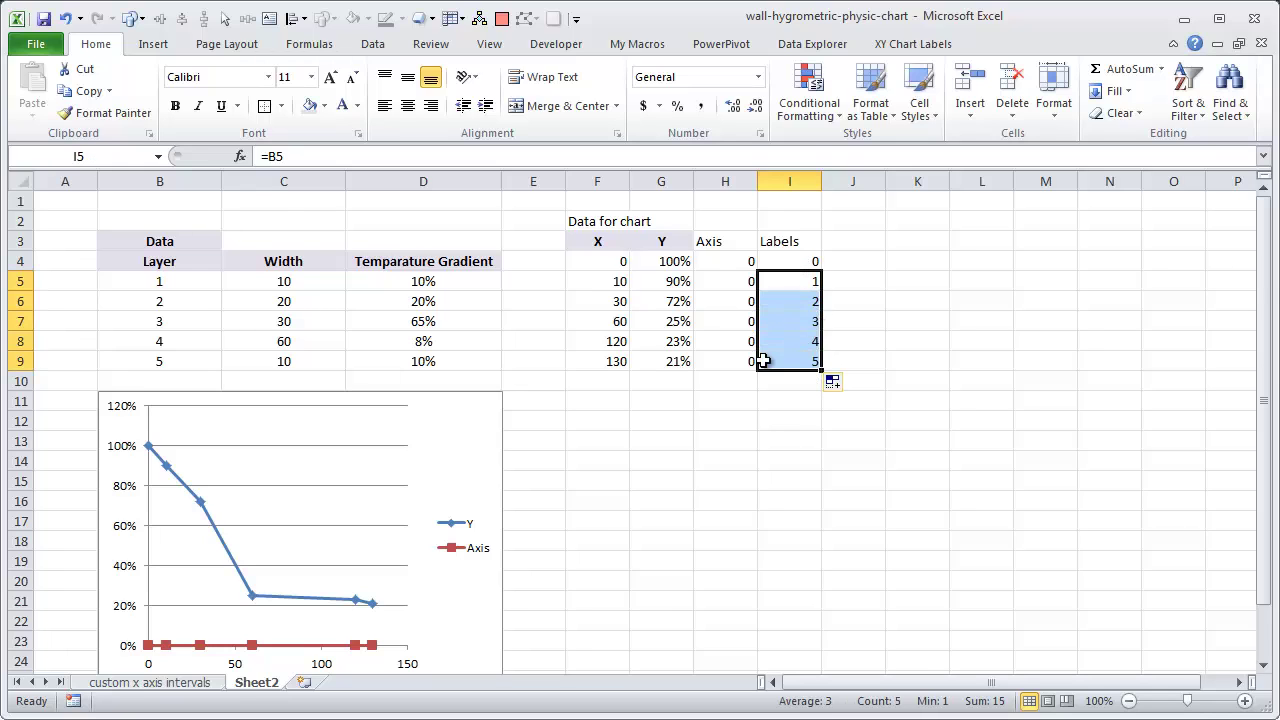
Shrink the chart's plot area slightly from its lower edge to leave more room beneath the horizontal axis
{"action": "scroll", "coordinate": [740, 411], "scroll_direction": "down", "scroll_amount": 2}
{"action": "scroll", "coordinate": [740, 411], "scroll_direction": "up", "scroll_amount": 1}
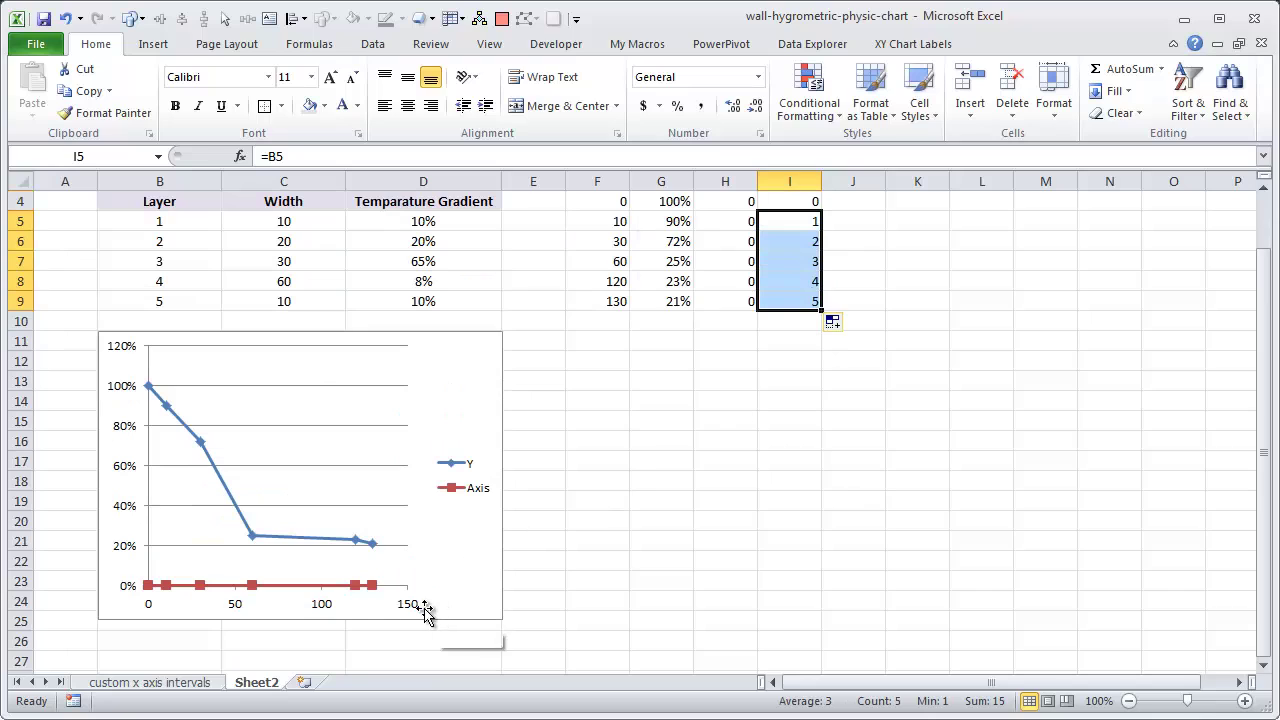
{"action": "left_click", "coordinate": [268, 585]}
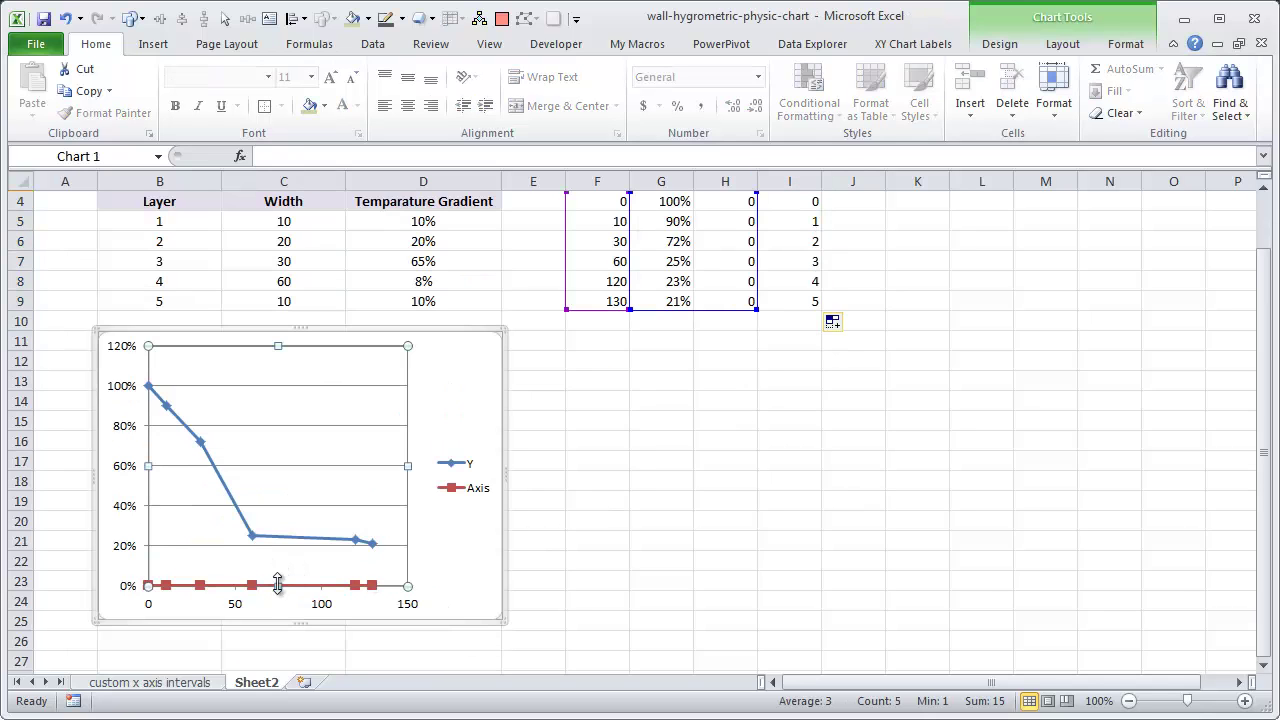
{"action": "left_click_drag", "start_coordinate": [279, 579], "coordinate": [278, 567]}
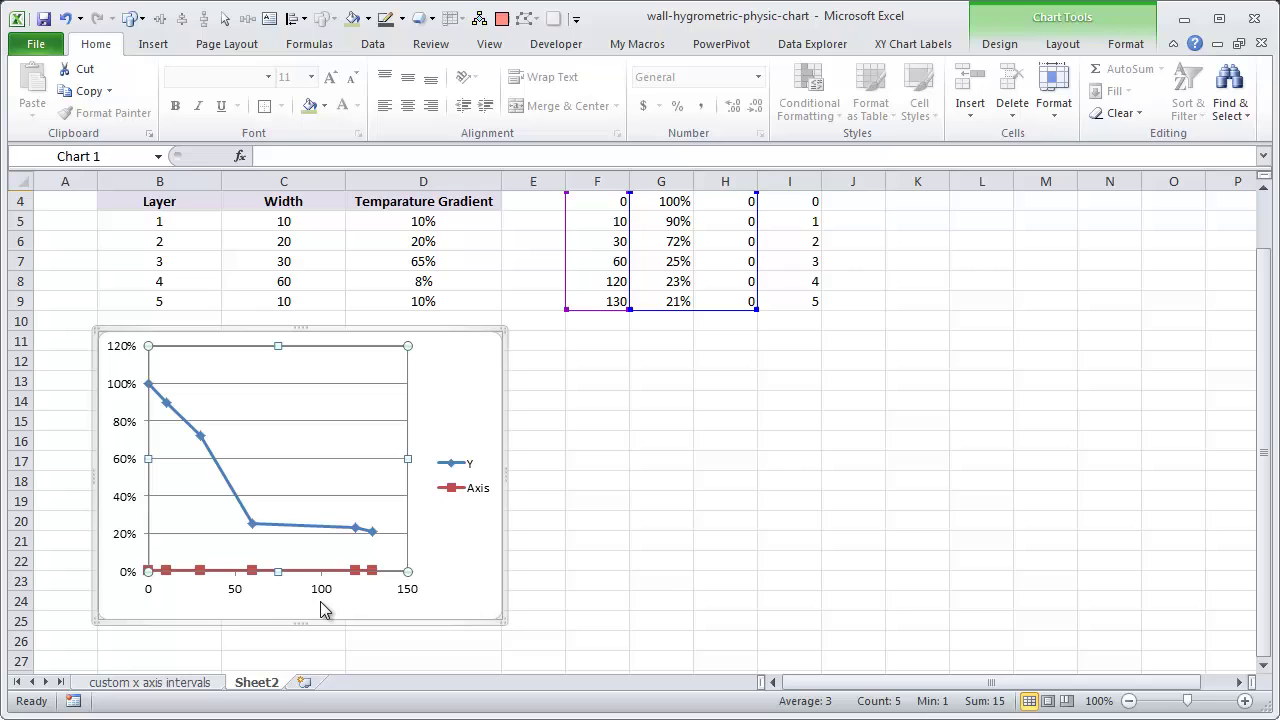
{"action": "left_click", "coordinate": [671, 573]}
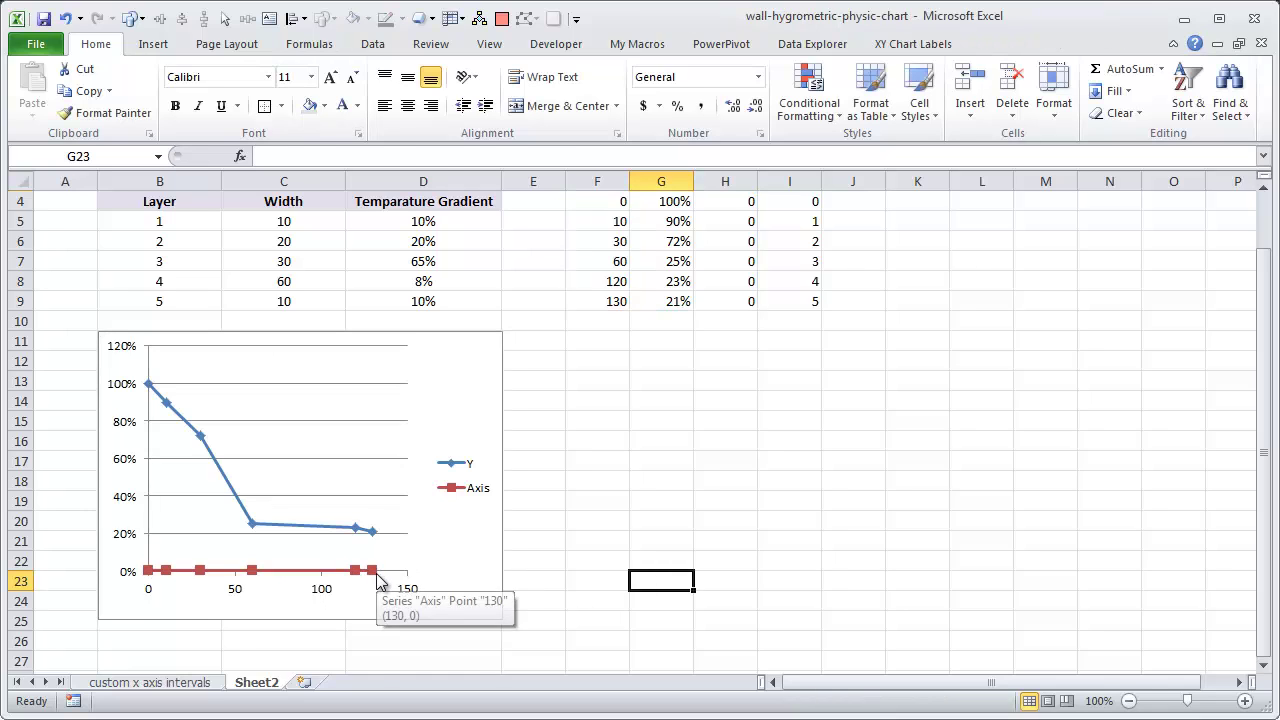
Add data labels to the Axis series in the chart
{"action": "right_click", "coordinate": [377, 574]}
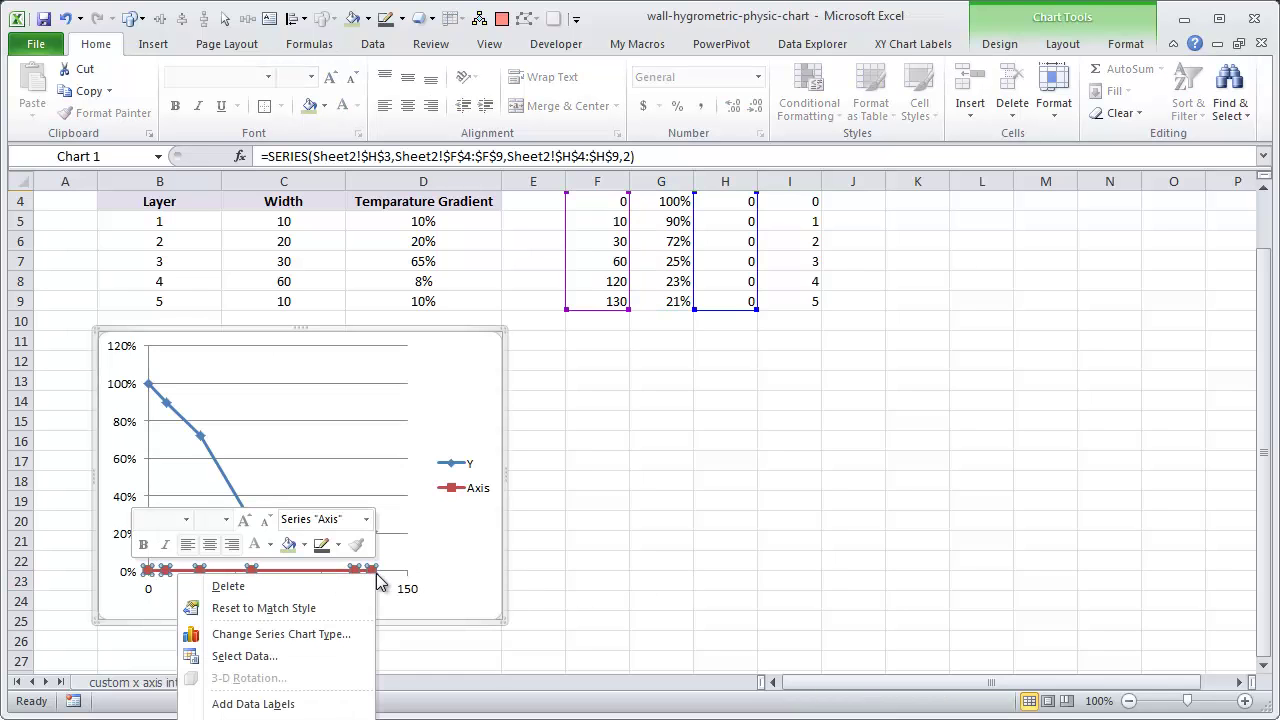
{"action": "left_click", "coordinate": [302, 704]}
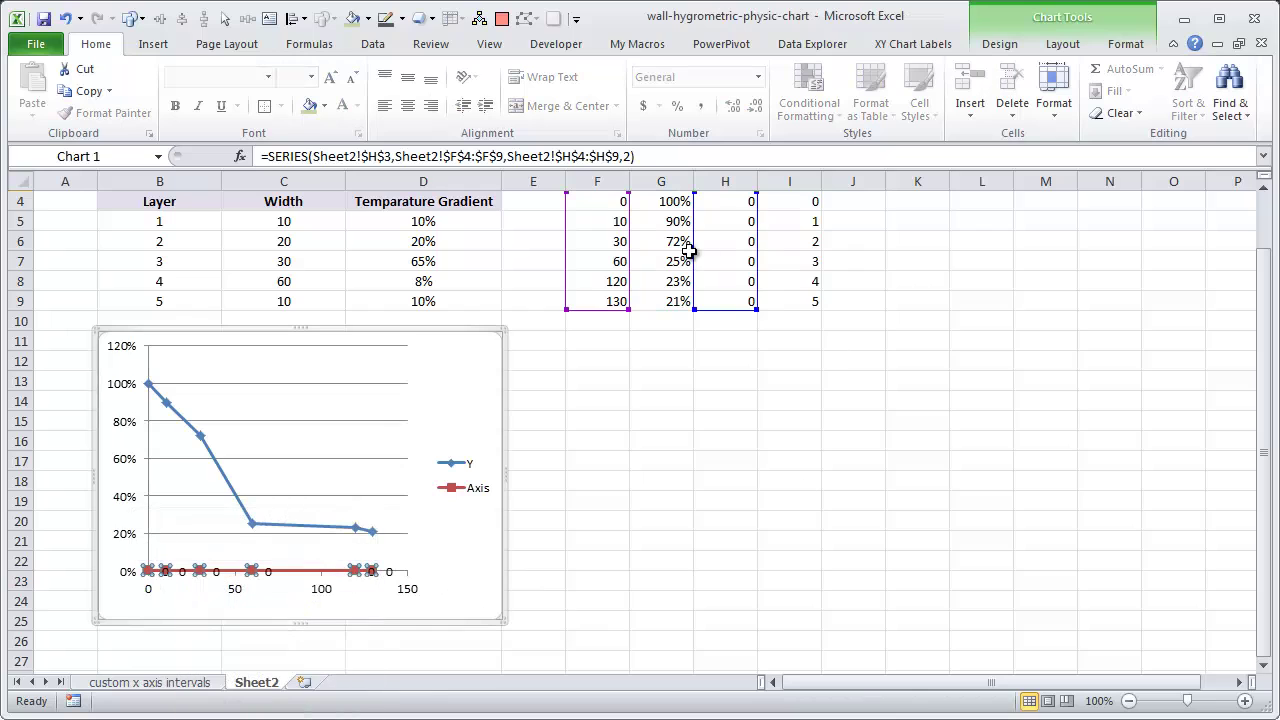
{"action": "left_click", "coordinate": [722, 605]}
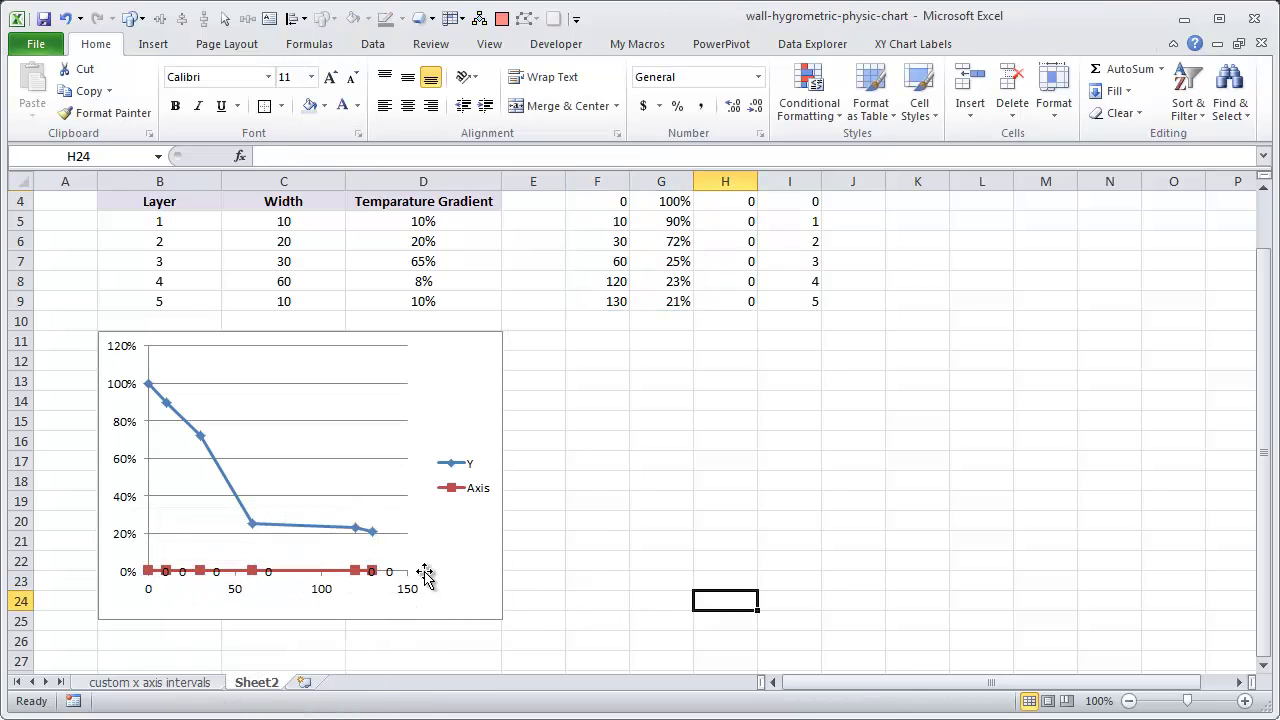
Set the label position of the Axis series data labels to Below
{"action": "scroll", "coordinate": [879, 379], "scroll_direction": "up", "scroll_amount": 1}
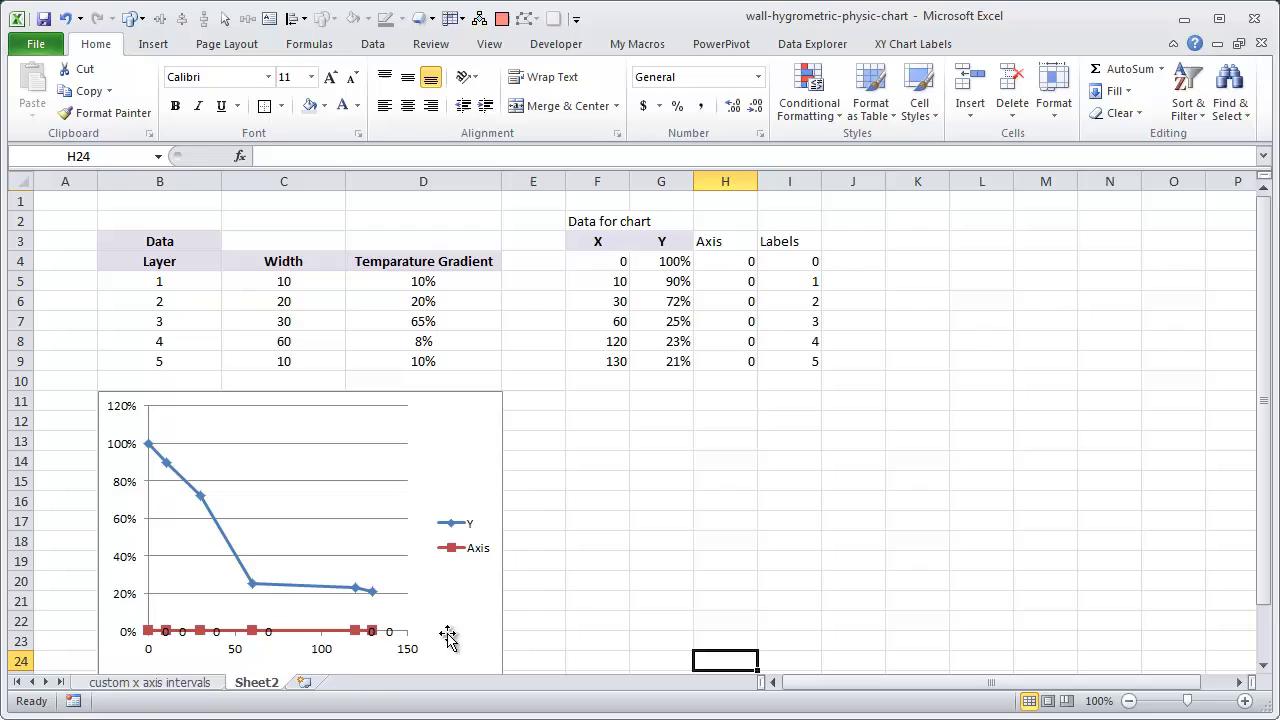
{"action": "left_click", "coordinate": [390, 632]}
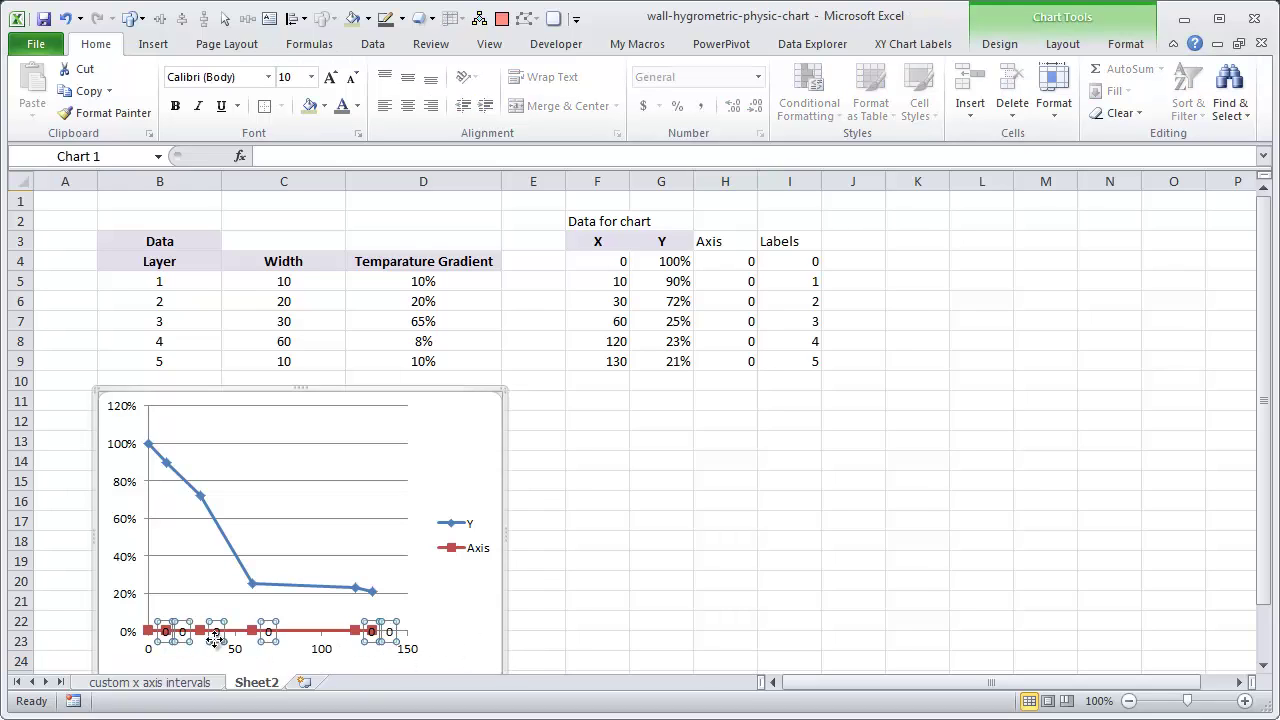
{"action": "key", "text": "ctrl+1"}
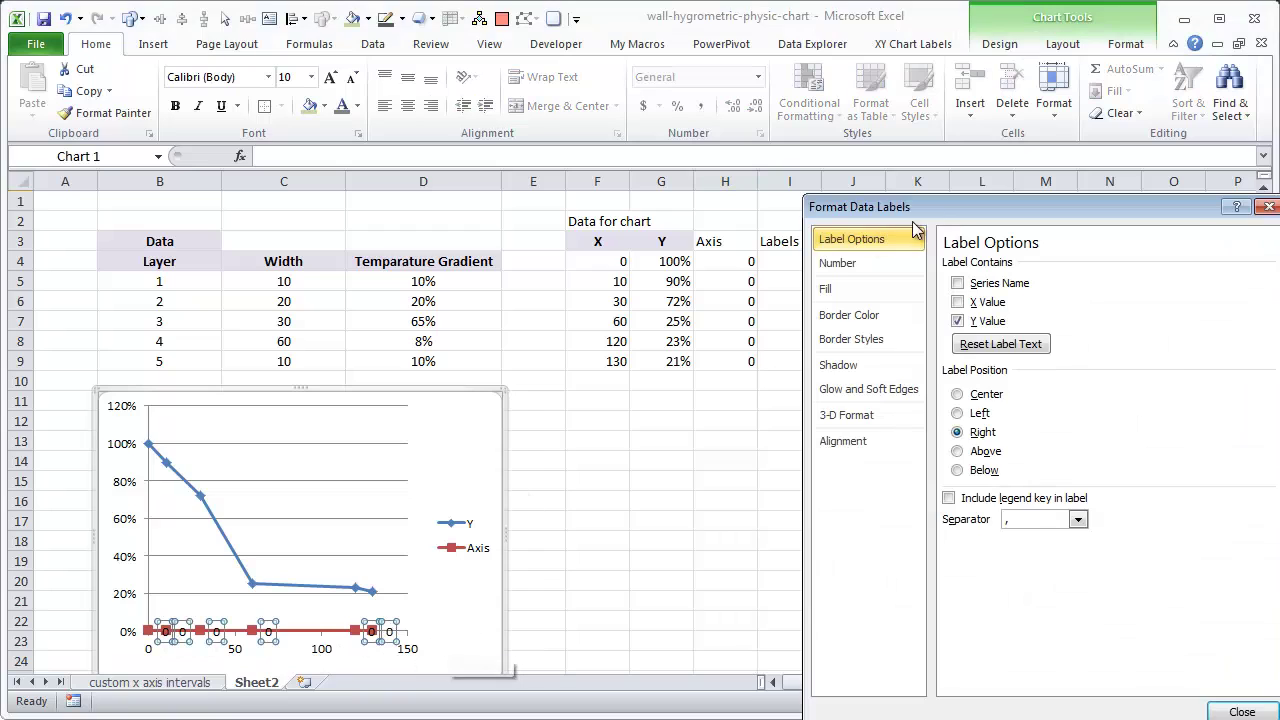
{"action": "left_click_drag", "start_coordinate": [920, 212], "coordinate": [802, 113]}
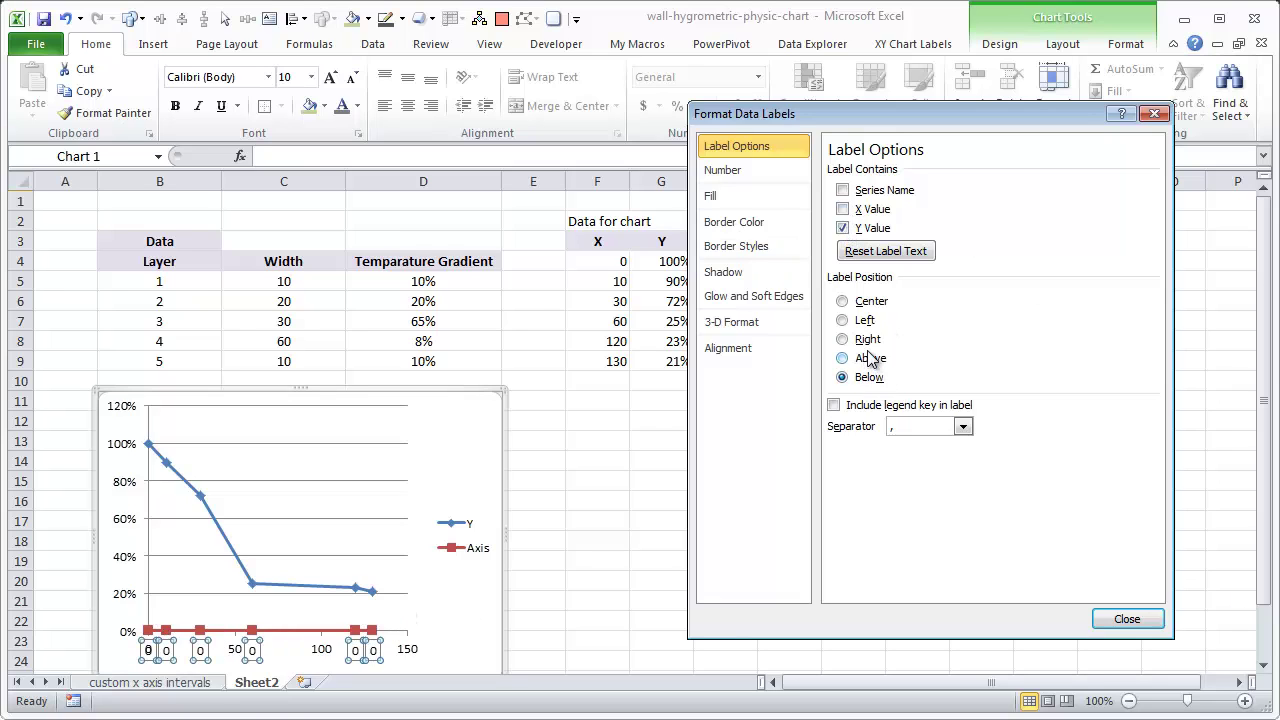
{"action": "left_click", "coordinate": [1112, 617]}
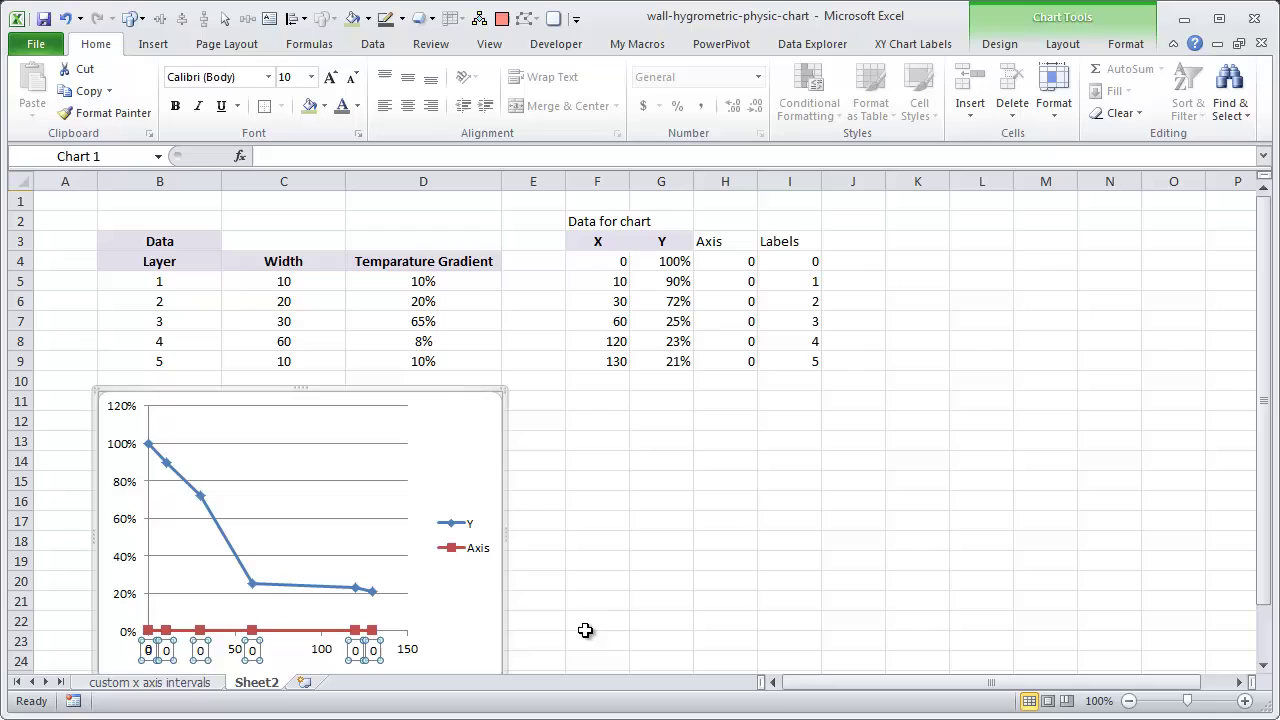
{"action": "left_click", "coordinate": [585, 622]}
Format the chart's horizontal value axis with axis labels set to None and major tick mark type set to None
{"action": "left_click", "coordinate": [414, 652]}
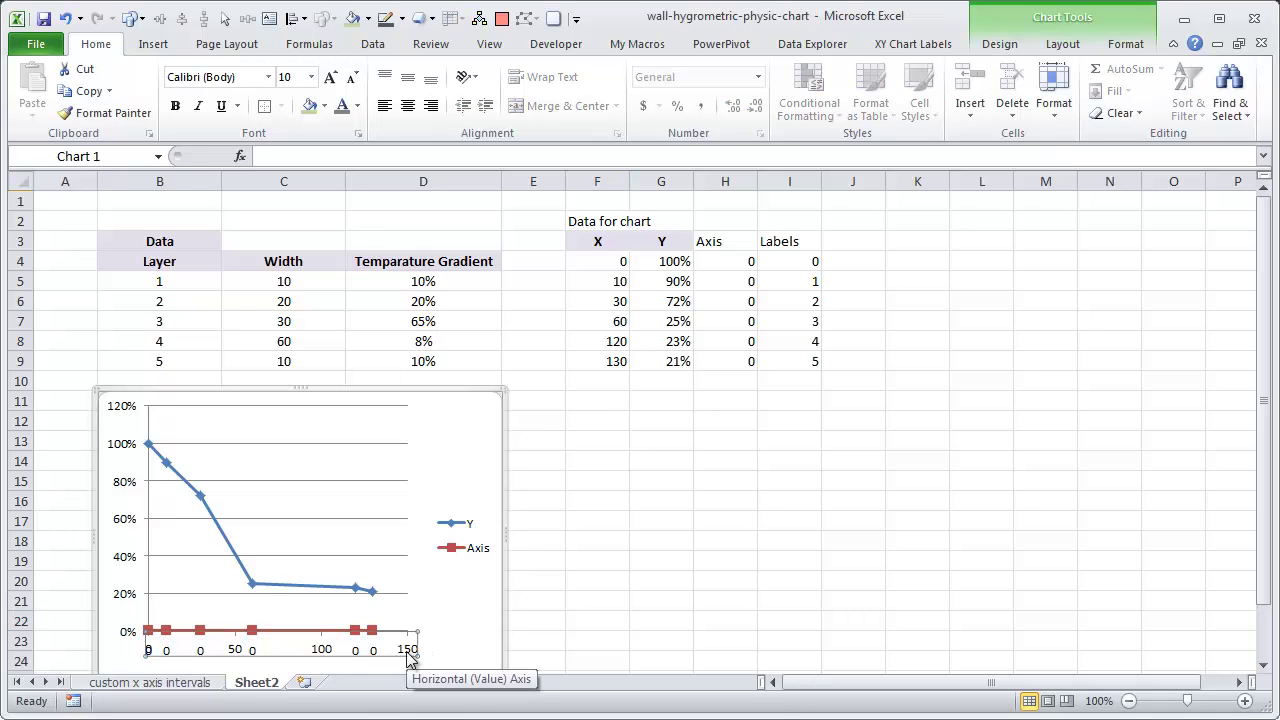
{"action": "double_click", "coordinate": [408, 655]}
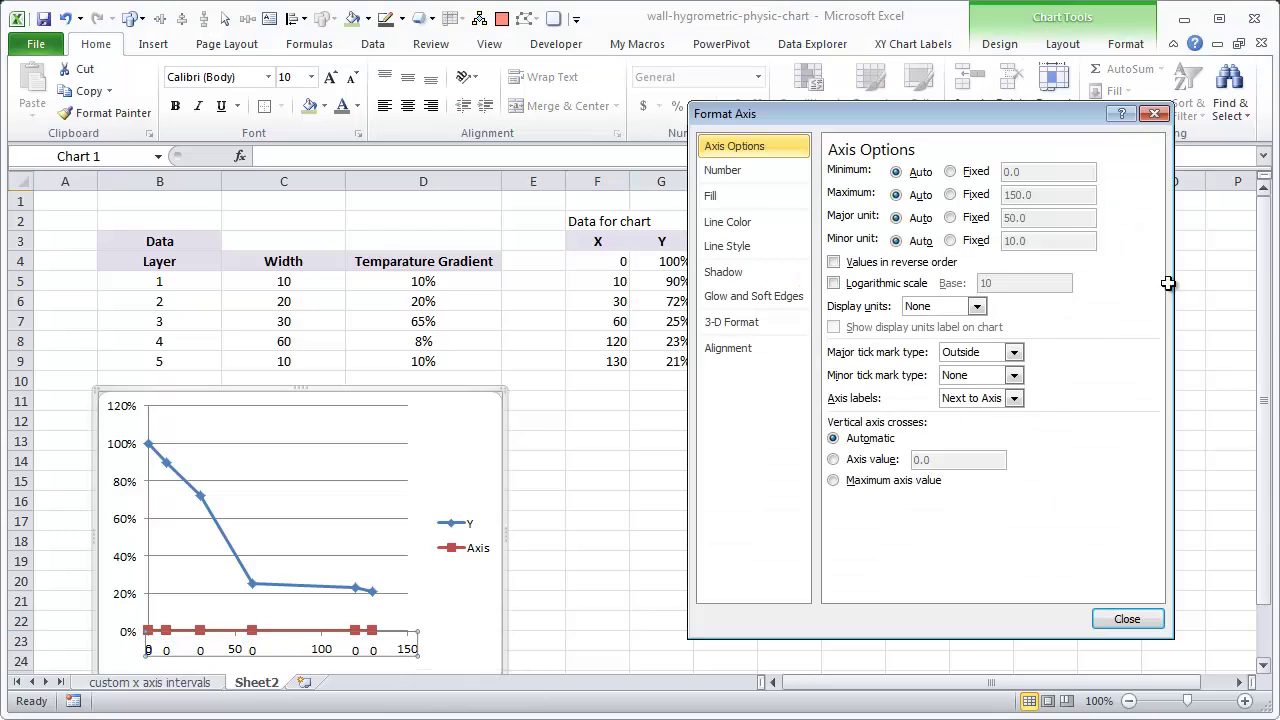
{"action": "left_click", "coordinate": [1013, 399]}
{"action": "left_click", "coordinate": [1000, 466]}
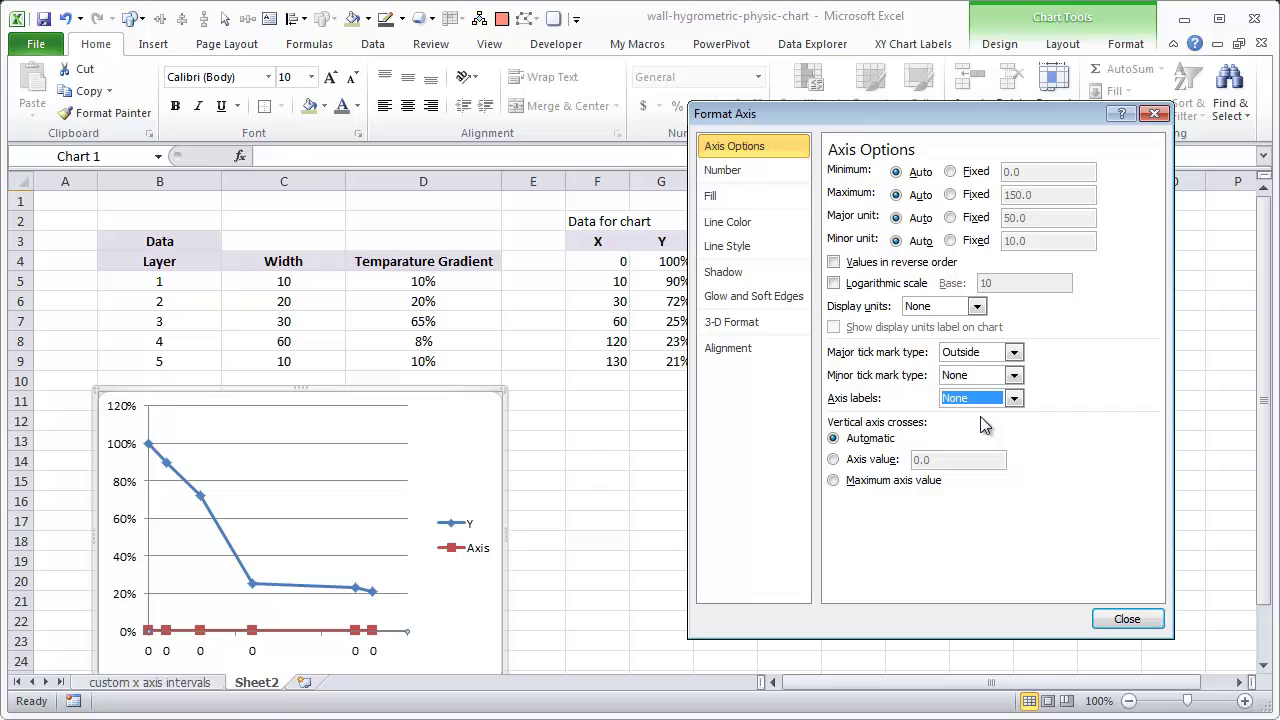
{"action": "left_click", "coordinate": [1011, 352]}
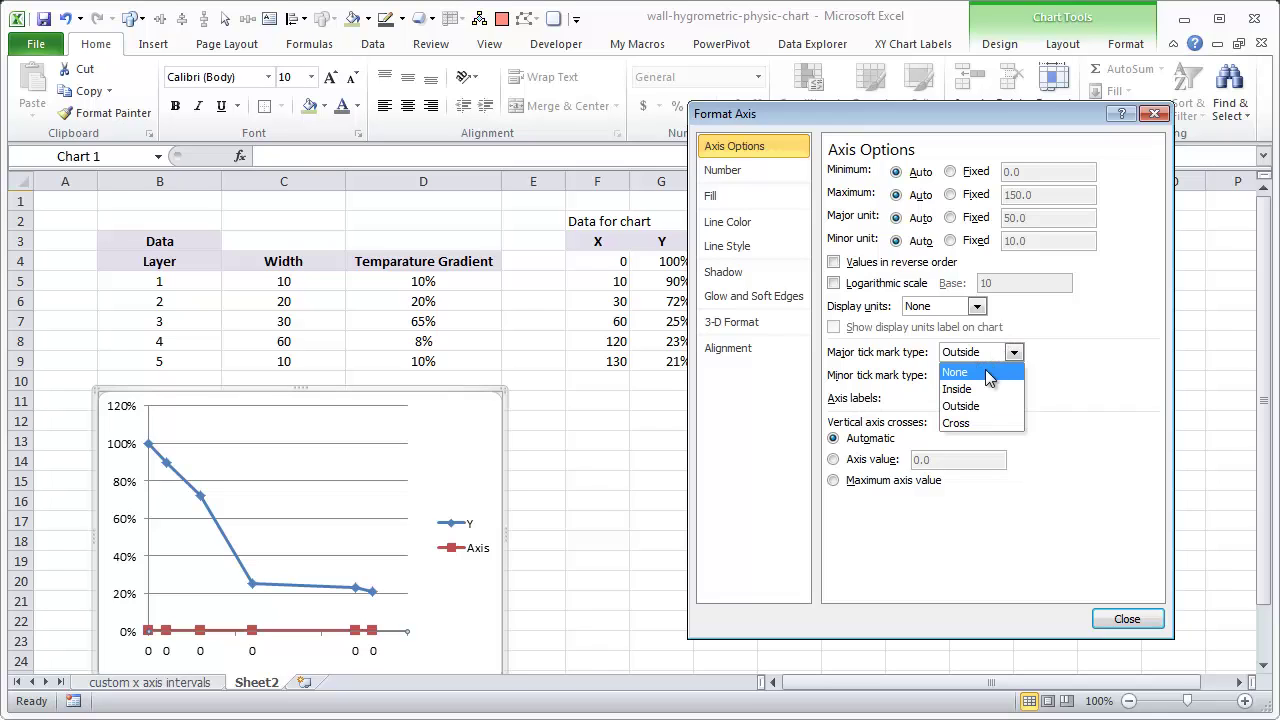
{"action": "left_click", "coordinate": [986, 372]}
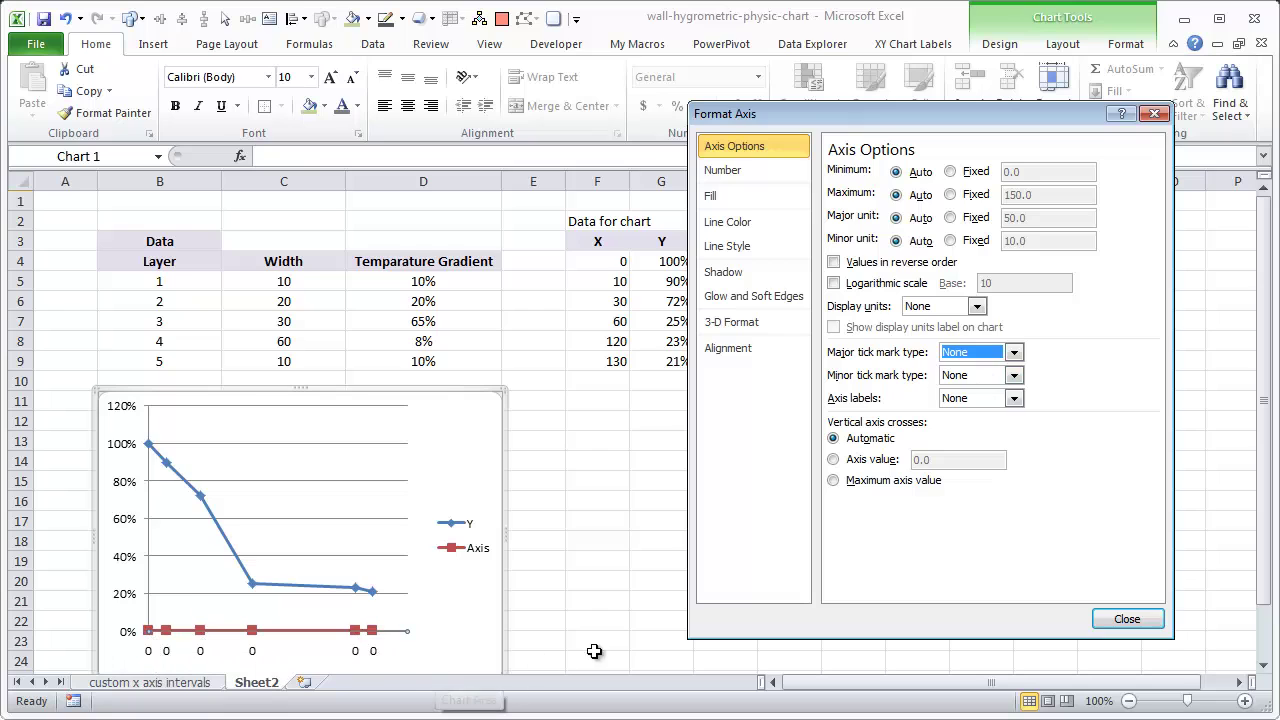
{"action": "left_click", "coordinate": [1147, 620]}
{"action": "left_click", "coordinate": [850, 584]}
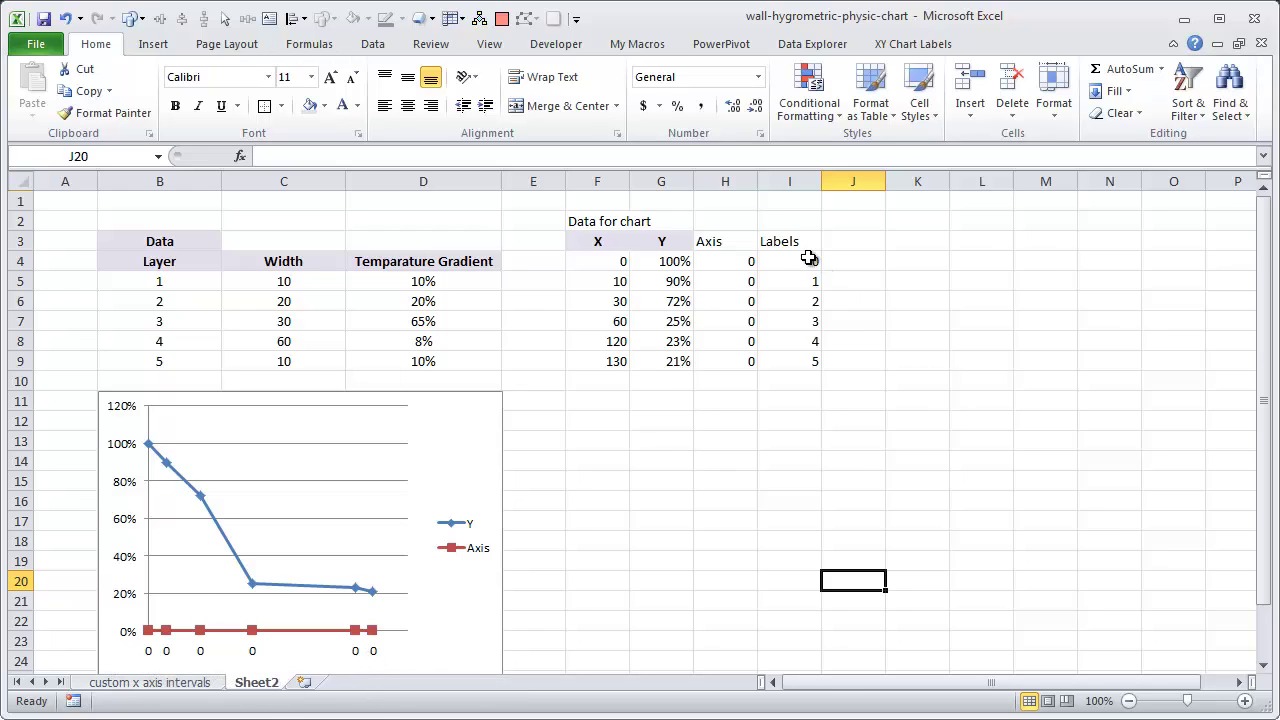
Label the Axis series from range I4:I9 with the XY Chart Labeler's Add Labels, using the label position Below
{"action": "left_click_drag", "start_coordinate": [808, 258], "coordinate": [811, 356]}
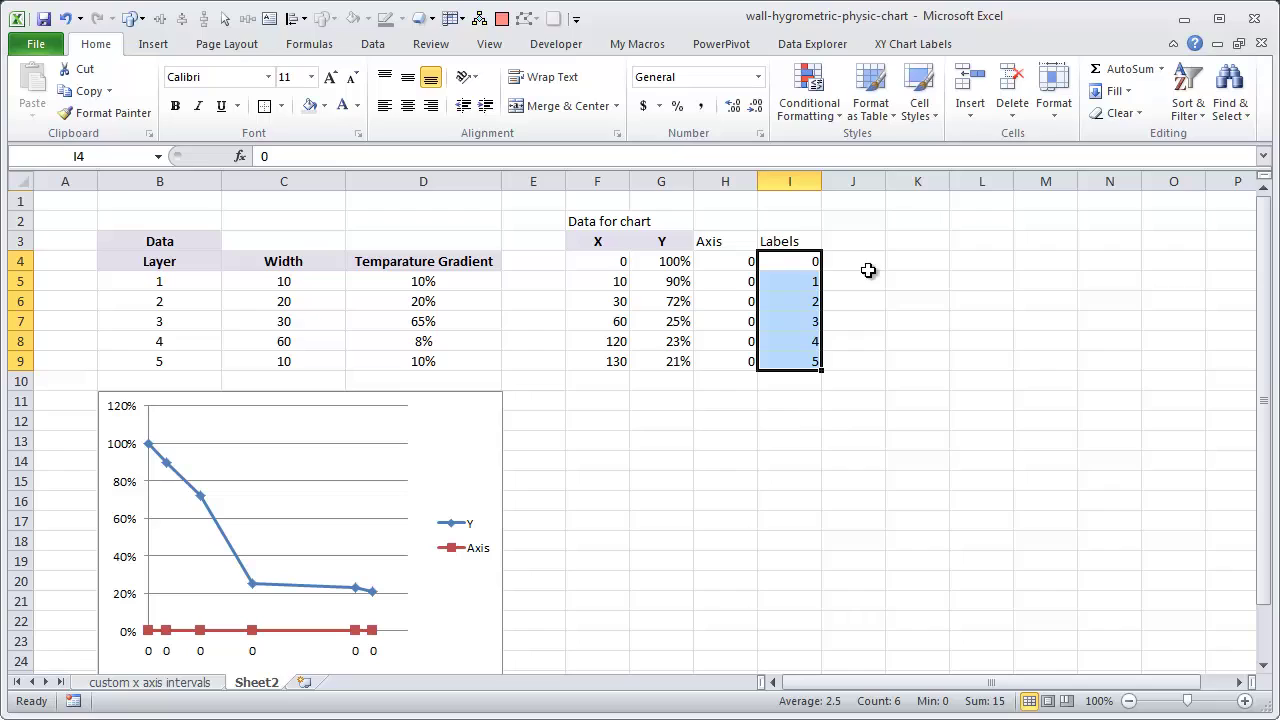
{"action": "left_click", "coordinate": [924, 44]}
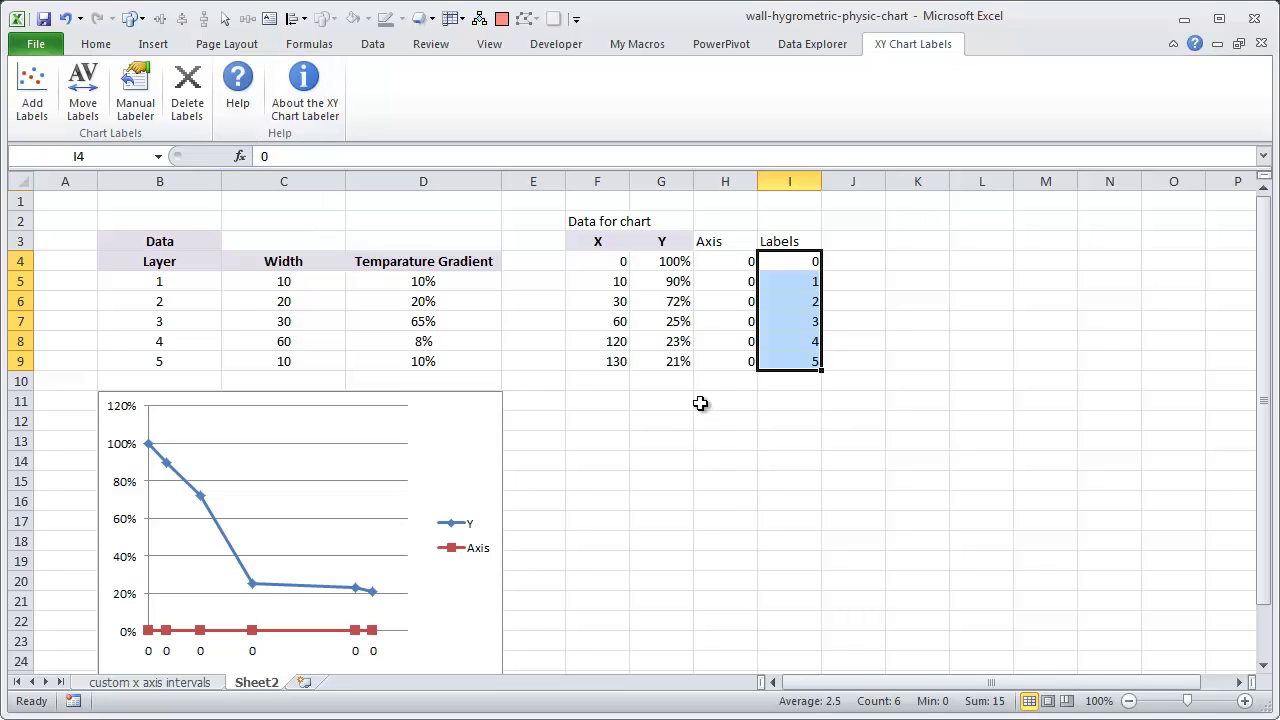
{"action": "left_click", "coordinate": [262, 630]}
{"action": "left_click", "coordinate": [252, 631]}
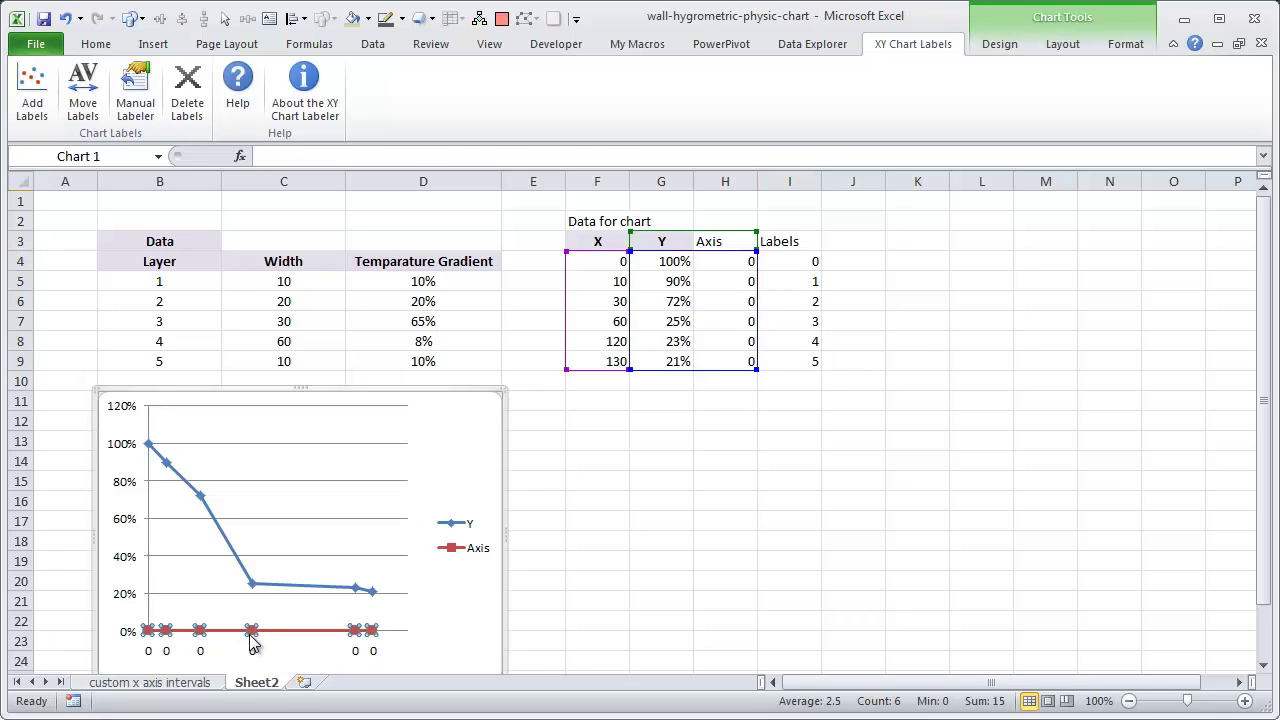
{"action": "left_click", "coordinate": [44, 115]}
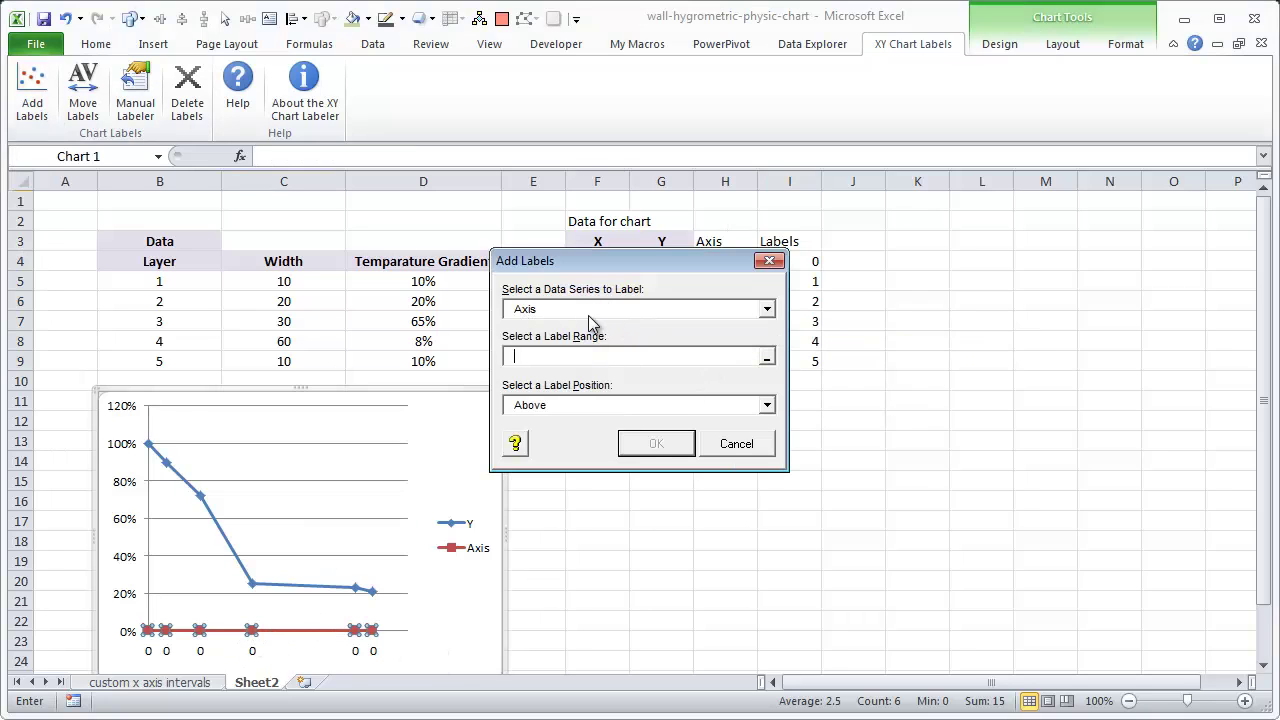
{"action": "left_click_drag", "start_coordinate": [716, 262], "coordinate": [780, 392]}
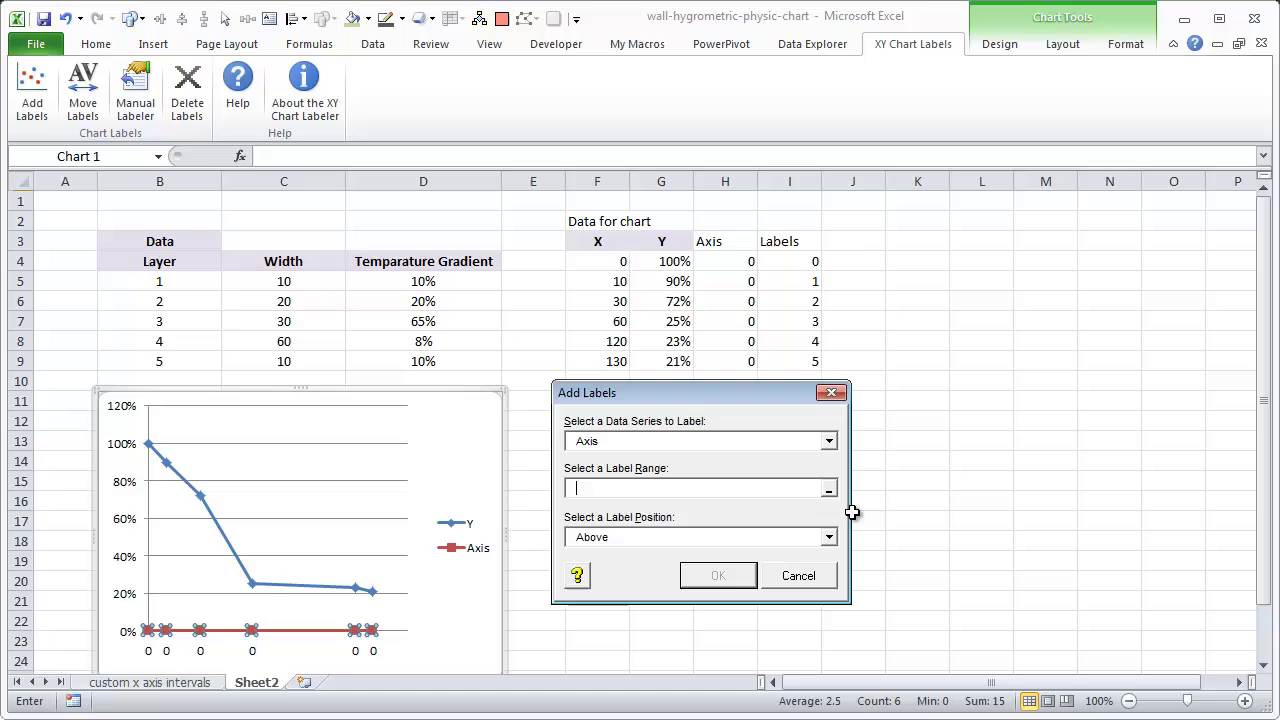
{"action": "left_click", "coordinate": [833, 490]}
{"action": "left_click_drag", "start_coordinate": [799, 267], "coordinate": [803, 363]}
{"action": "left_click", "coordinate": [793, 410]}
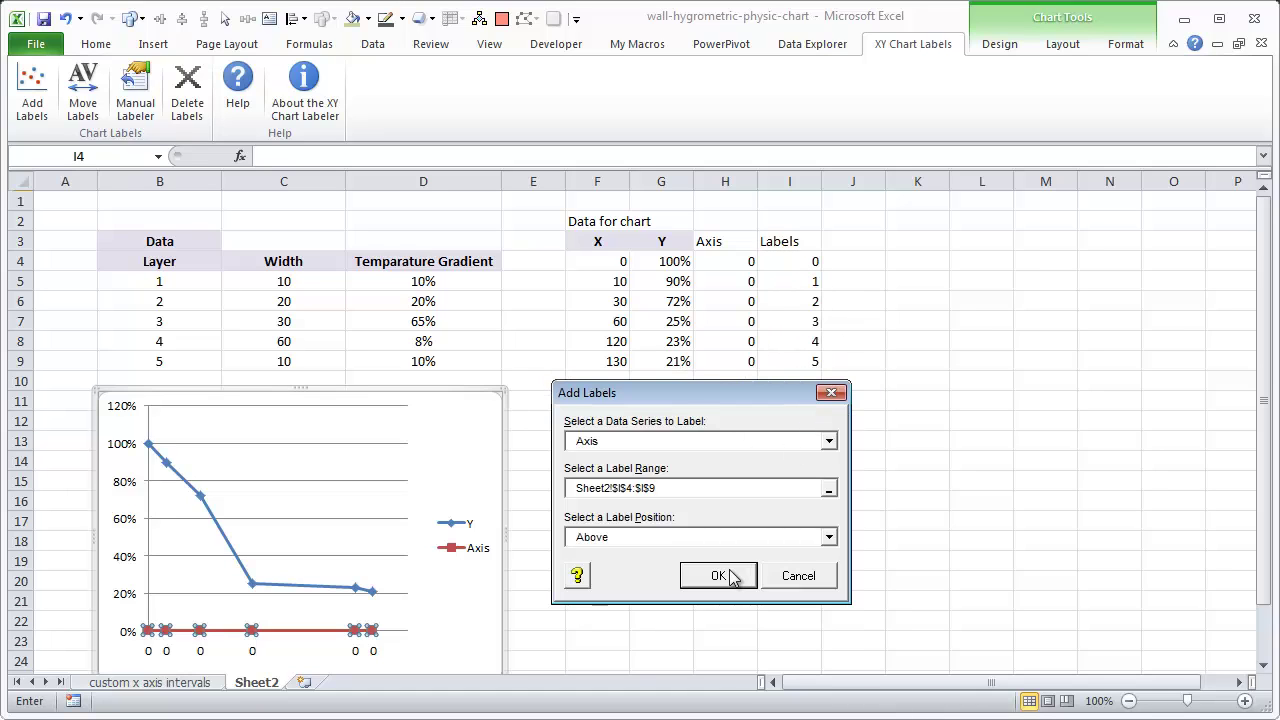
{"action": "left_click", "coordinate": [830, 540]}
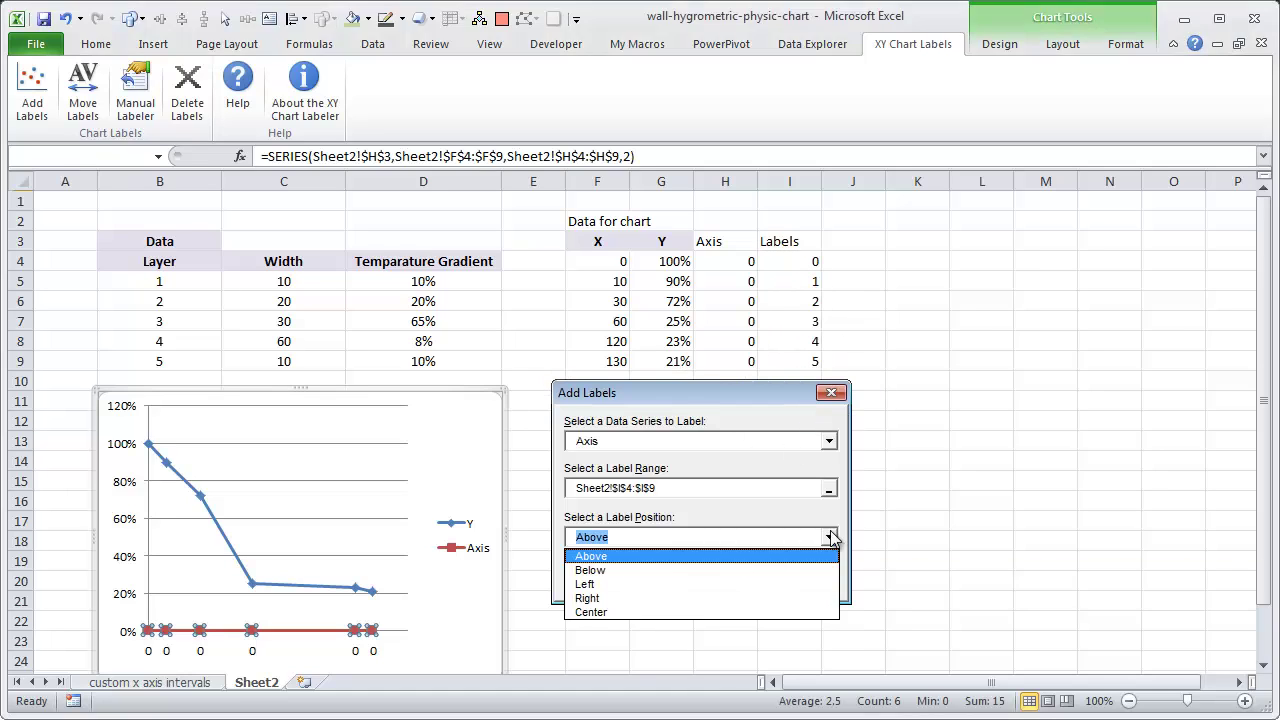
{"action": "left_click", "coordinate": [775, 570]}
{"action": "left_click", "coordinate": [716, 586]}
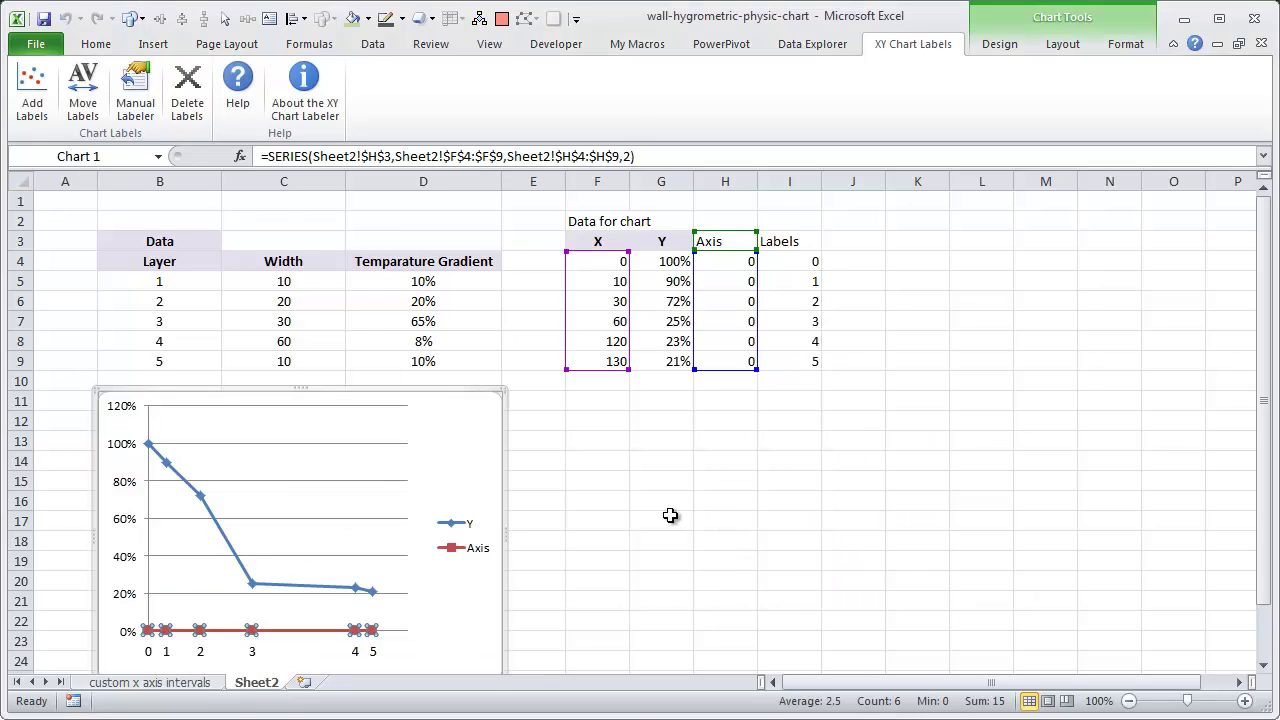
{"action": "scroll", "coordinate": [620, 528], "scroll_direction": "down", "scroll_amount": 1}
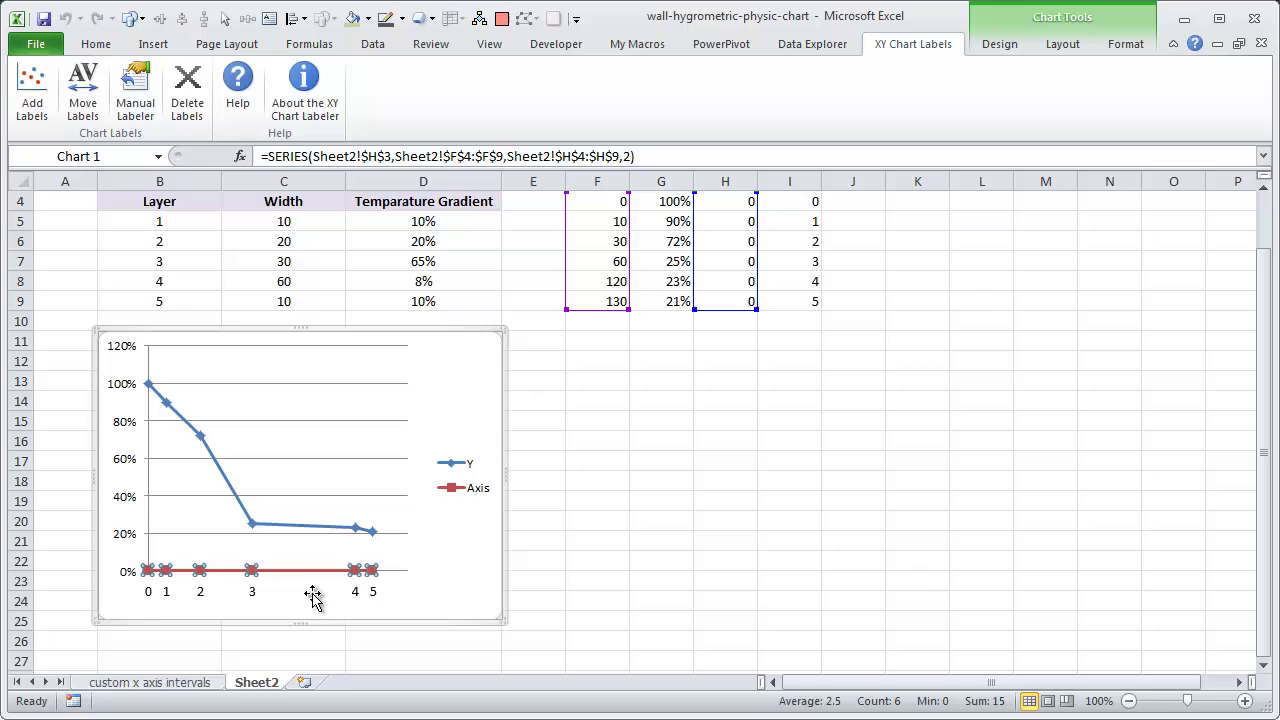
{"action": "scroll", "coordinate": [815, 305], "scroll_direction": "up", "scroll_amount": 1}
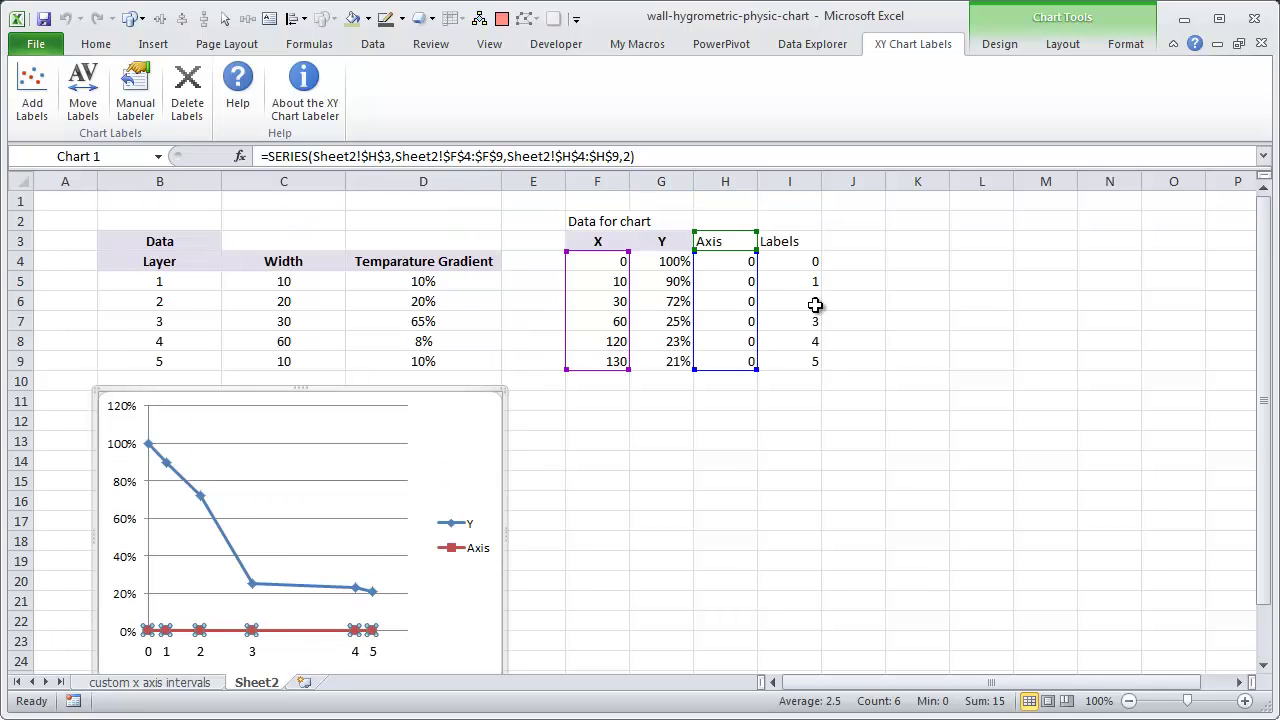
{"action": "scroll", "coordinate": [352, 545], "scroll_direction": "down", "scroll_amount": 1}
{"action": "mouse_move", "coordinate": [353, 530]}
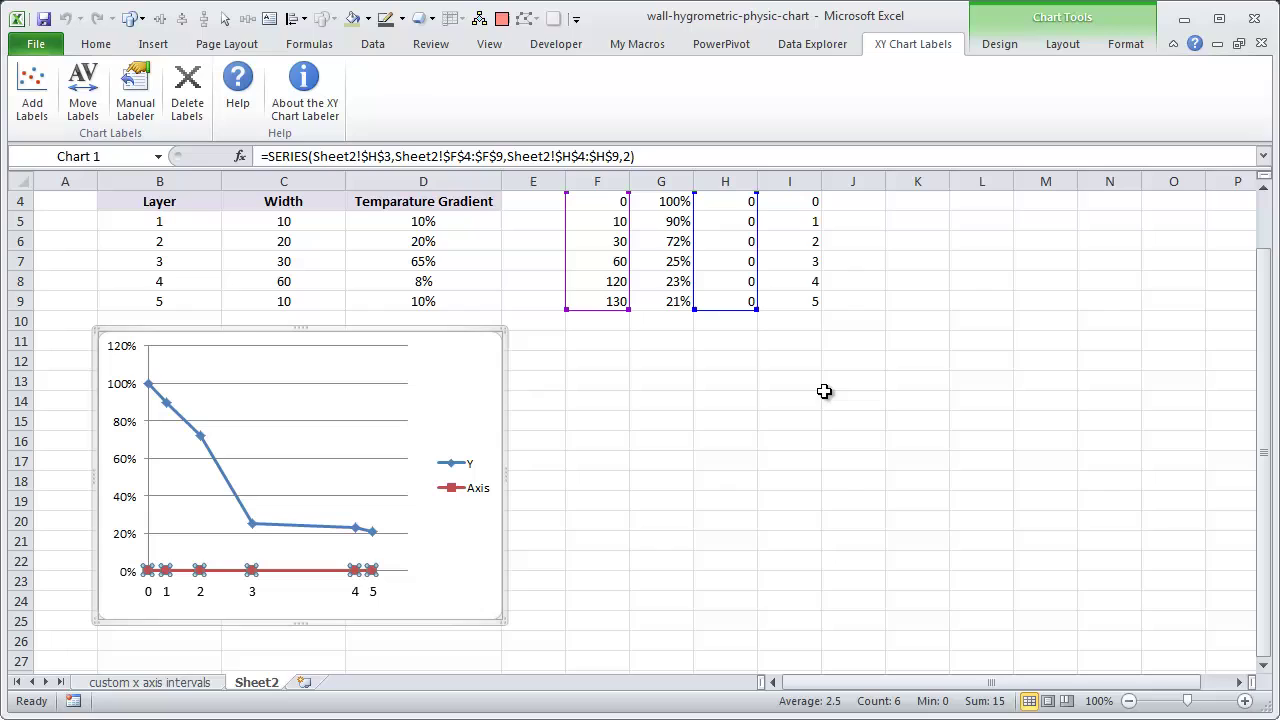
{"action": "left_click", "coordinate": [705, 480]}
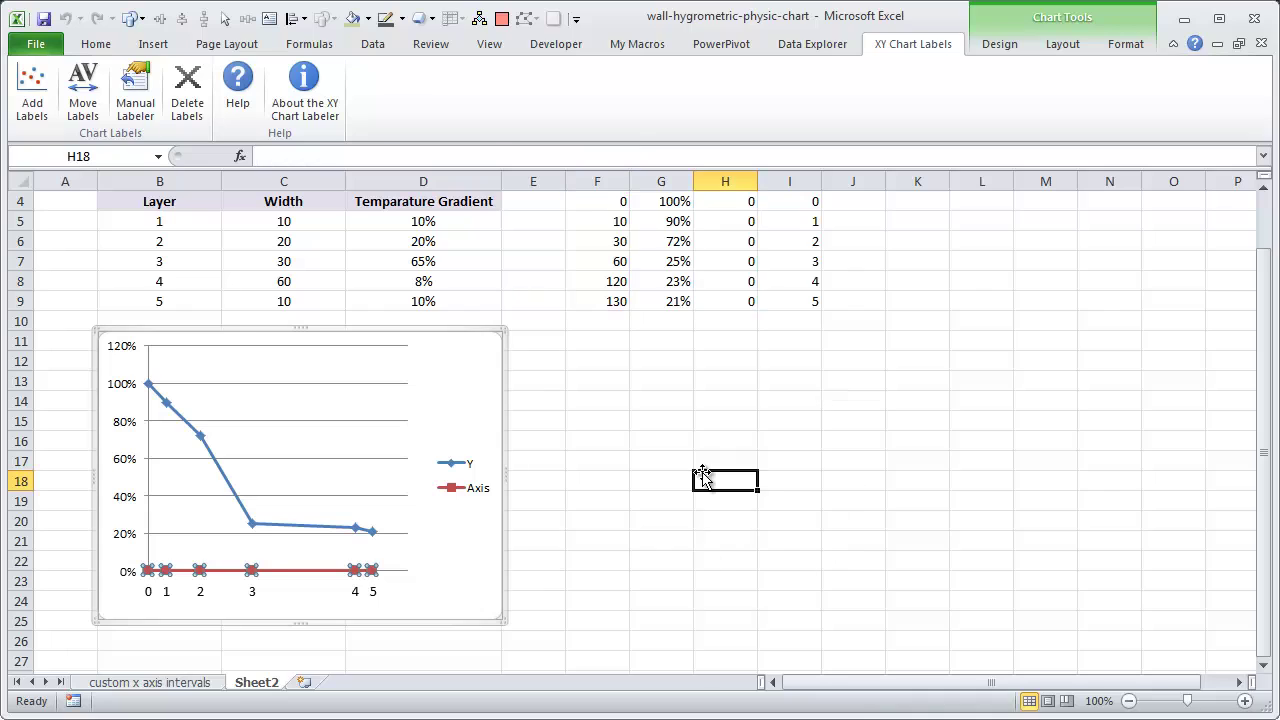
Link the first data label of the Axis series to cell I4 on Sheet2
{"action": "left_click", "coordinate": [150, 594]}
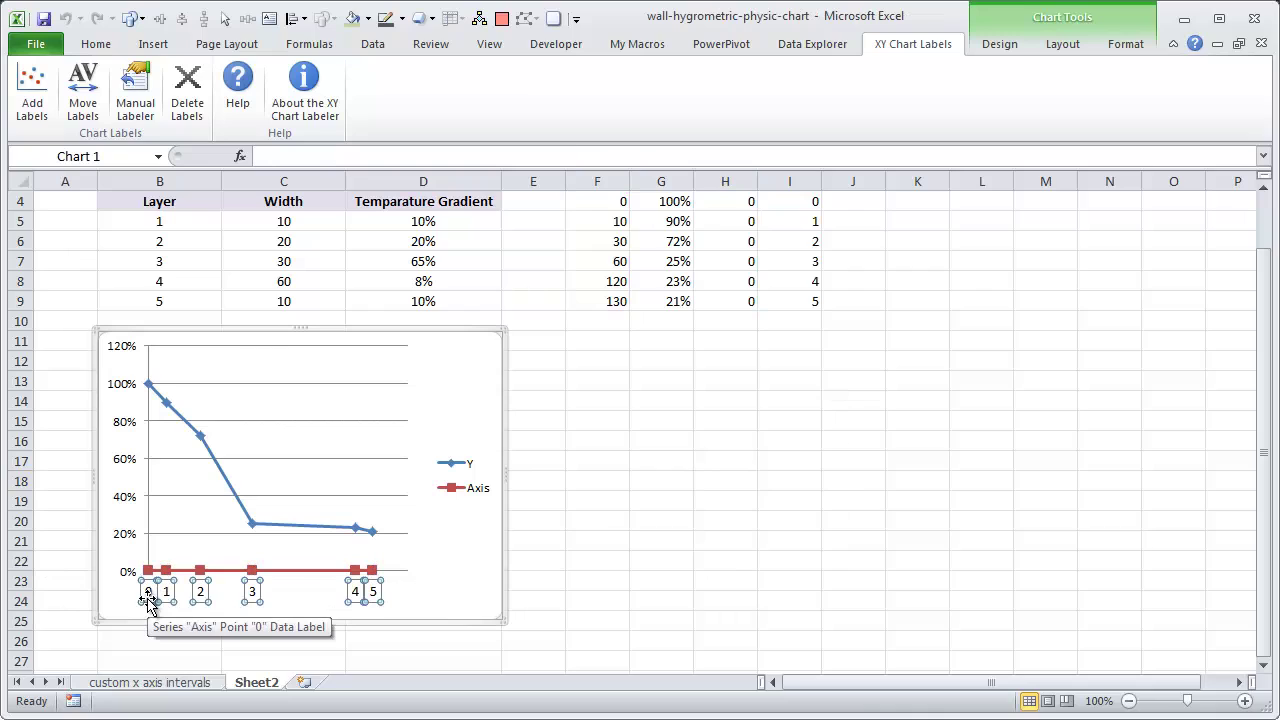
{"action": "left_click", "coordinate": [148, 591]}
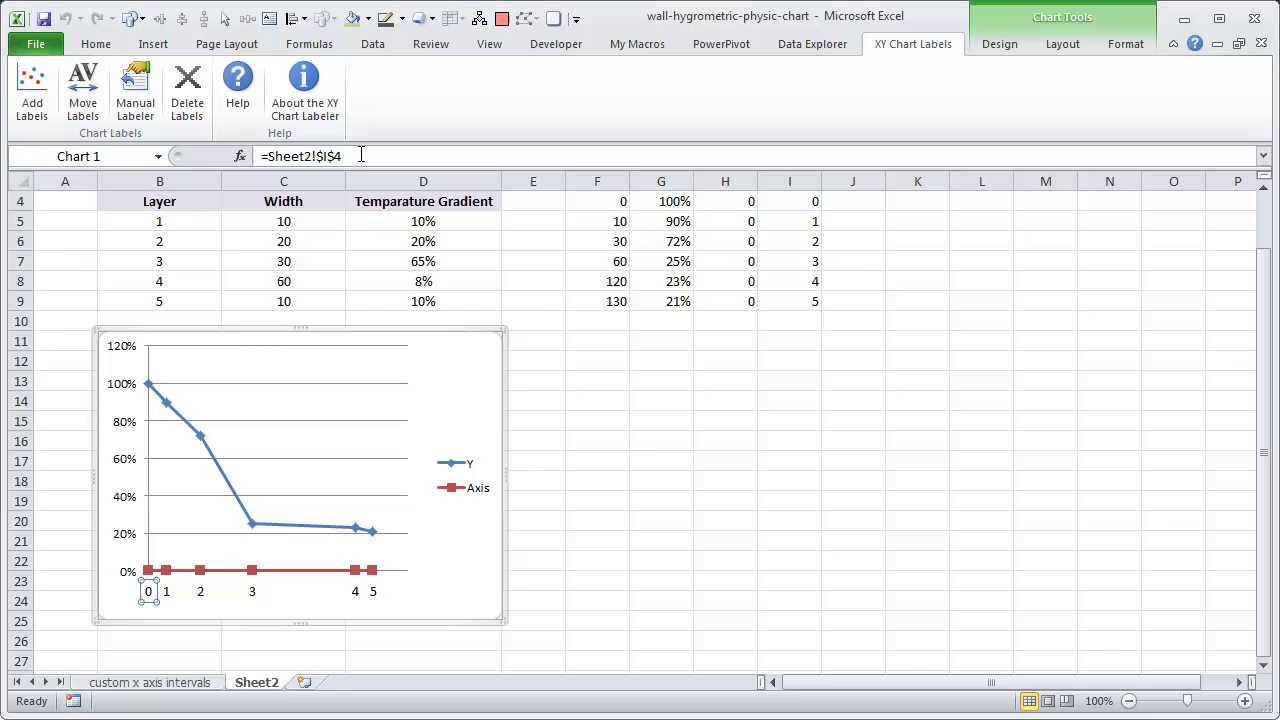
{"action": "left_click_drag", "start_coordinate": [361, 156], "coordinate": [256, 150]}
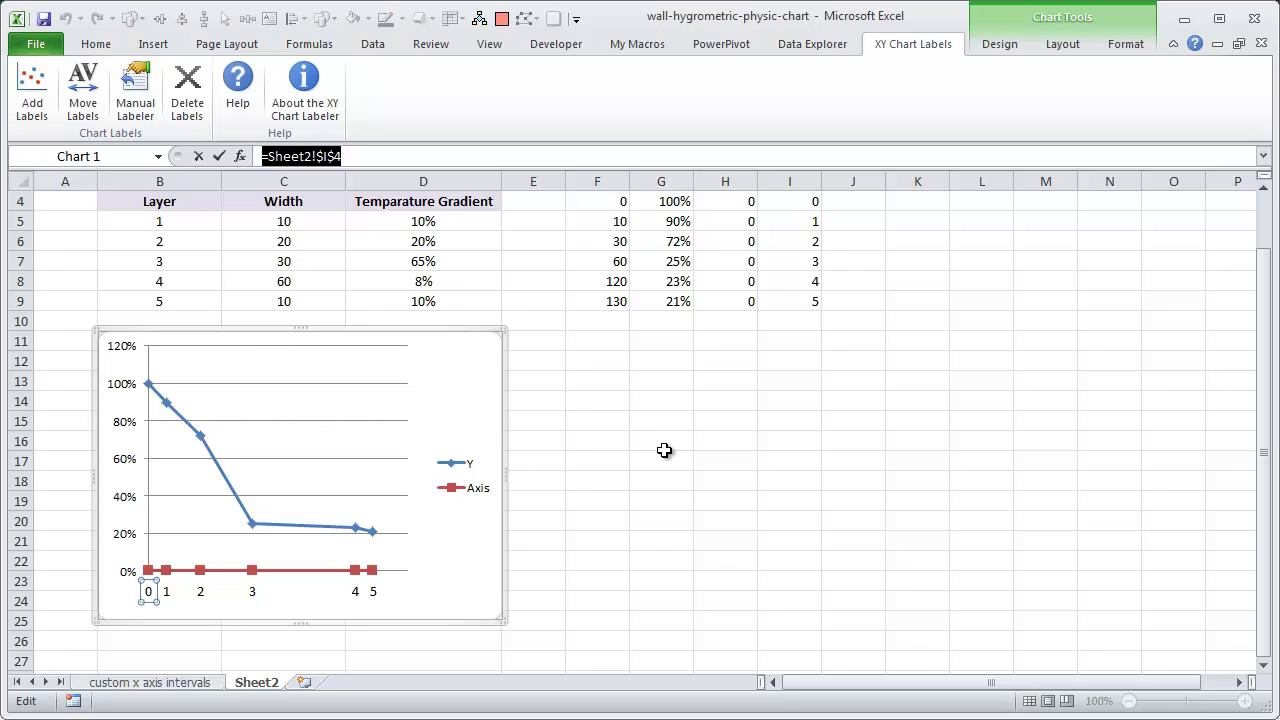
{"action": "type", "text": "="}
{"action": "left_click", "coordinate": [800, 201]}
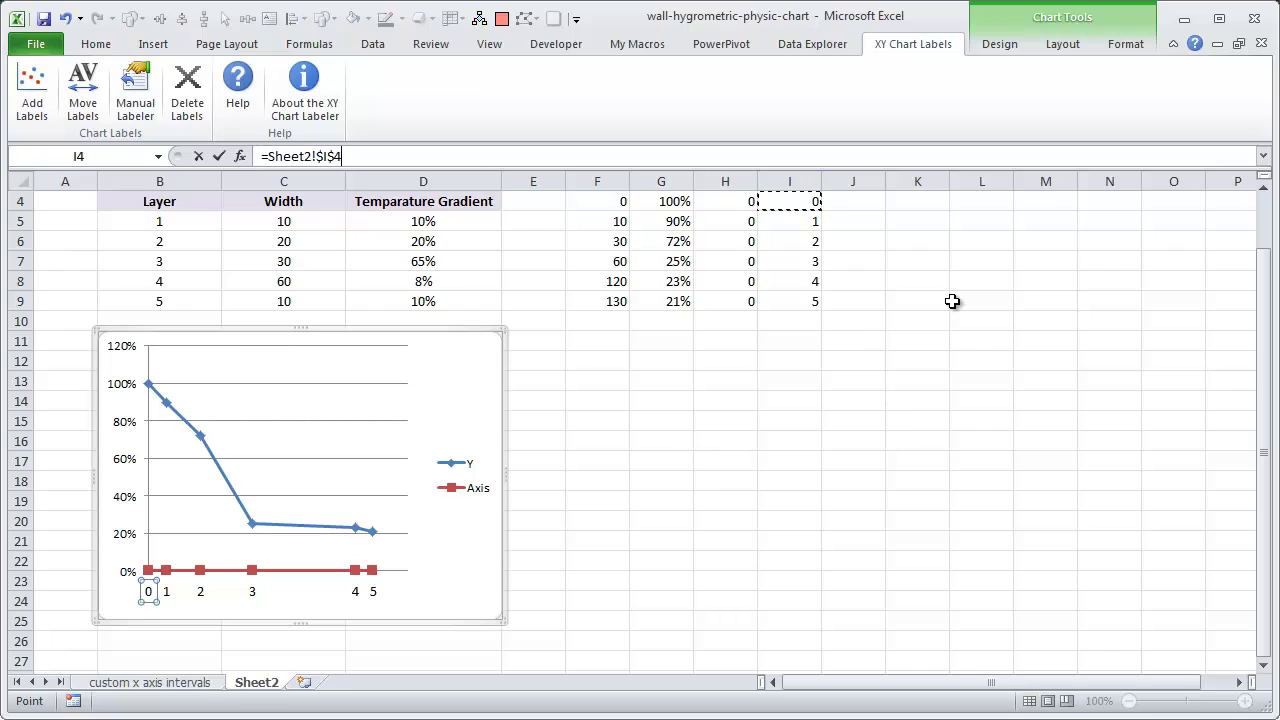
{"action": "key", "text": "Return"}
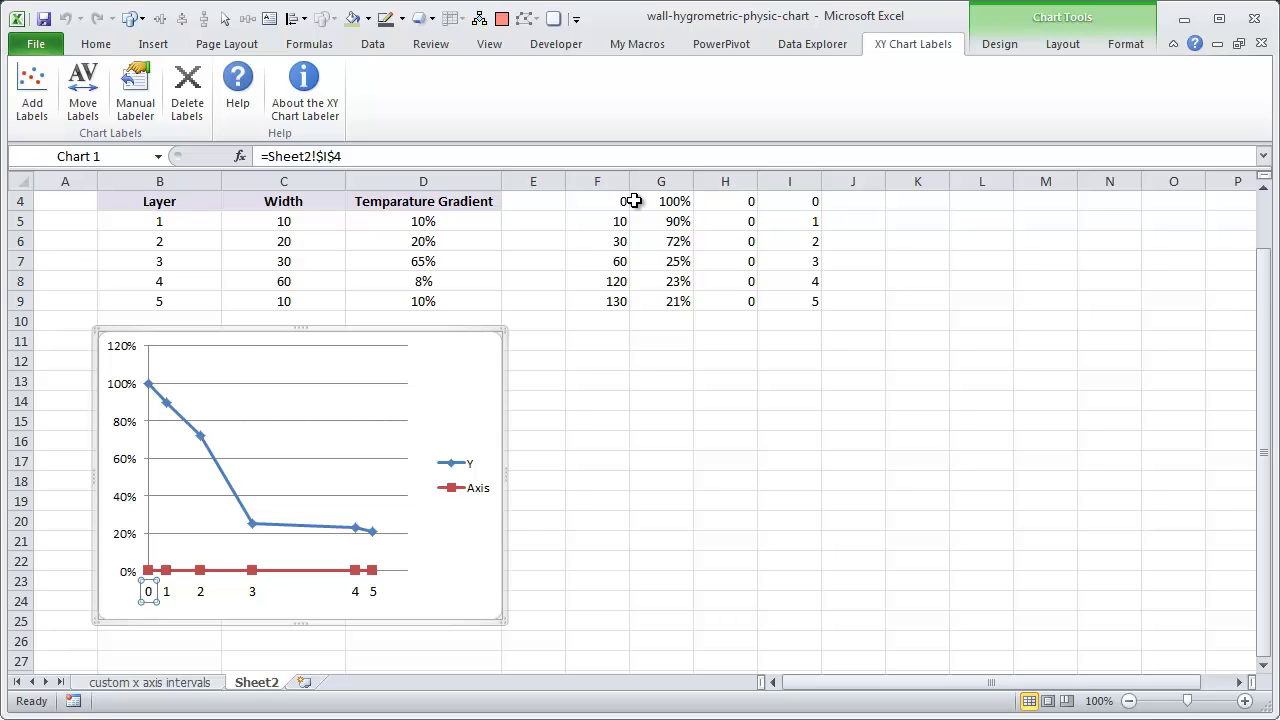
{"action": "left_click", "coordinate": [590, 544]}
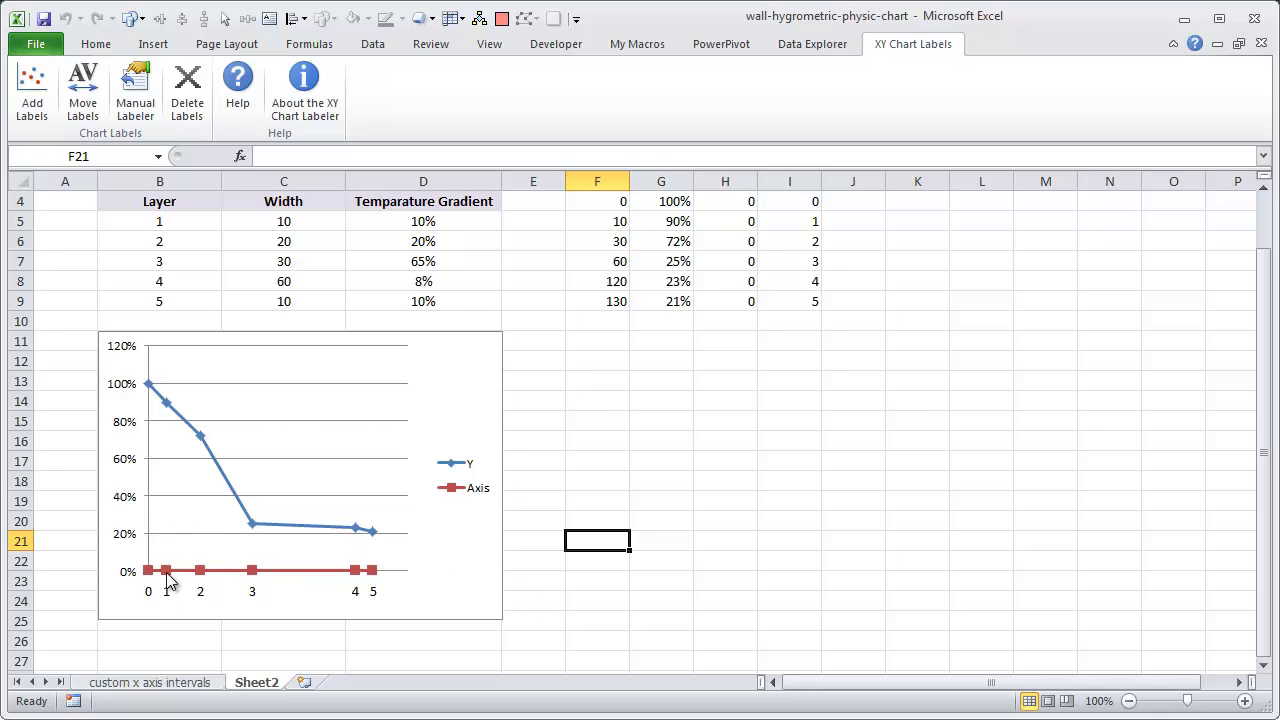
Add standard-error error bars to the Axis series and delete its horizontal error bars
{"action": "mouse_move", "coordinate": [167, 580]}
{"action": "right_click", "coordinate": [212, 572]}
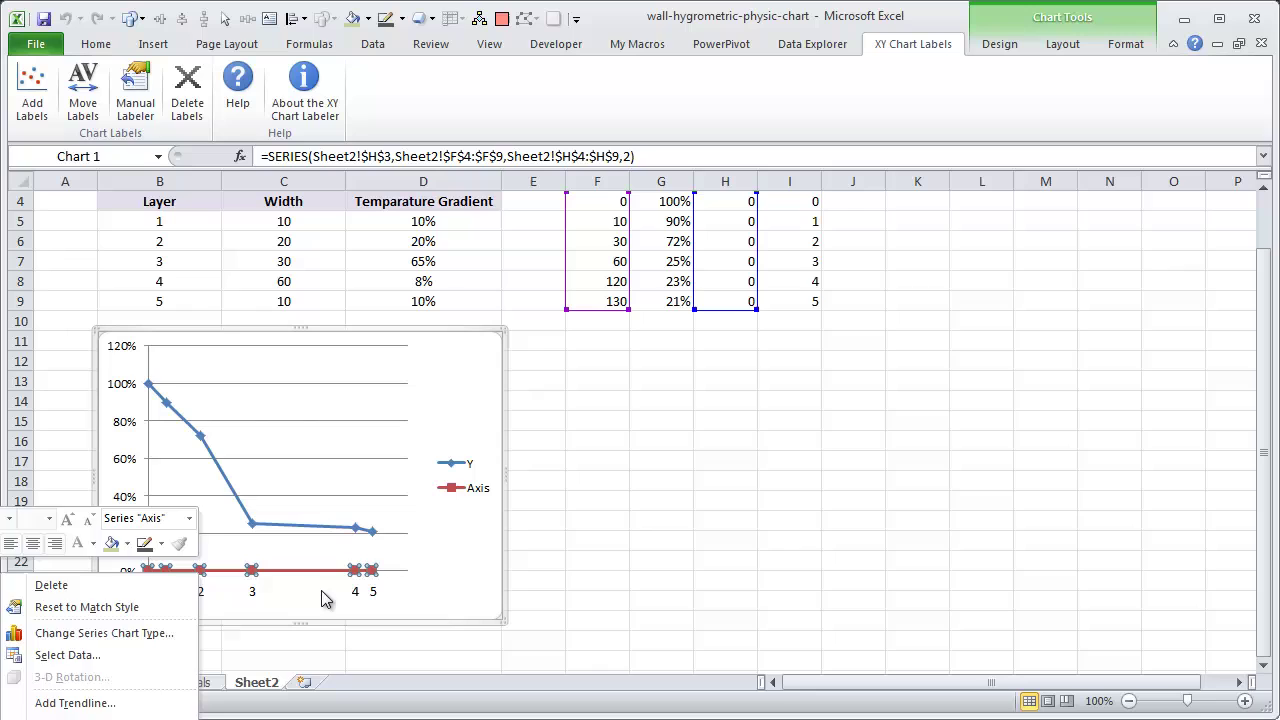
{"action": "key", "text": "Escape"}
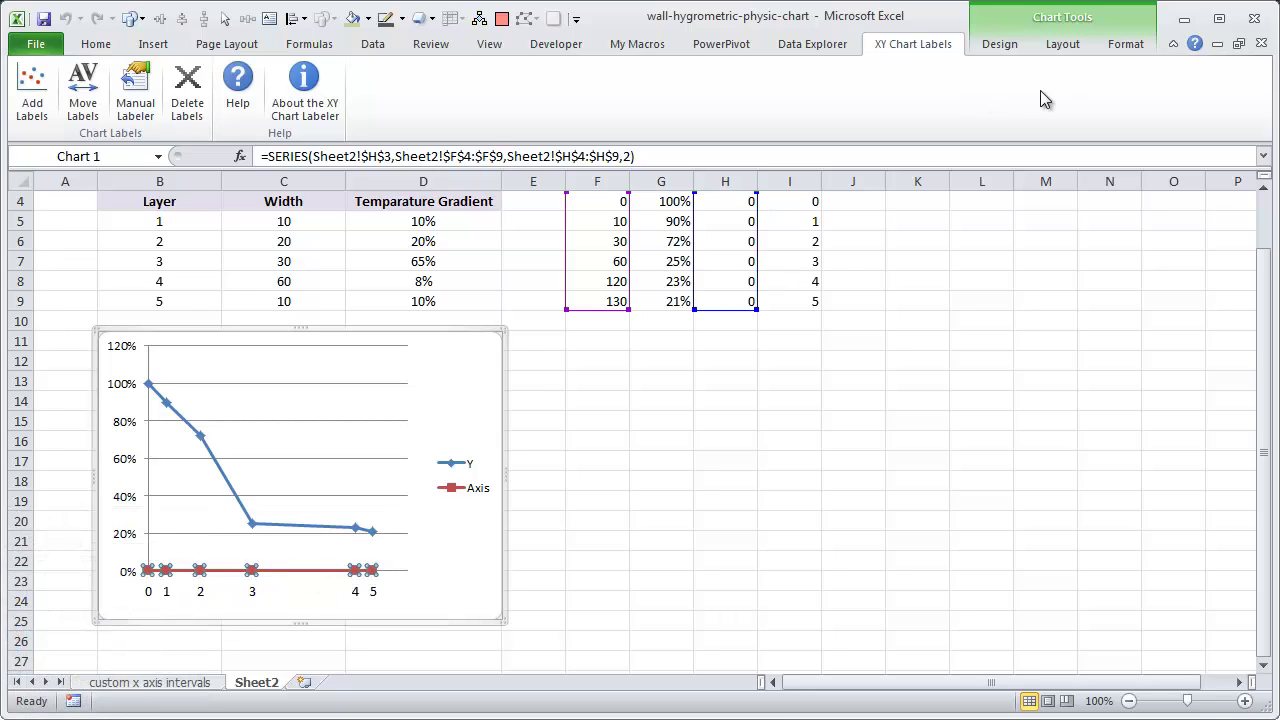
{"action": "left_click", "coordinate": [1134, 44]}
{"action": "left_click", "coordinate": [1072, 46]}
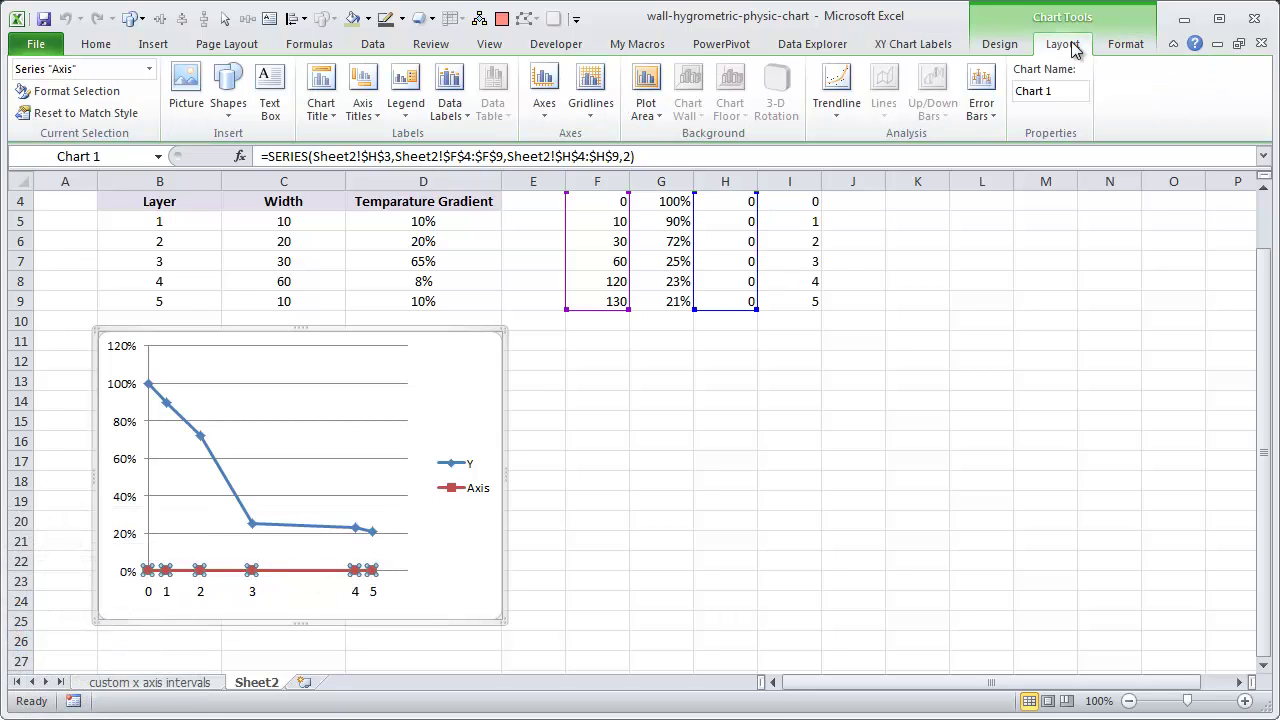
{"action": "left_click", "coordinate": [979, 106]}
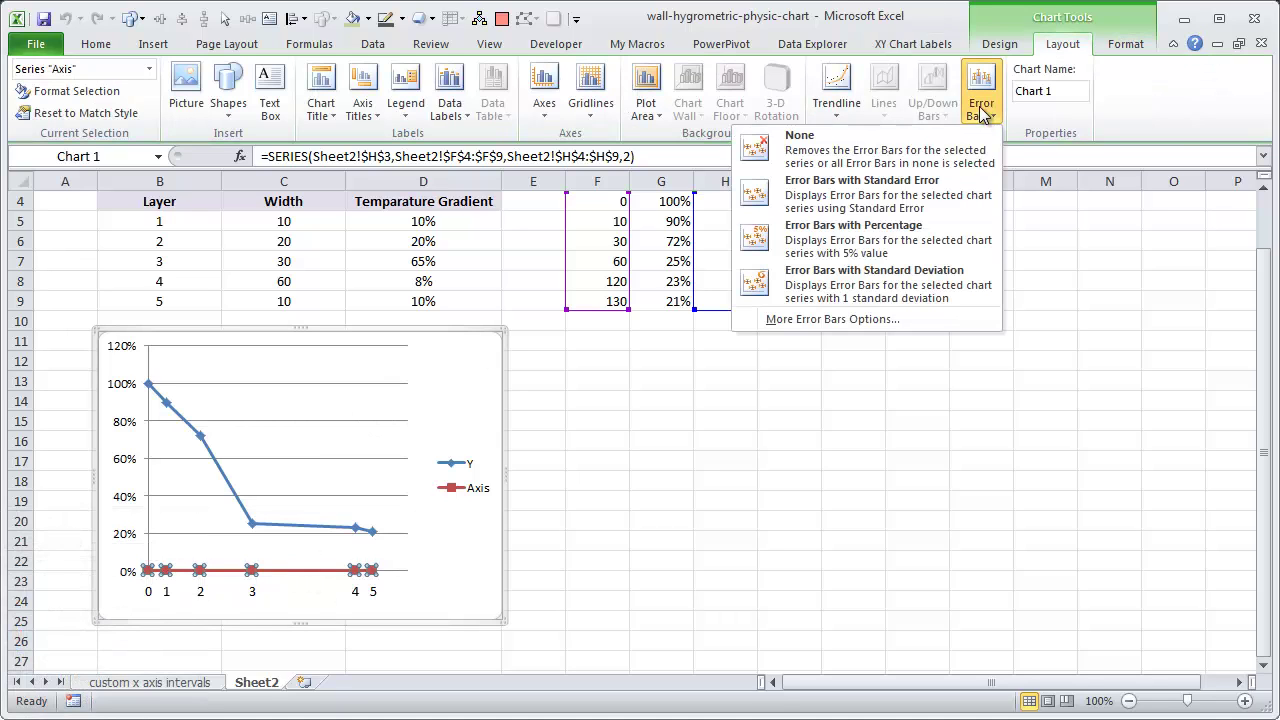
{"action": "left_click", "coordinate": [949, 183]}
{"action": "left_click", "coordinate": [676, 484]}
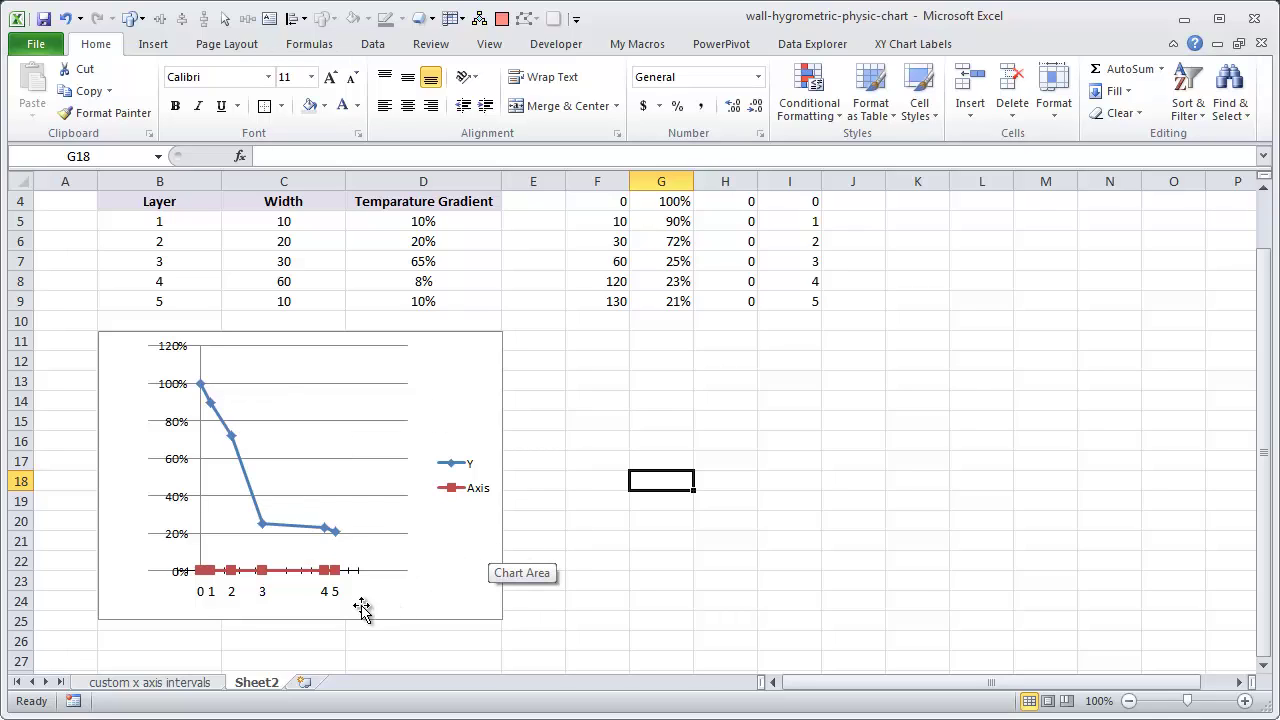
{"action": "left_click", "coordinate": [354, 570]}
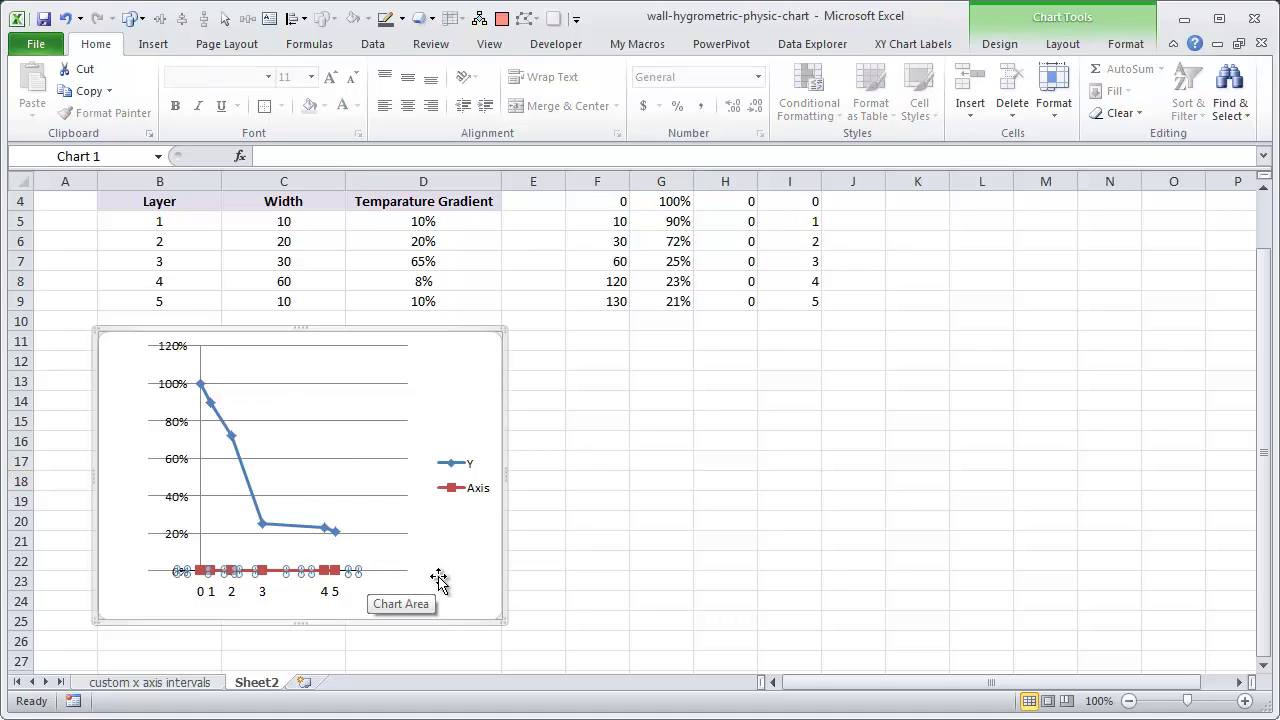
{"action": "key", "text": "Delete"}
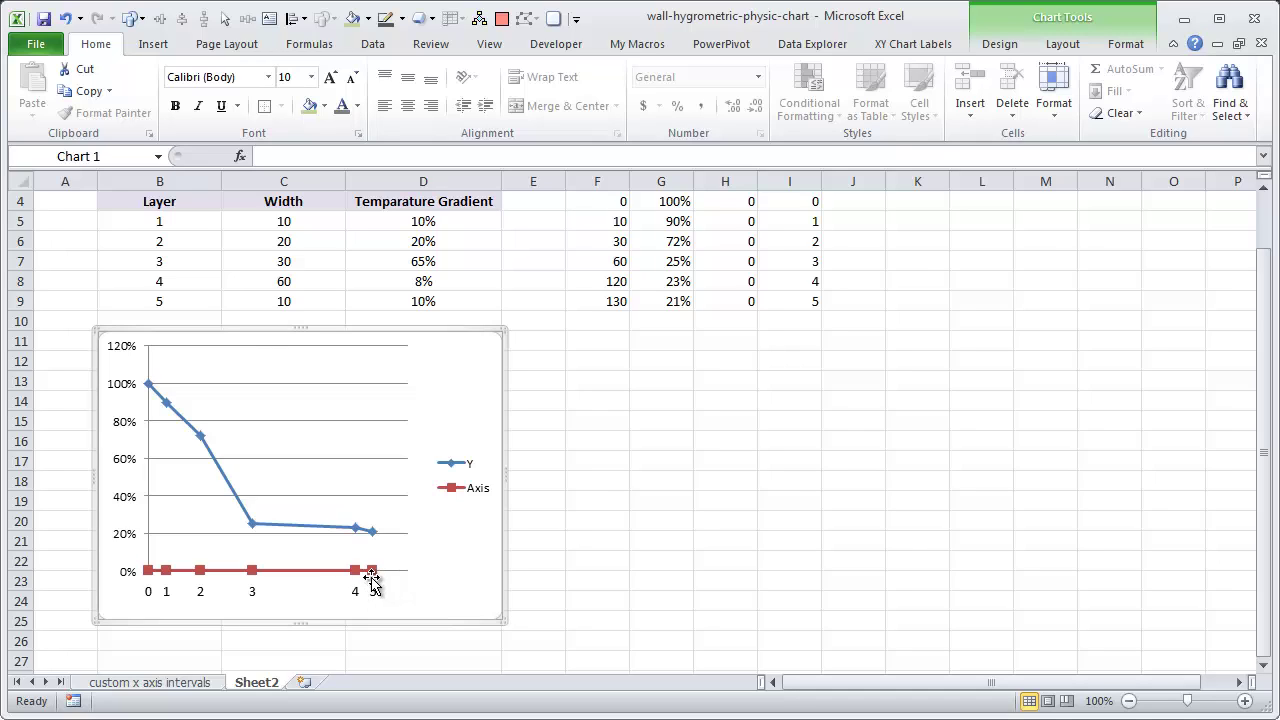
Format the Axis series' Y error bars with direction Plus, end style No Cap and a fixed value of 1
{"action": "left_click", "coordinate": [1003, 44]}
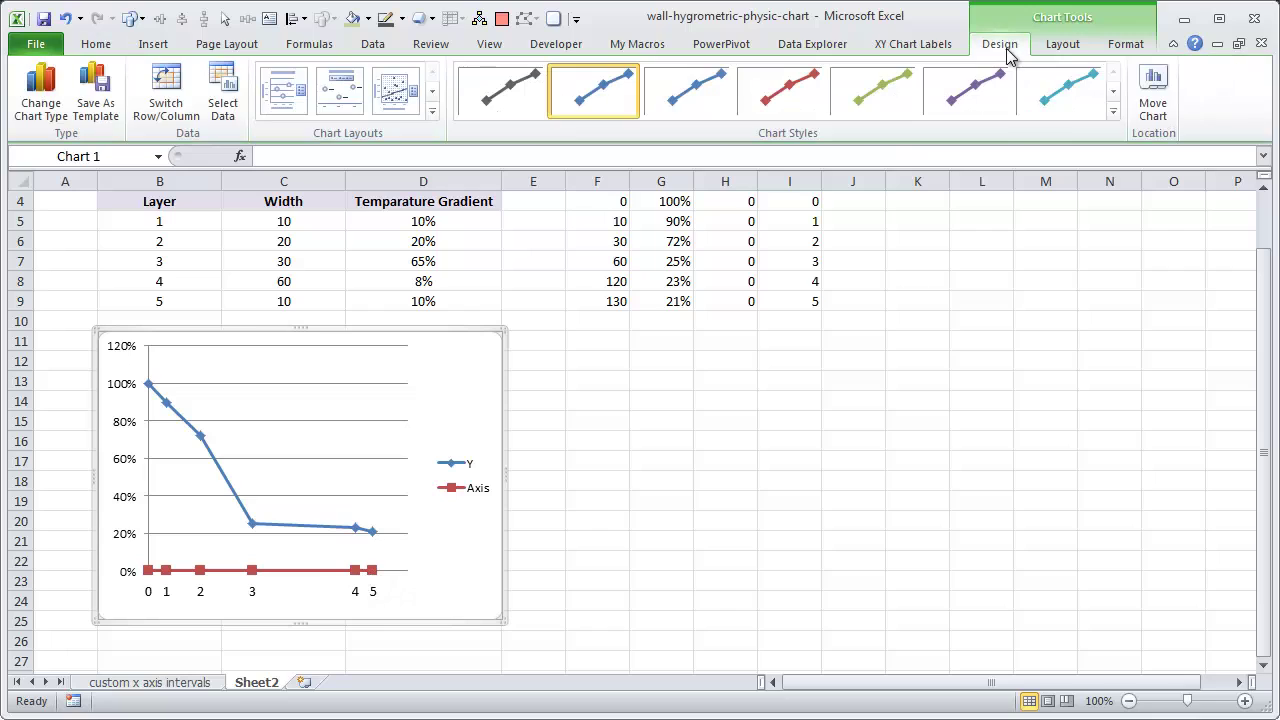
{"action": "left_click", "coordinate": [1060, 48]}
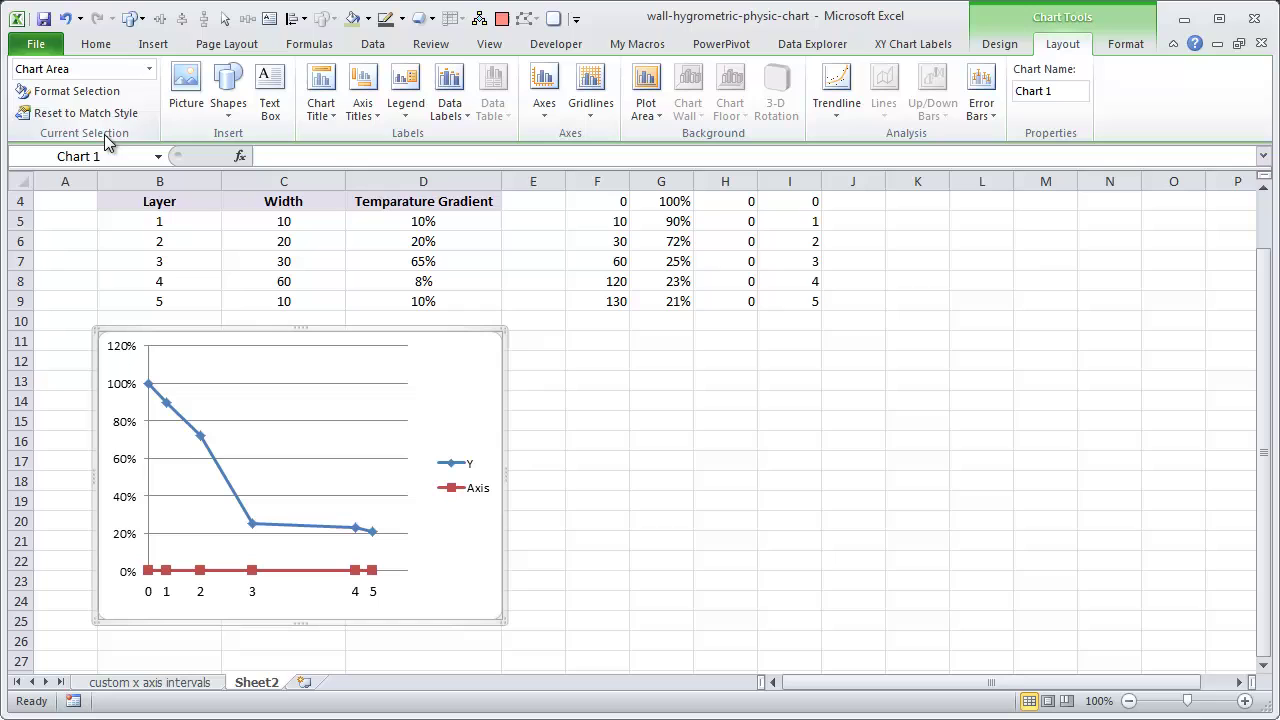
{"action": "left_click", "coordinate": [148, 70]}
{"action": "left_click", "coordinate": [148, 70]}
{"action": "left_click", "coordinate": [252, 69]}
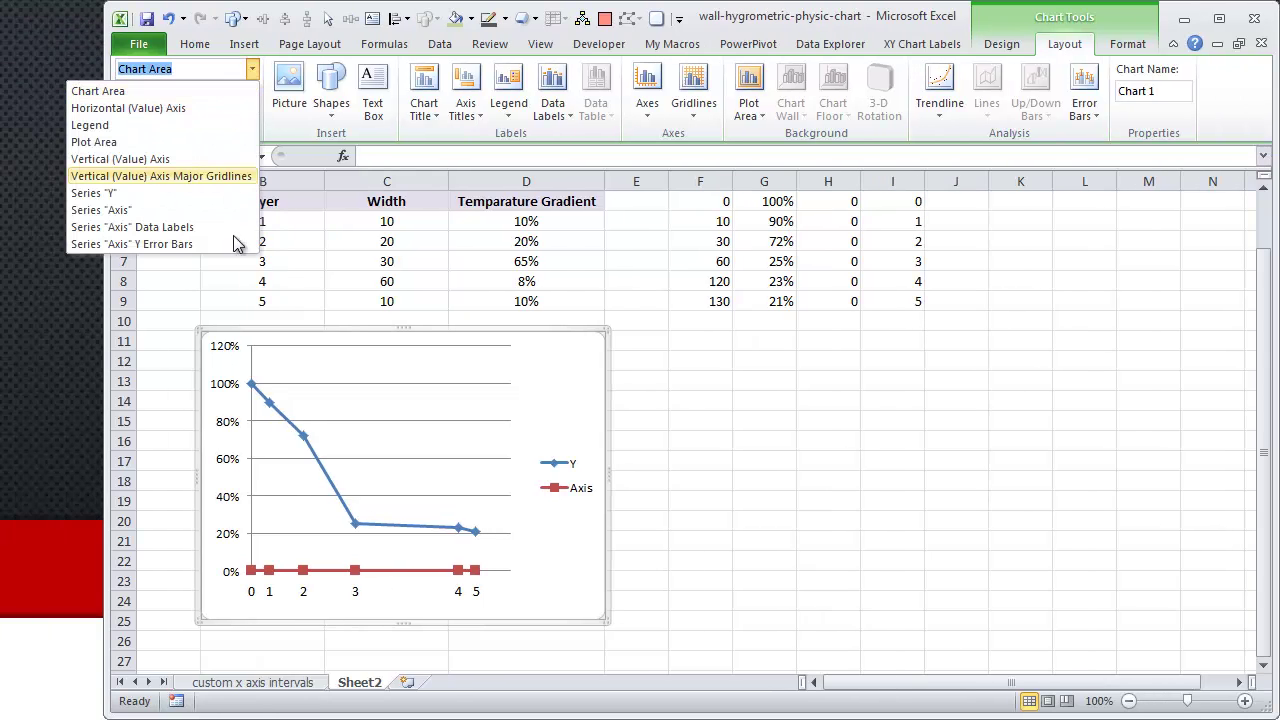
{"action": "left_click", "coordinate": [218, 246]}
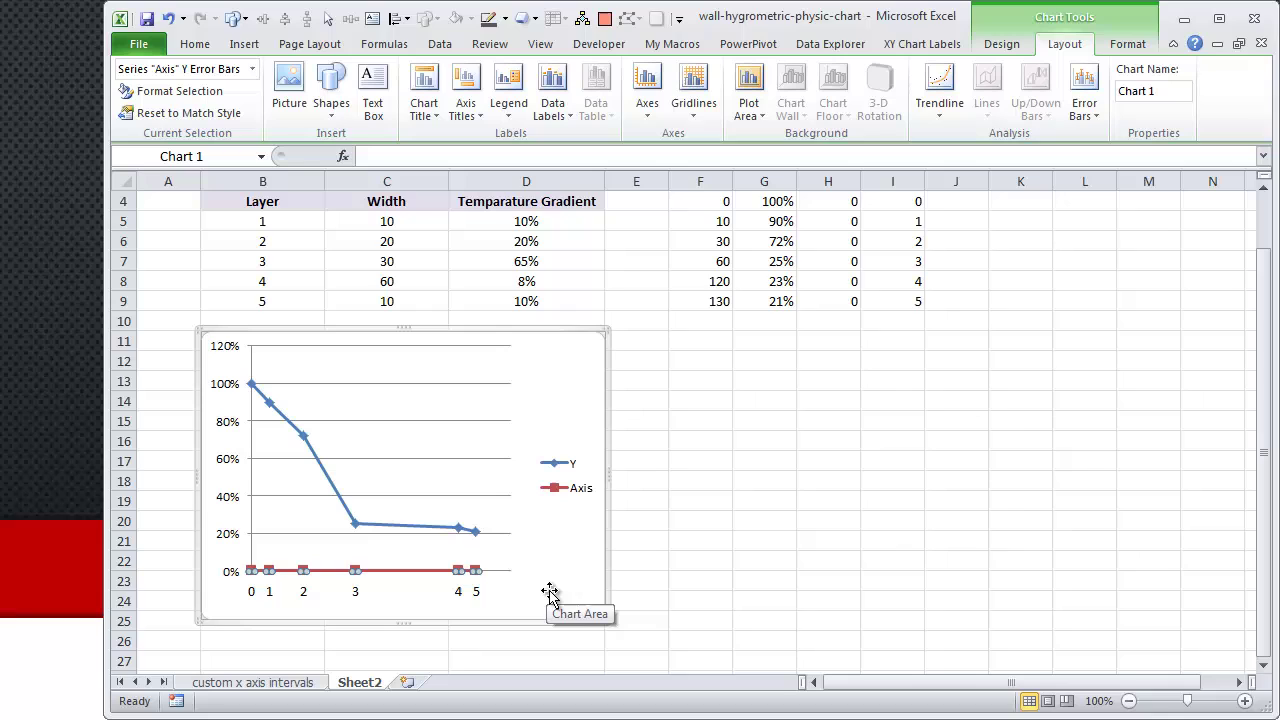
{"action": "key", "text": "ctrl+1"}
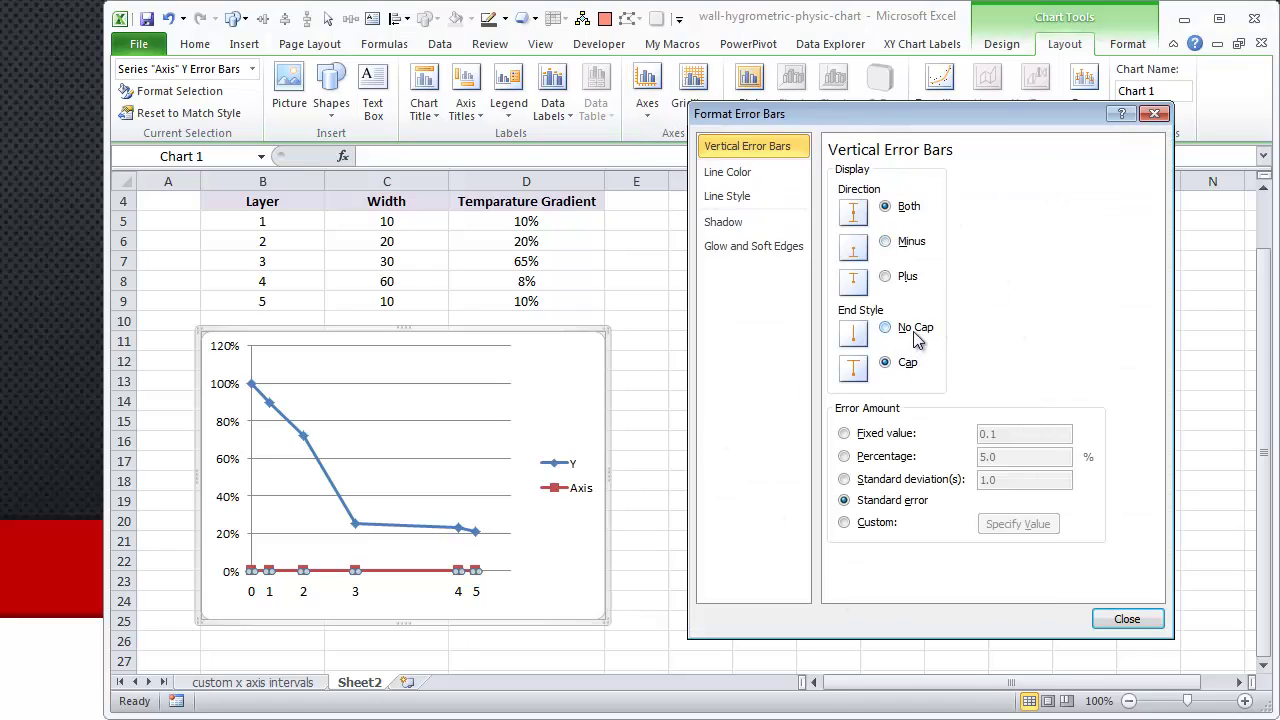
{"action": "left_click", "coordinate": [911, 337]}
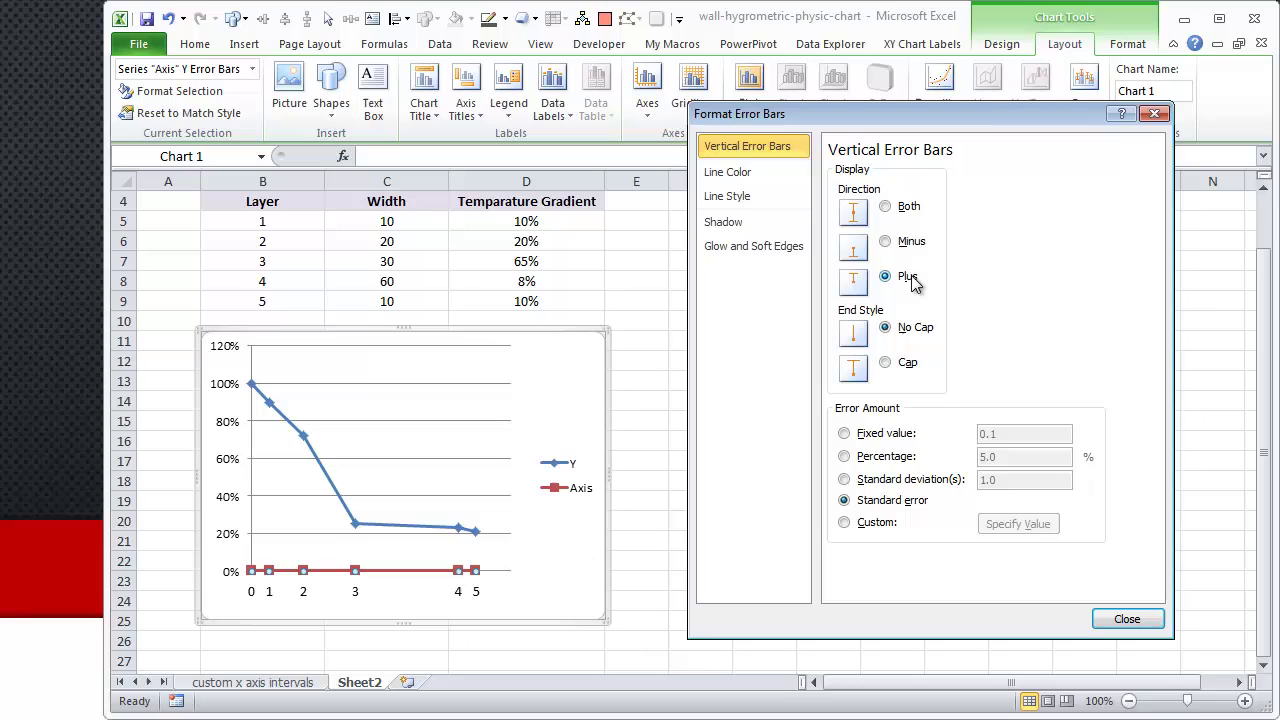
{"action": "left_click", "coordinate": [886, 433]}
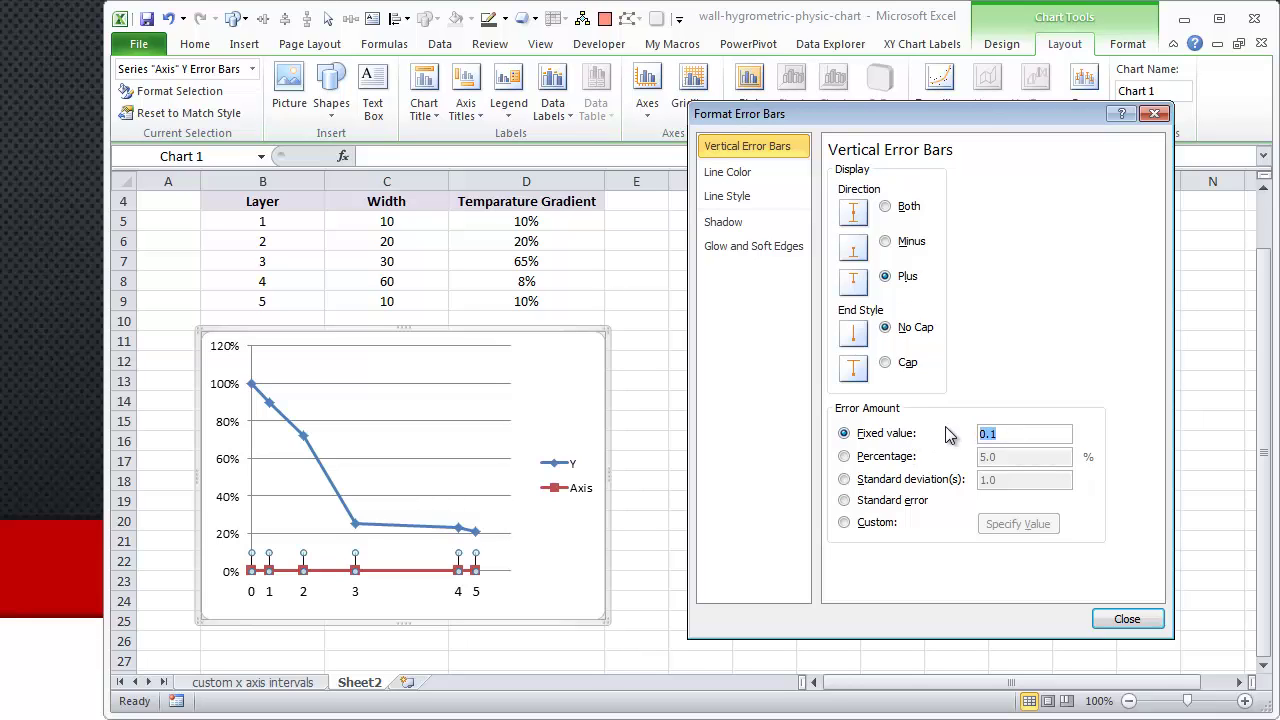
{"action": "type", "text": "1"}
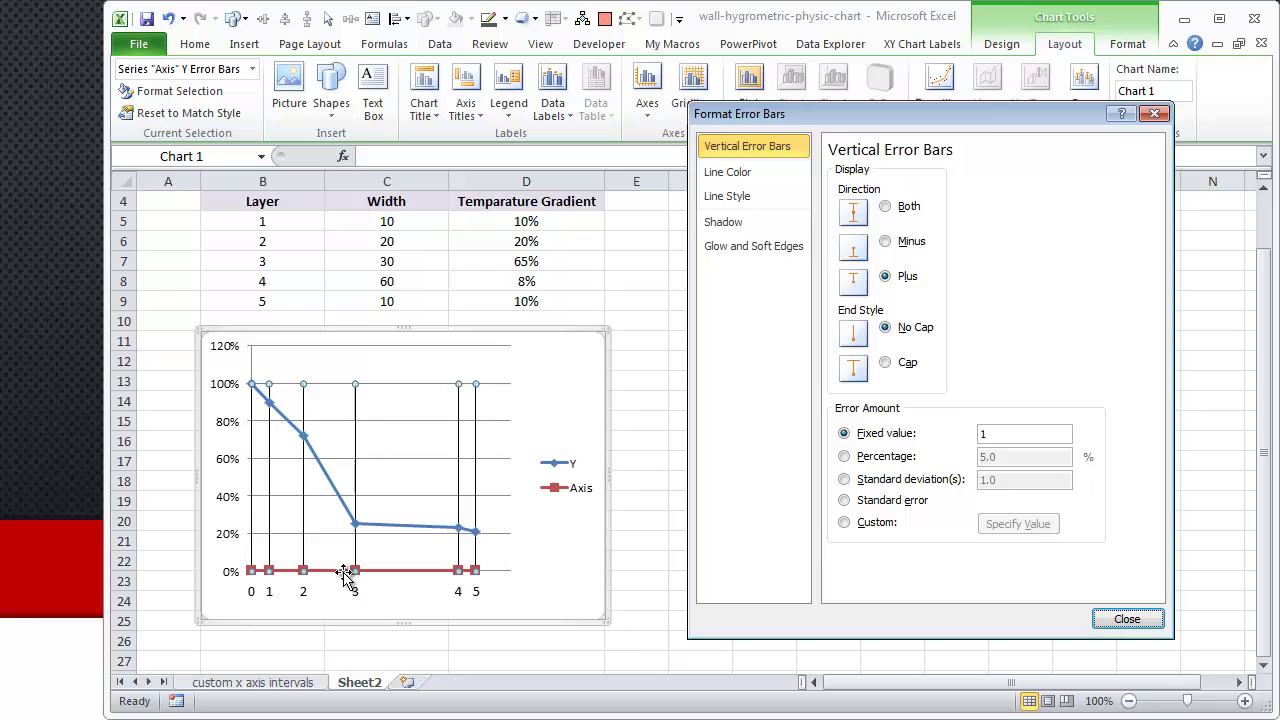
{"action": "left_click", "coordinate": [1127, 620]}
{"action": "left_click", "coordinate": [950, 540]}
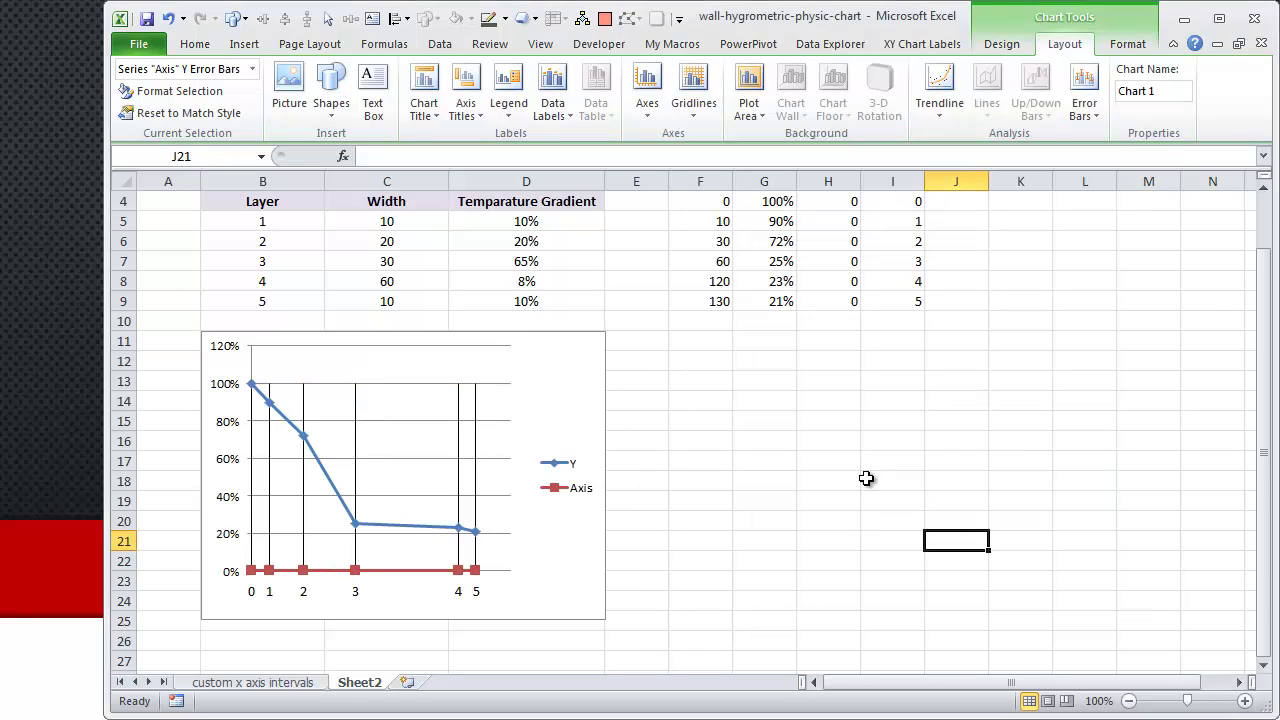
Widen the Excel window to fill the screen width again
{"action": "left_click", "coordinate": [114, 381]}
{"action": "left_click_drag", "start_coordinate": [104, 385], "coordinate": [8, 398]}
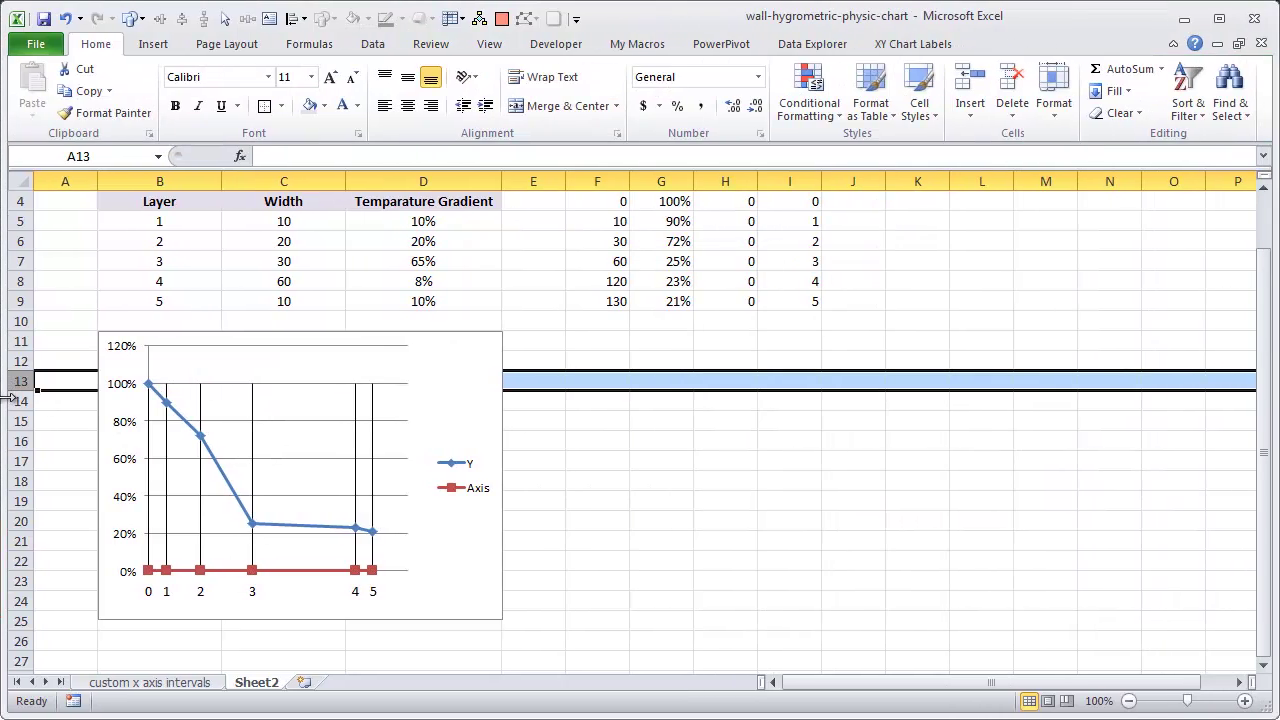
{"action": "left_click", "coordinate": [603, 476]}
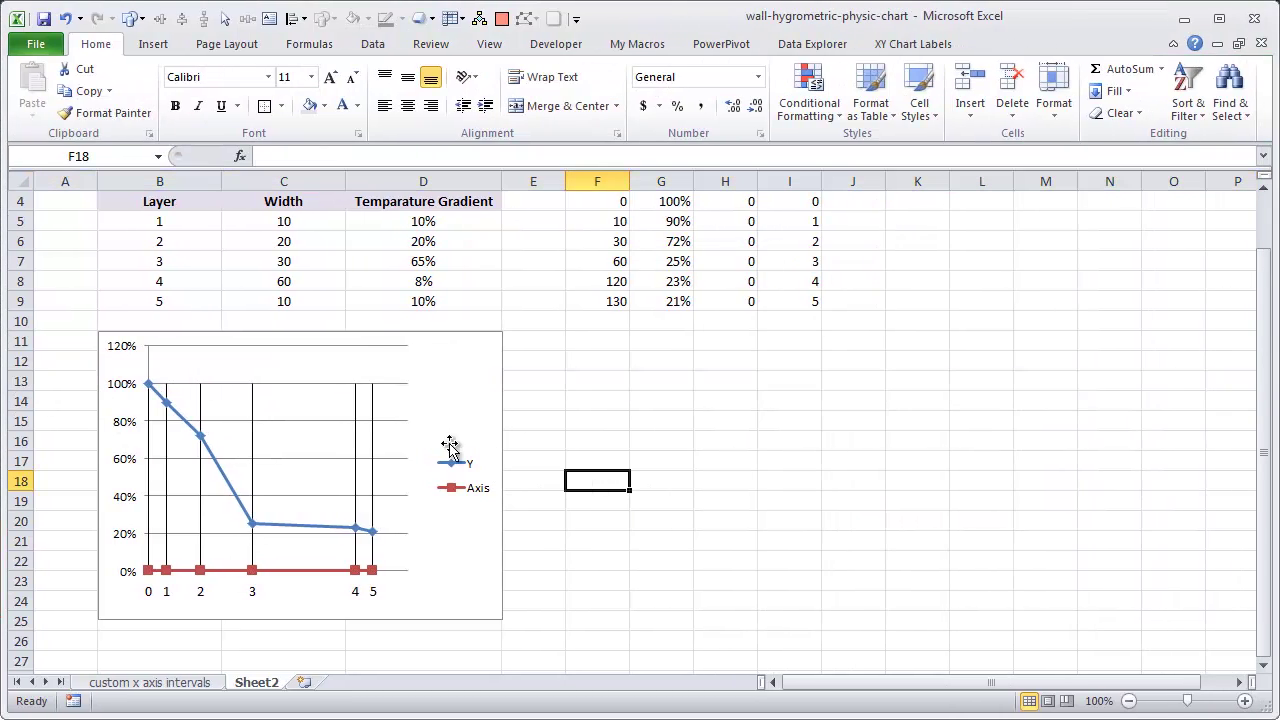
Delete the chart legend and widen the plot area to fill the freed space
{"action": "left_click", "coordinate": [458, 464]}
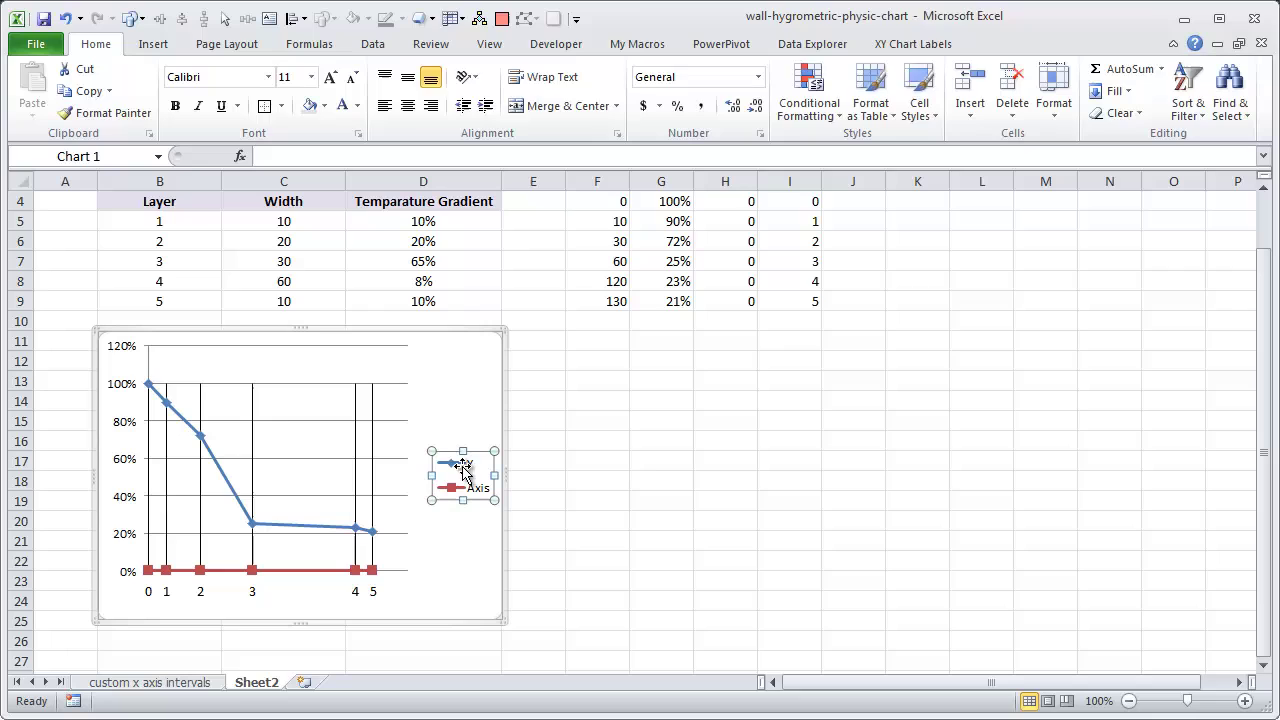
{"action": "key", "text": "Delete"}
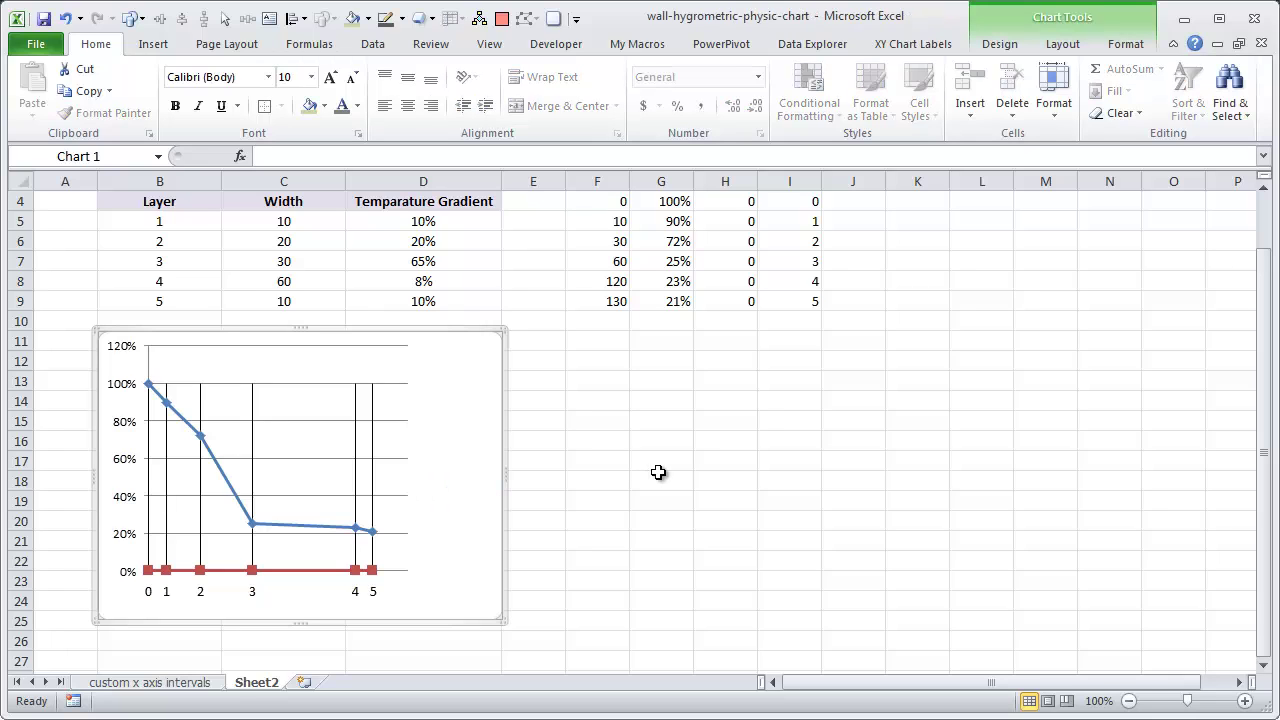
{"action": "left_click", "coordinate": [402, 453]}
{"action": "left_click_drag", "start_coordinate": [408, 456], "coordinate": [490, 460]}
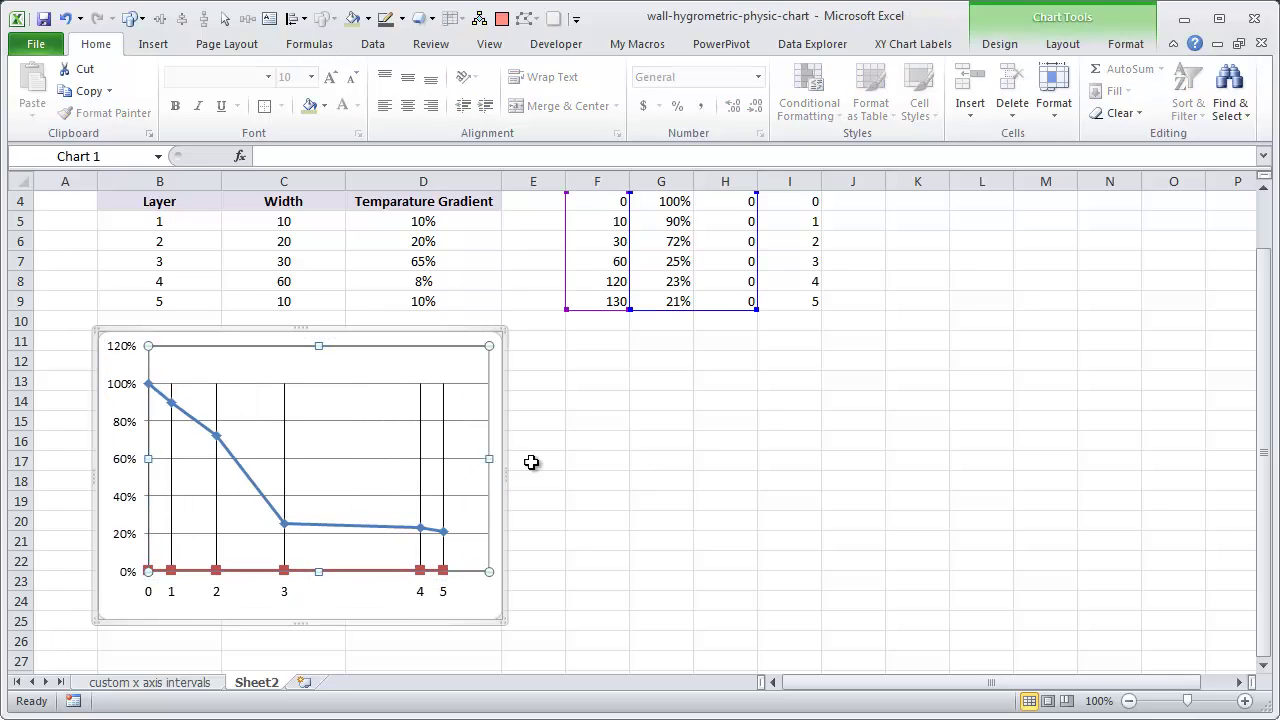
{"action": "left_click", "coordinate": [725, 480]}
Fix the vertical value axis minimum at 0.0 and its maximum at 1
{"action": "left_click", "coordinate": [338, 390]}
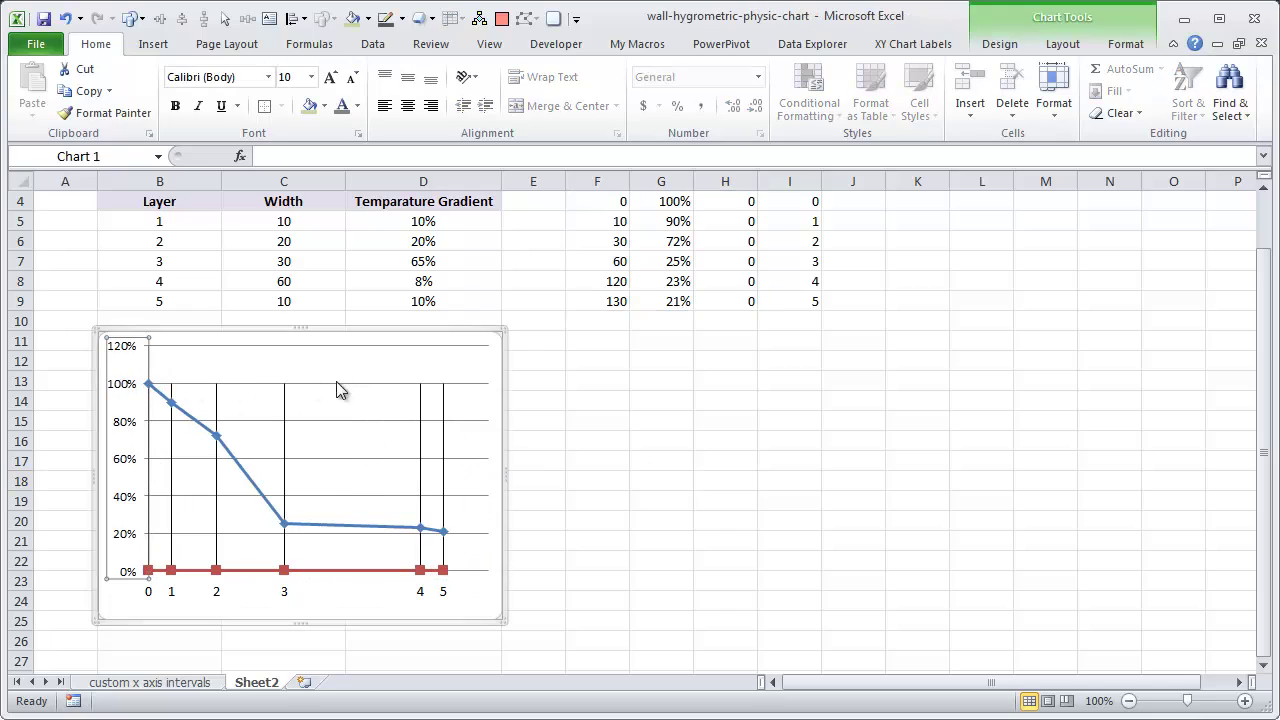
{"action": "double_click", "coordinate": [388, 390]}
{"action": "left_click", "coordinate": [952, 173]}
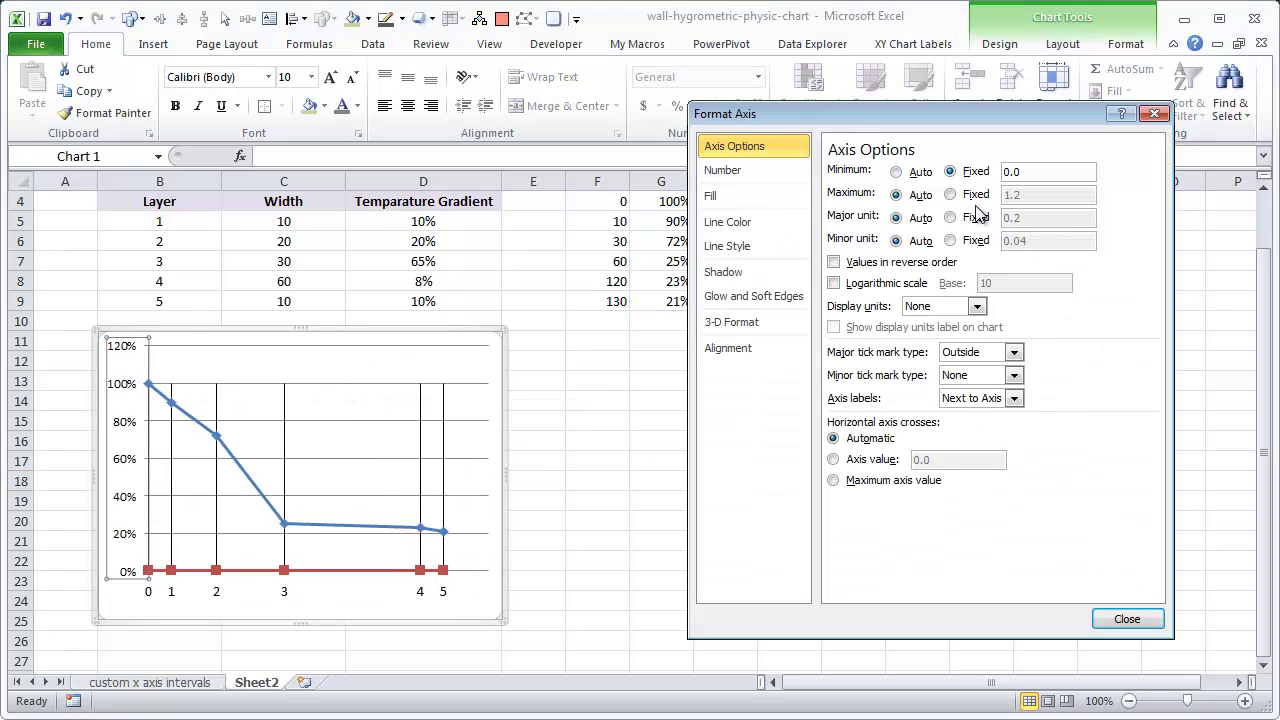
{"action": "left_click", "coordinate": [972, 195]}
{"action": "left_click", "coordinate": [978, 218]}
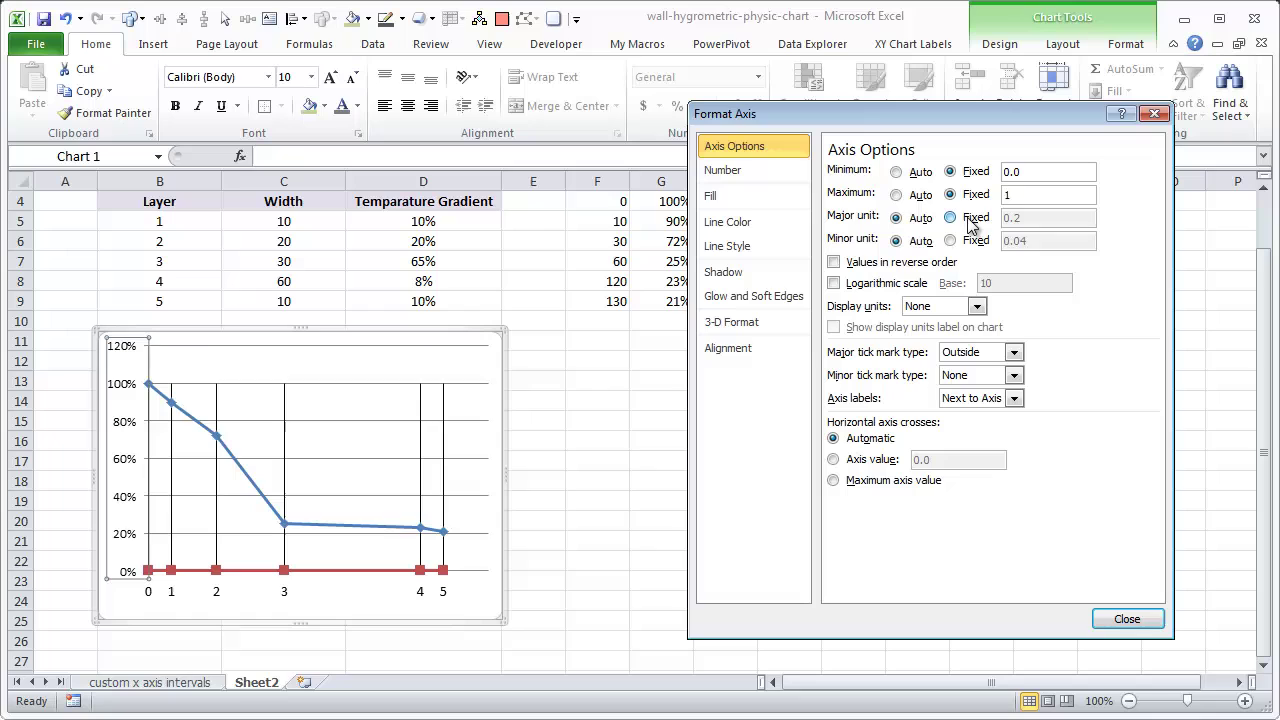
{"action": "left_click", "coordinate": [1127, 619]}
Give the vertical axis major gridlines a light grey outline
{"action": "left_click", "coordinate": [333, 484]}
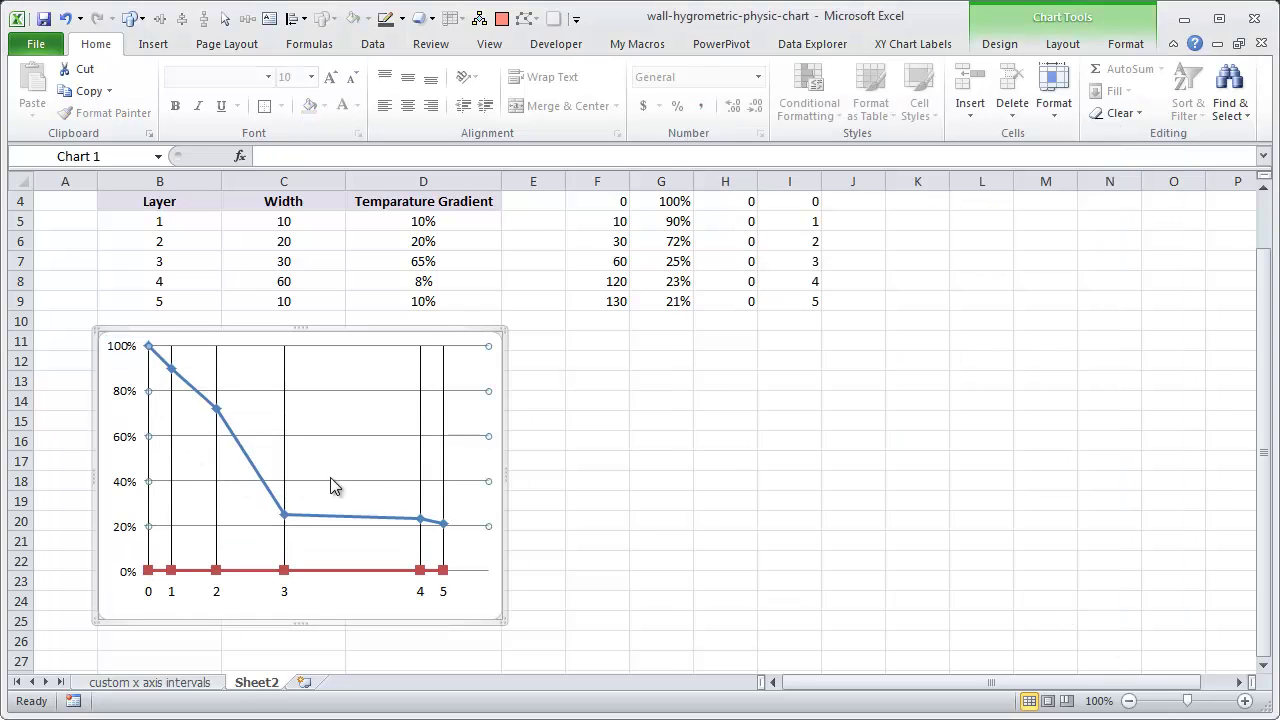
{"action": "left_click", "coordinate": [1125, 44]}
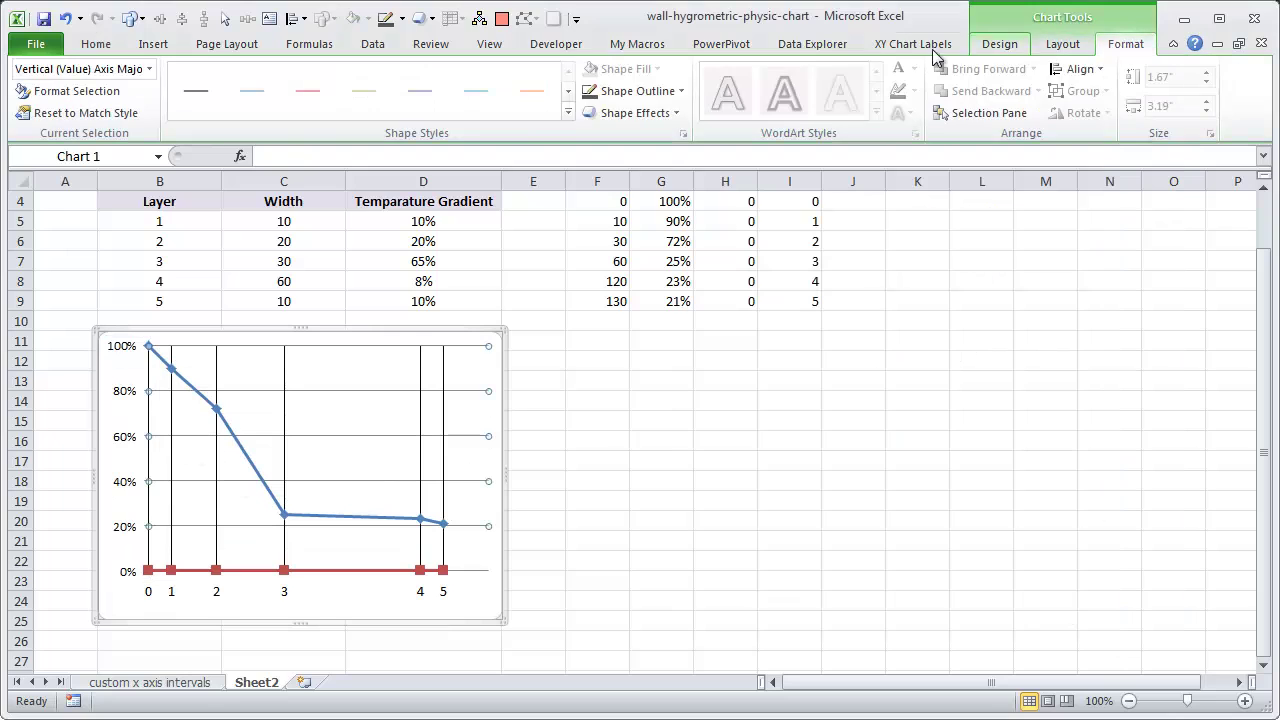
{"action": "left_click", "coordinate": [675, 91]}
{"action": "left_click", "coordinate": [531, 180]}
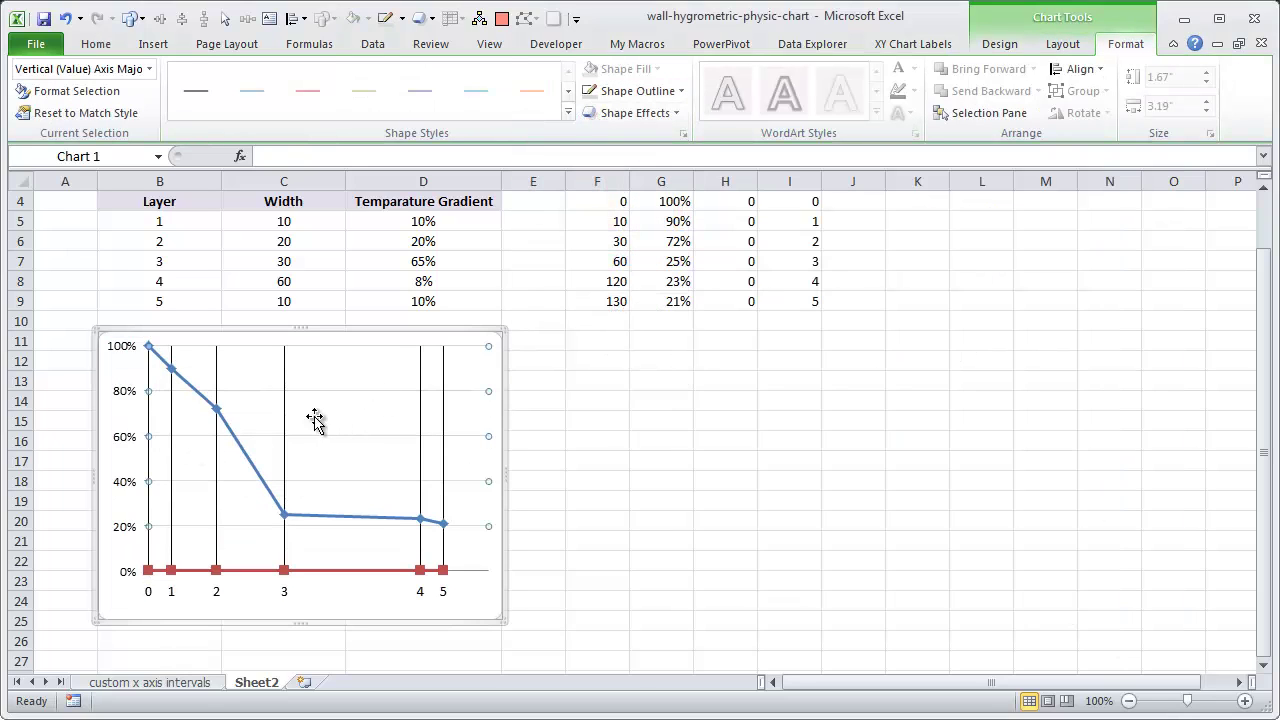
{"action": "left_click", "coordinate": [284, 401]}
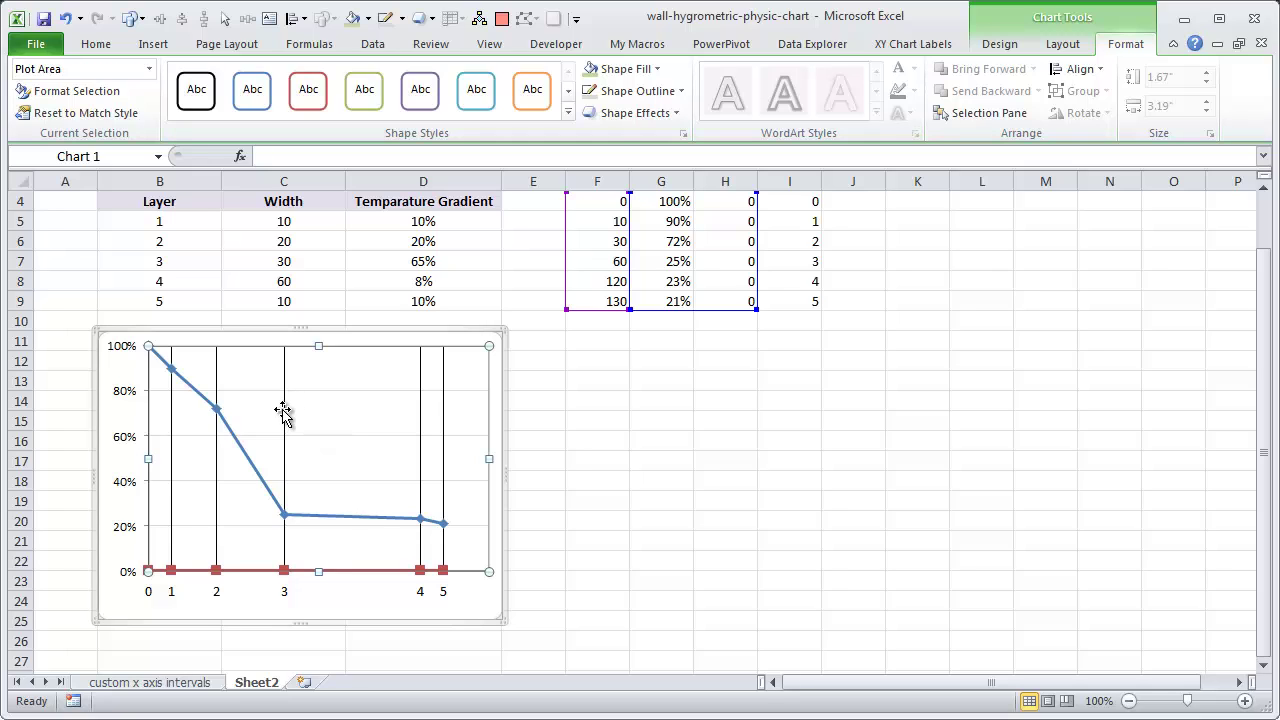
{"action": "left_click", "coordinate": [715, 562]}
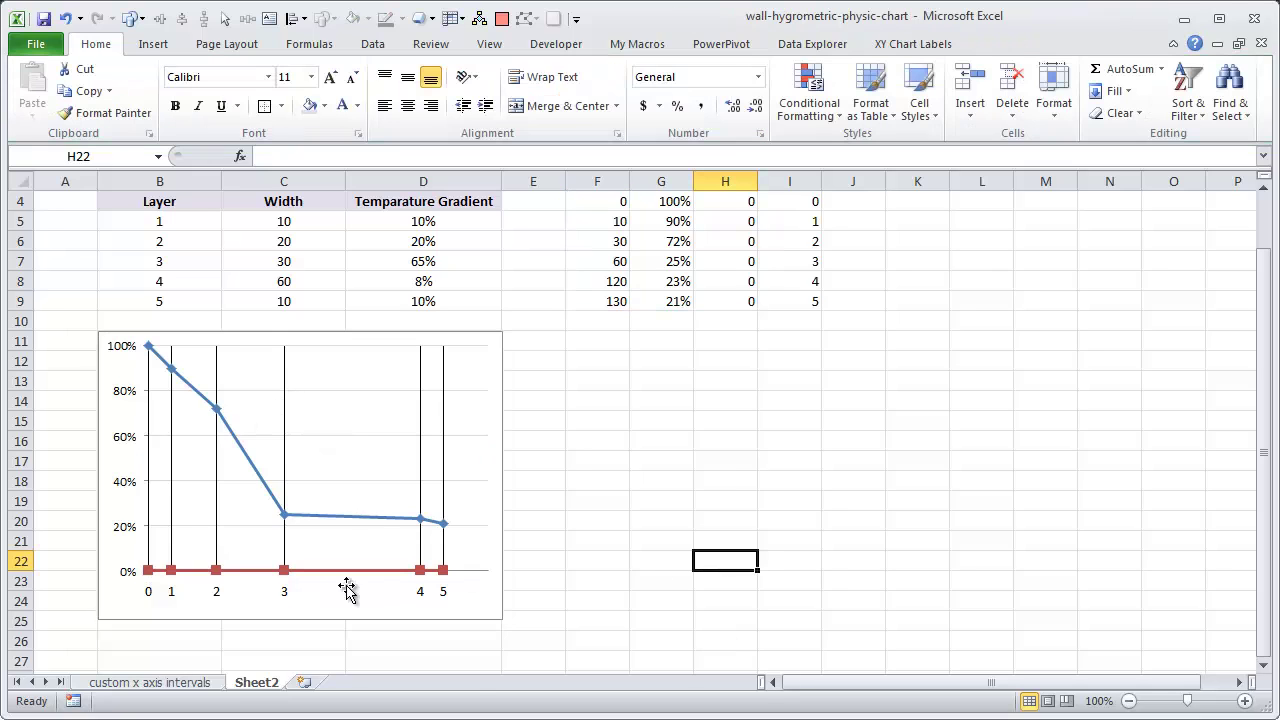
Give the Axis series' vertical error bars a dark grey outline in the Sheet2 chart
{"action": "left_click", "coordinate": [285, 547]}
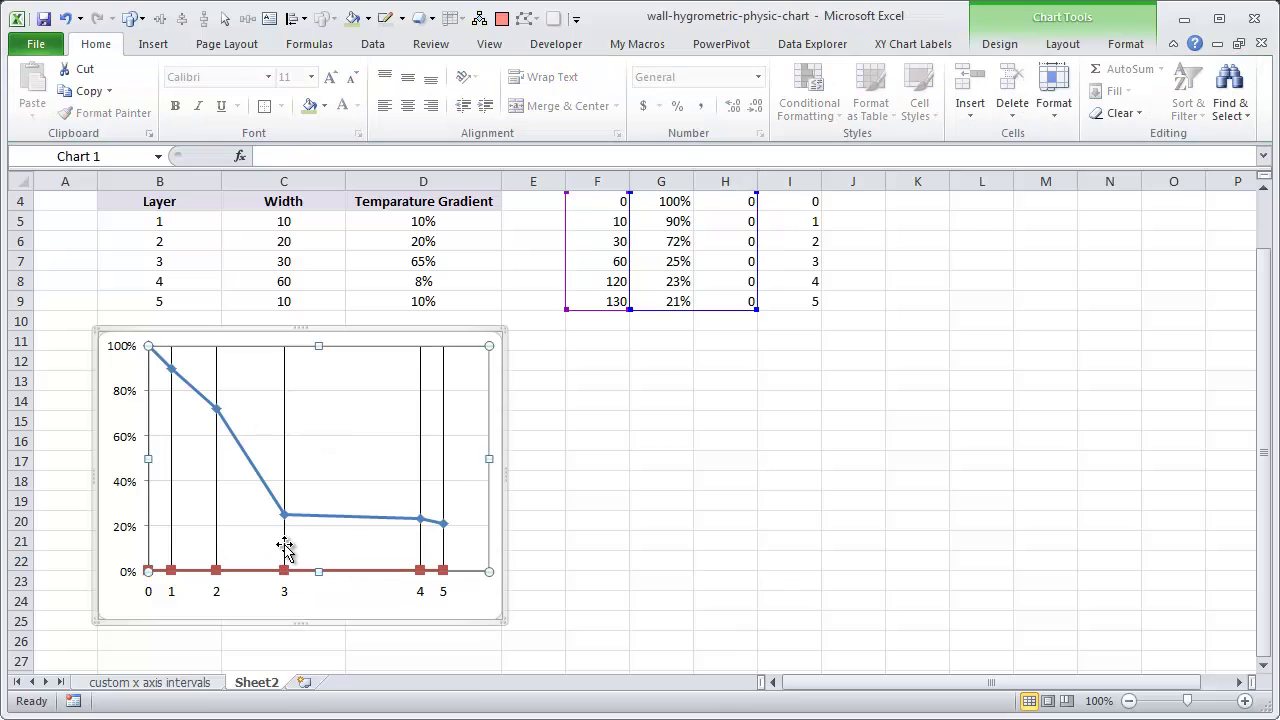
{"action": "left_click", "coordinate": [769, 404]}
{"action": "scroll", "coordinate": [755, 410], "scroll_direction": "down", "scroll_amount": 6}
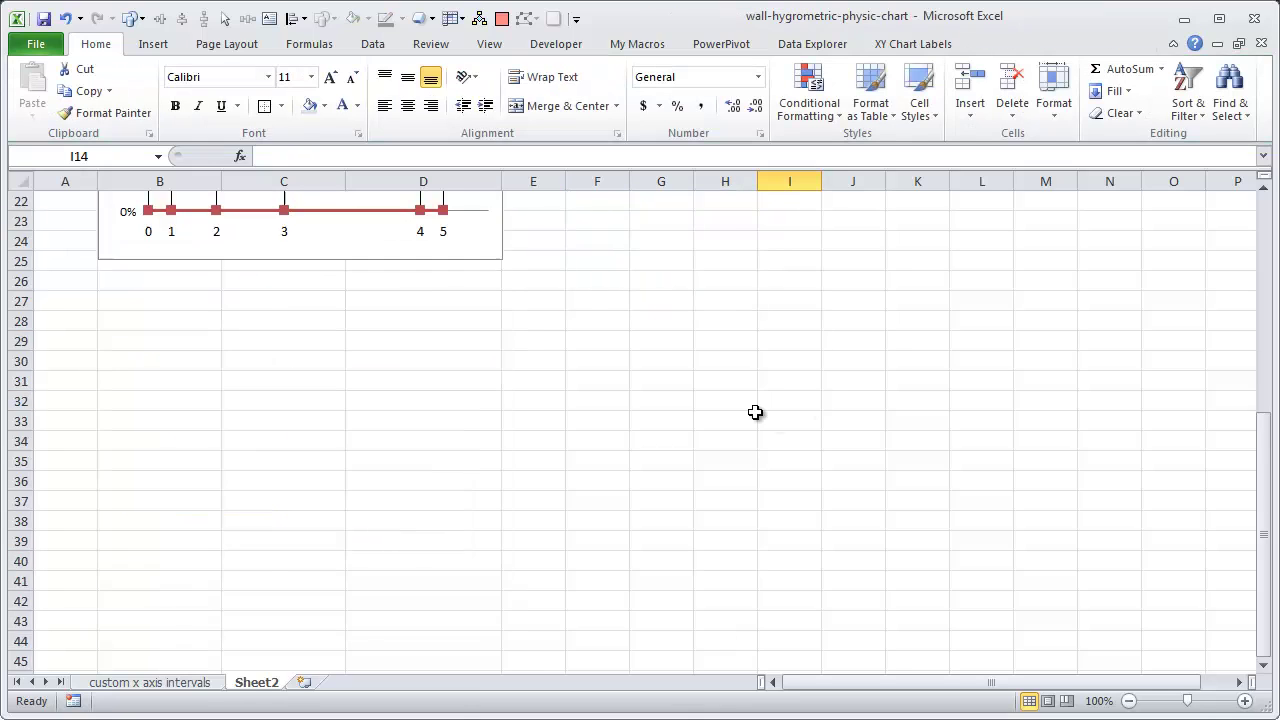
{"action": "scroll", "coordinate": [755, 410], "scroll_direction": "up", "scroll_amount": 7}
{"action": "left_click", "coordinate": [420, 440]}
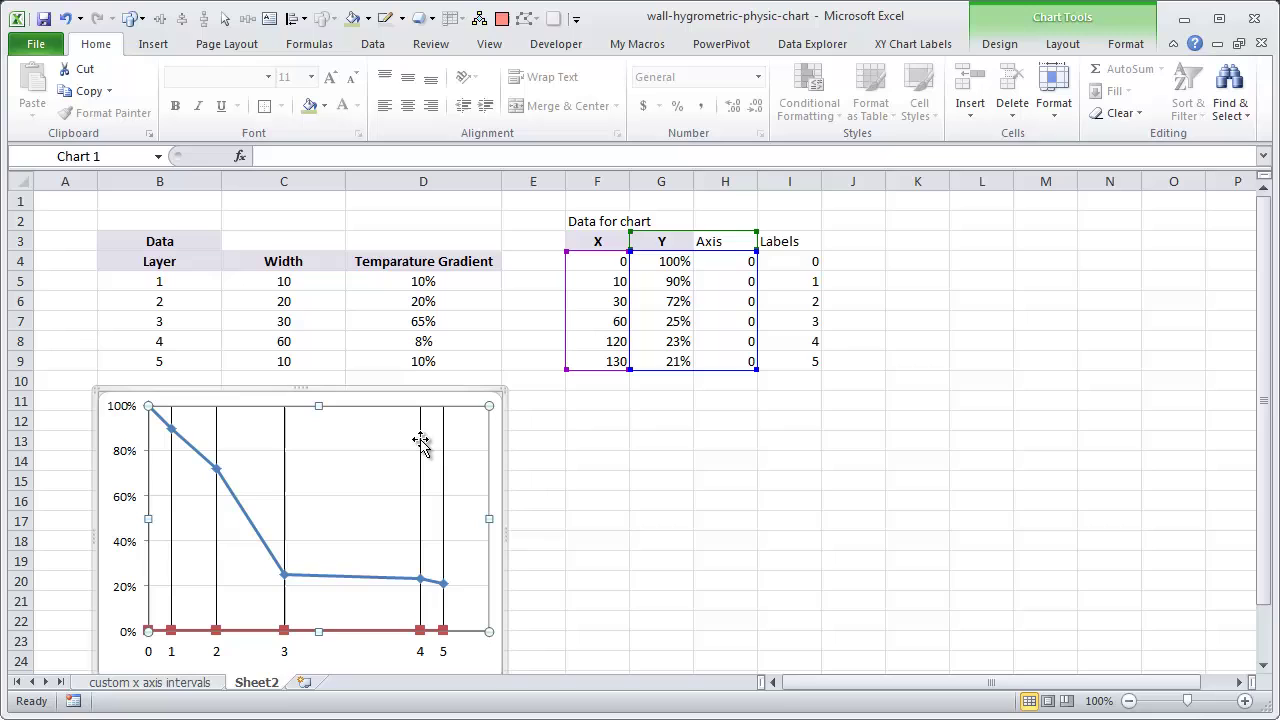
{"action": "left_click", "coordinate": [1063, 44]}
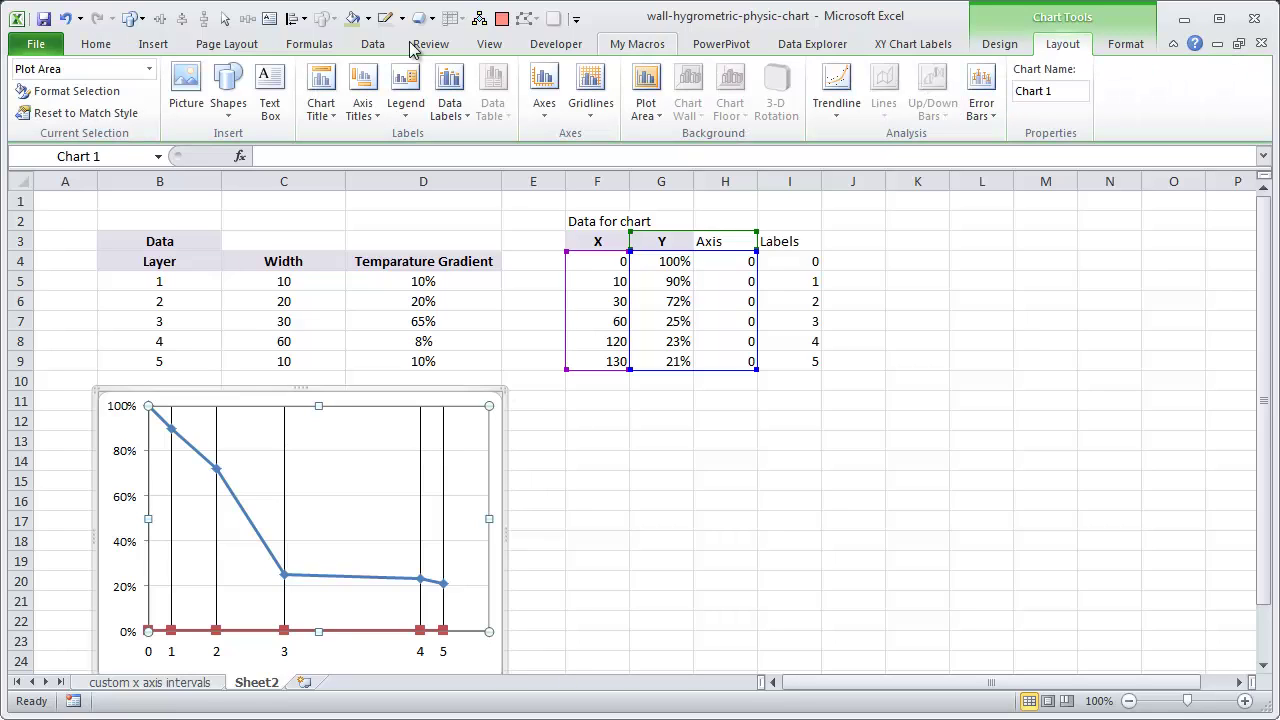
{"action": "left_click", "coordinate": [148, 68]}
{"action": "left_click", "coordinate": [105, 227]}
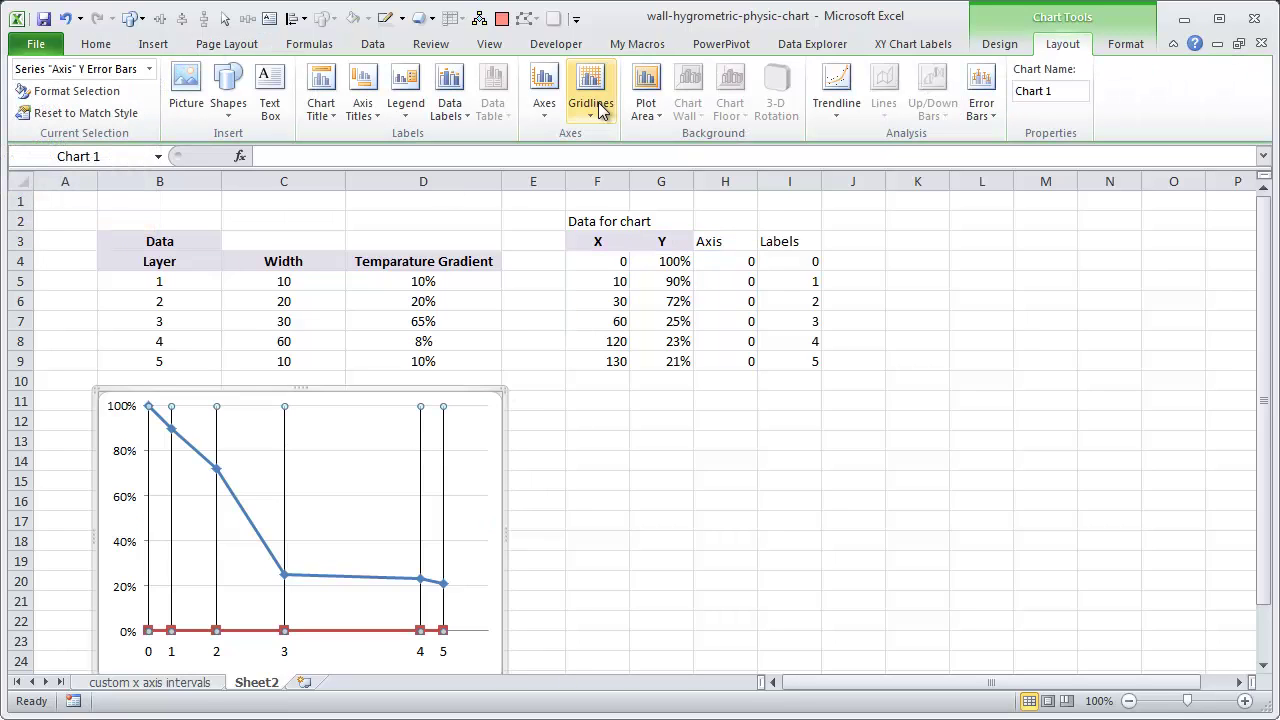
{"action": "left_click", "coordinate": [1125, 44]}
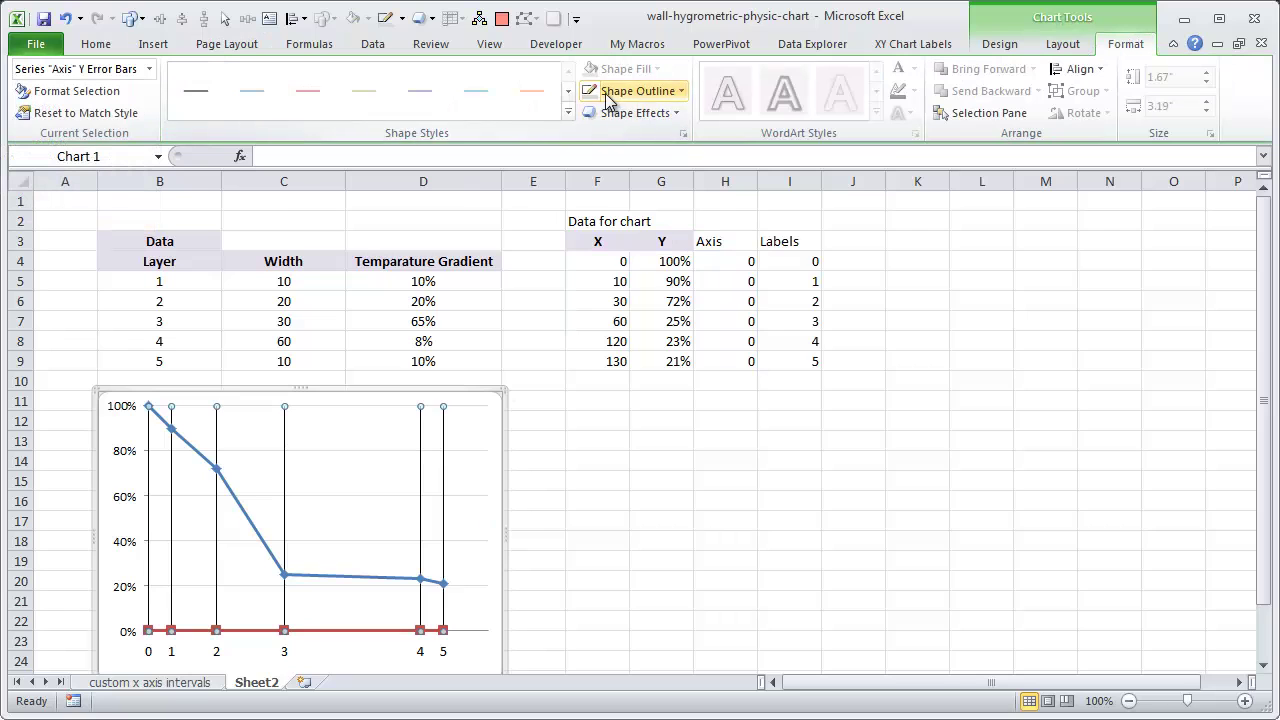
{"action": "left_click", "coordinate": [632, 91]}
{"action": "left_click", "coordinate": [571, 251]}
{"action": "left_click", "coordinate": [661, 481]}
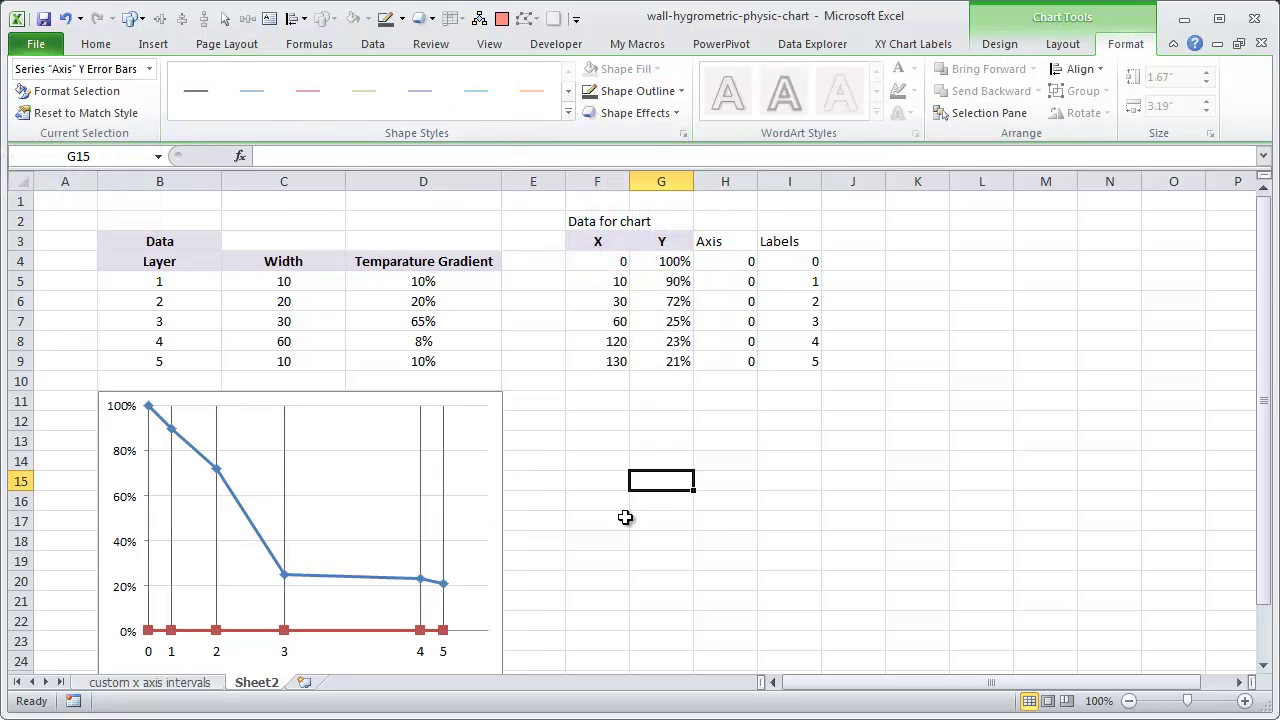
Remove both the markers and the connecting line from the zero-value Axis series
{"action": "scroll", "coordinate": [346, 535], "scroll_direction": "down", "scroll_amount": 2}
{"action": "left_click", "coordinate": [284, 511]}
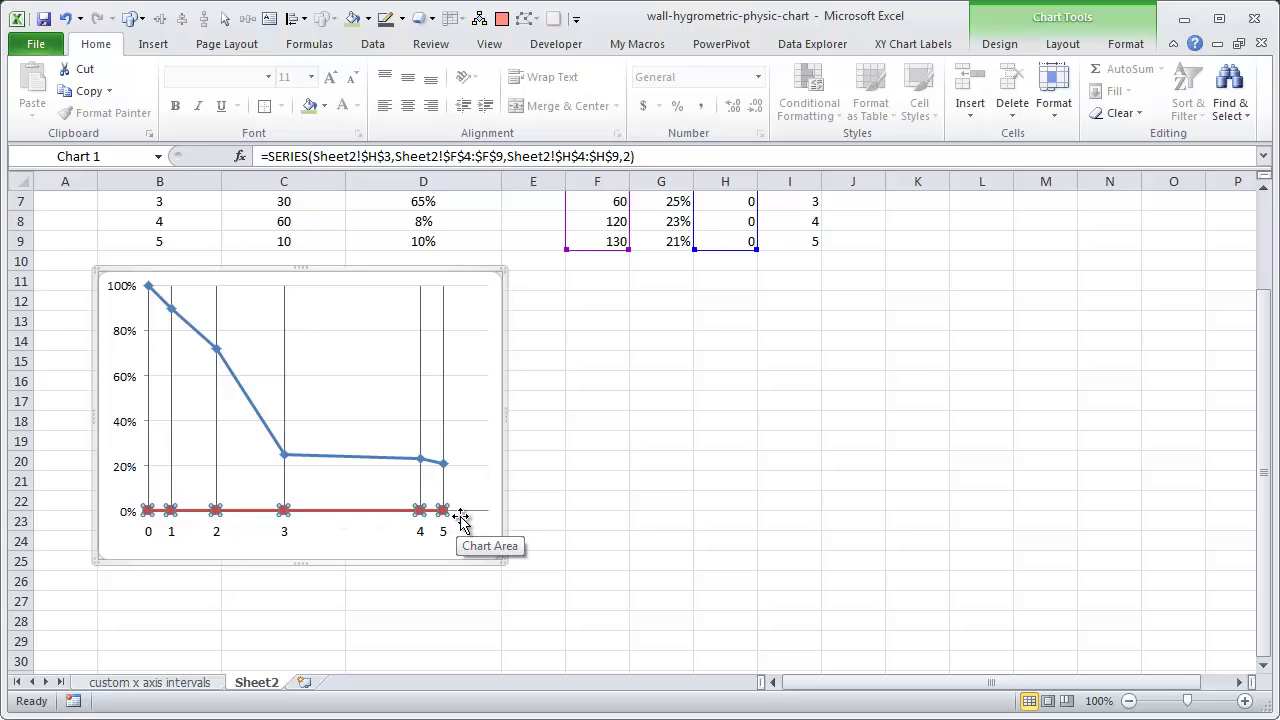
{"action": "key", "text": "ctrl+1"}
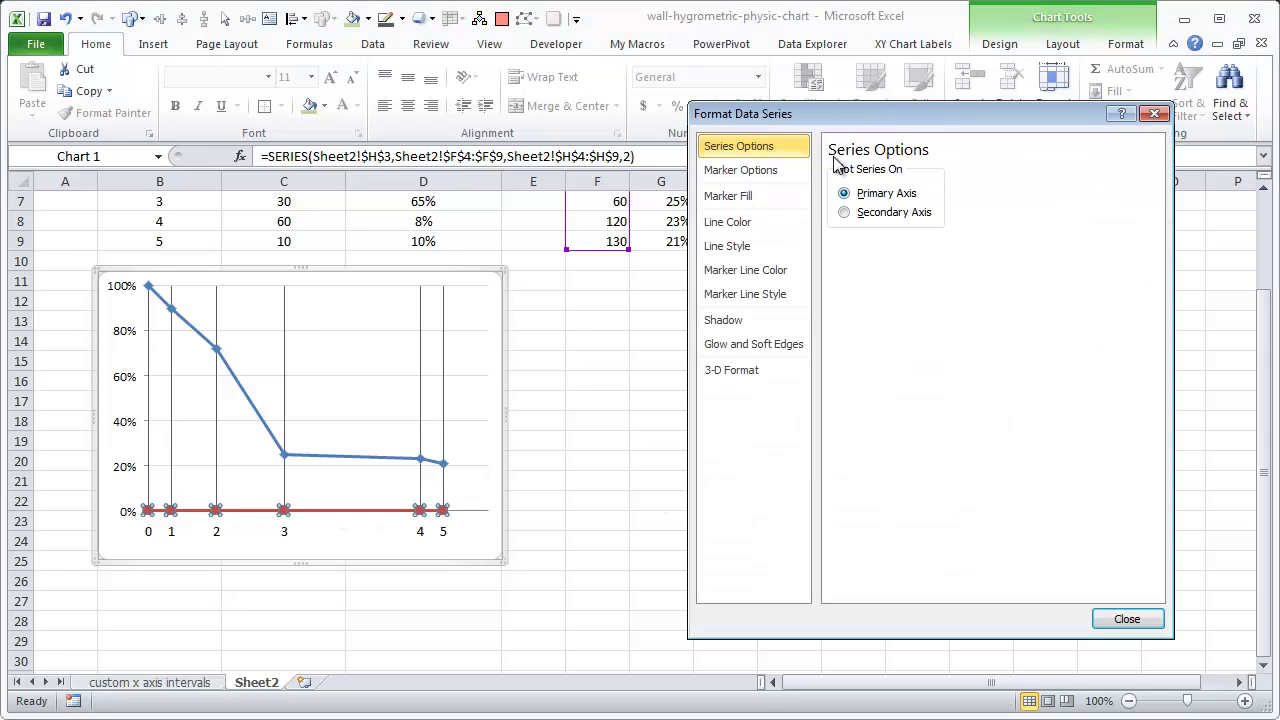
{"action": "left_click", "coordinate": [757, 172]}
{"action": "left_click", "coordinate": [866, 214]}
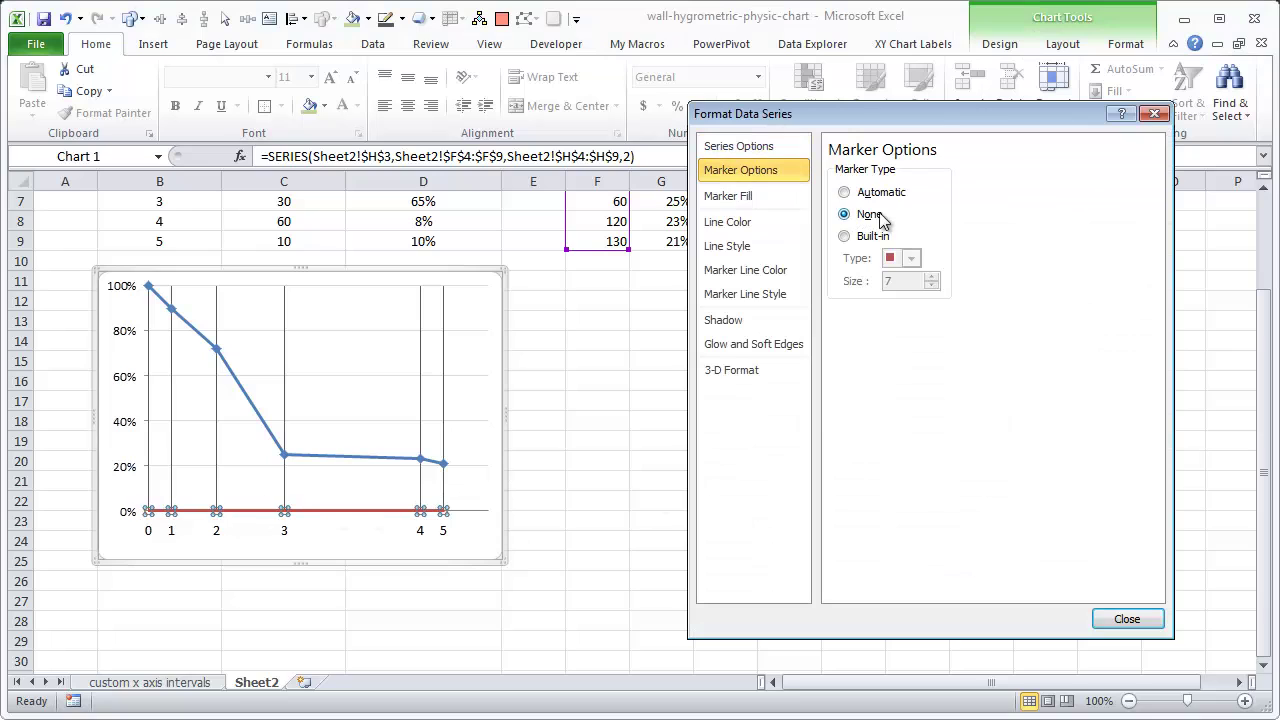
{"action": "left_click", "coordinate": [727, 222]}
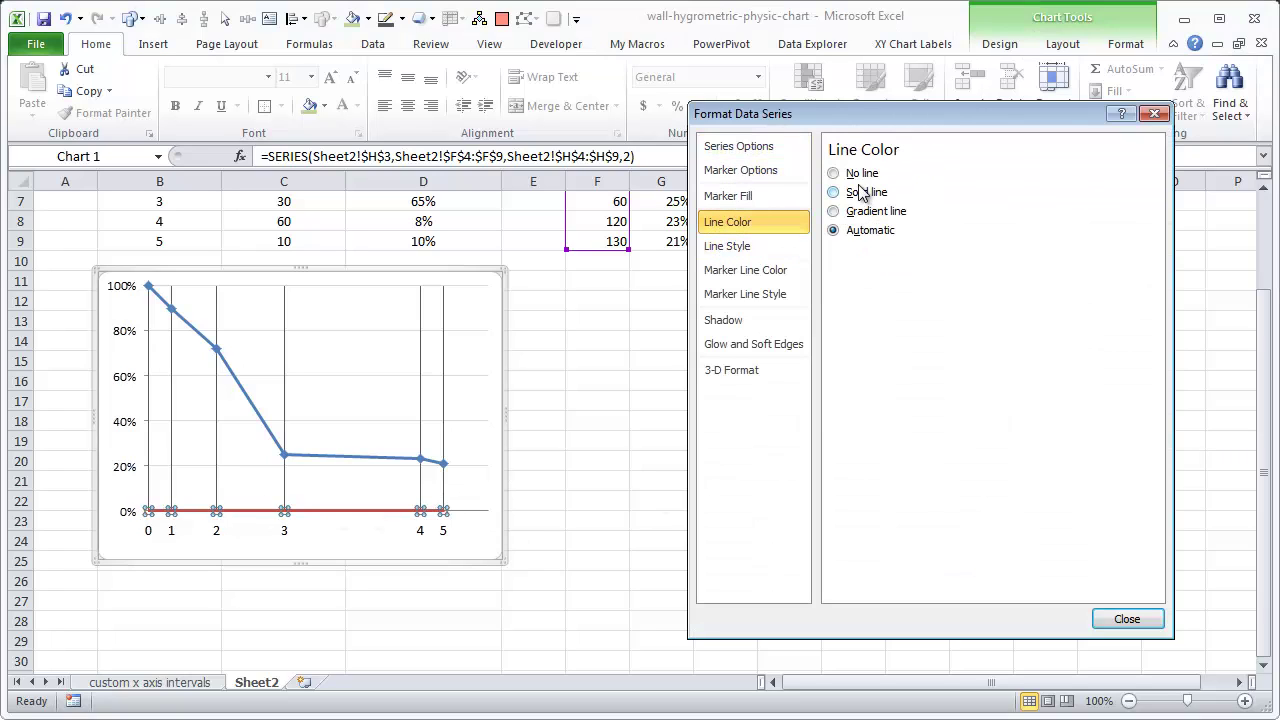
{"action": "left_click", "coordinate": [1126, 626]}
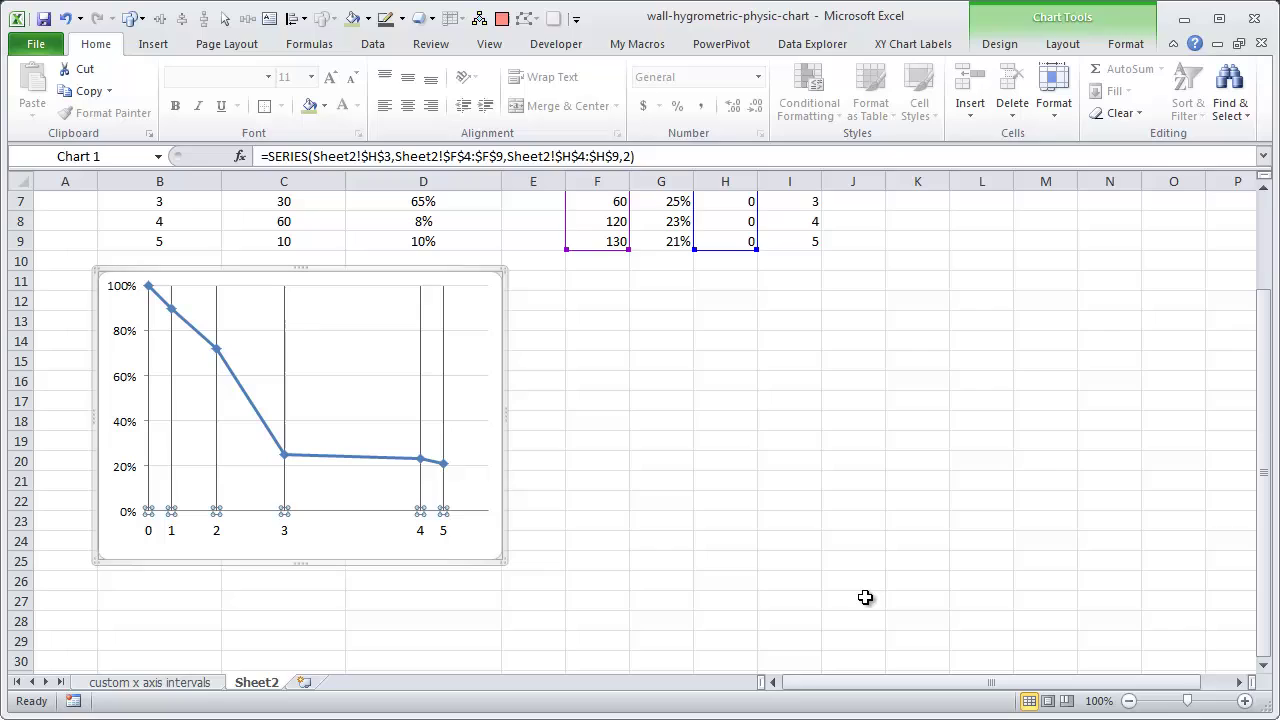
{"action": "left_click", "coordinate": [858, 599]}
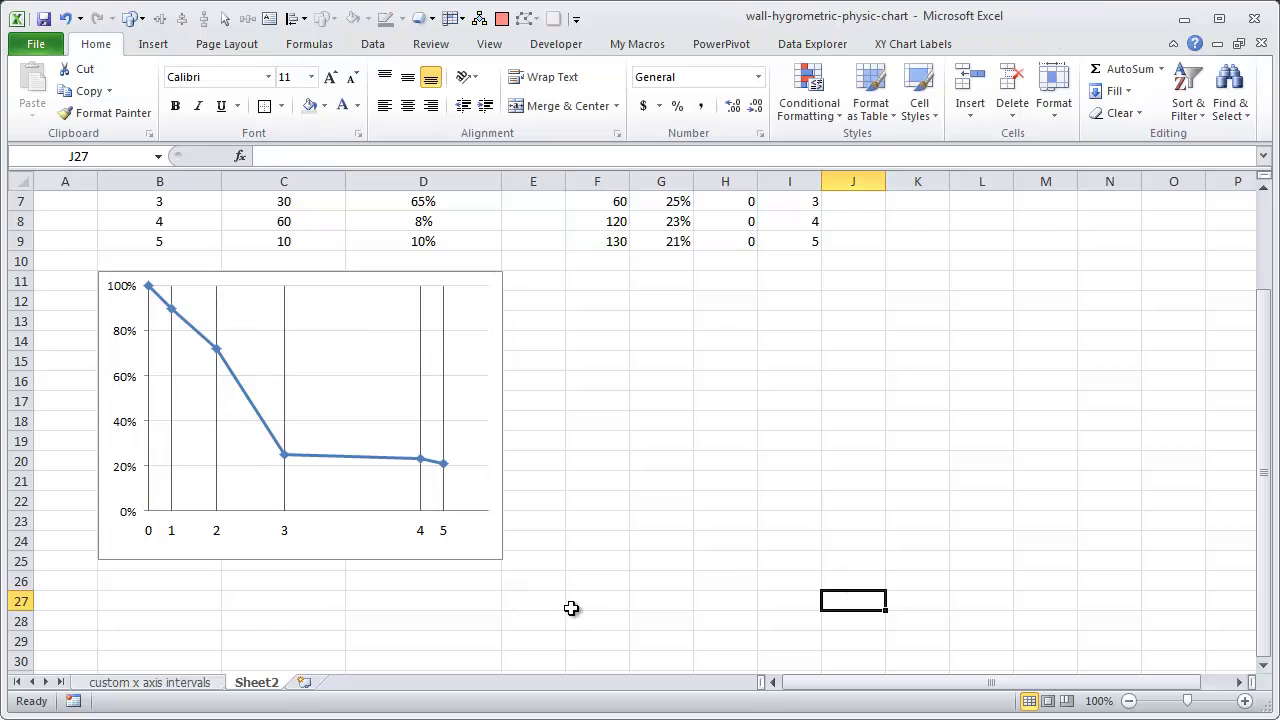
Change the Y series line to a dark grey outline
{"action": "left_click", "coordinate": [380, 466]}
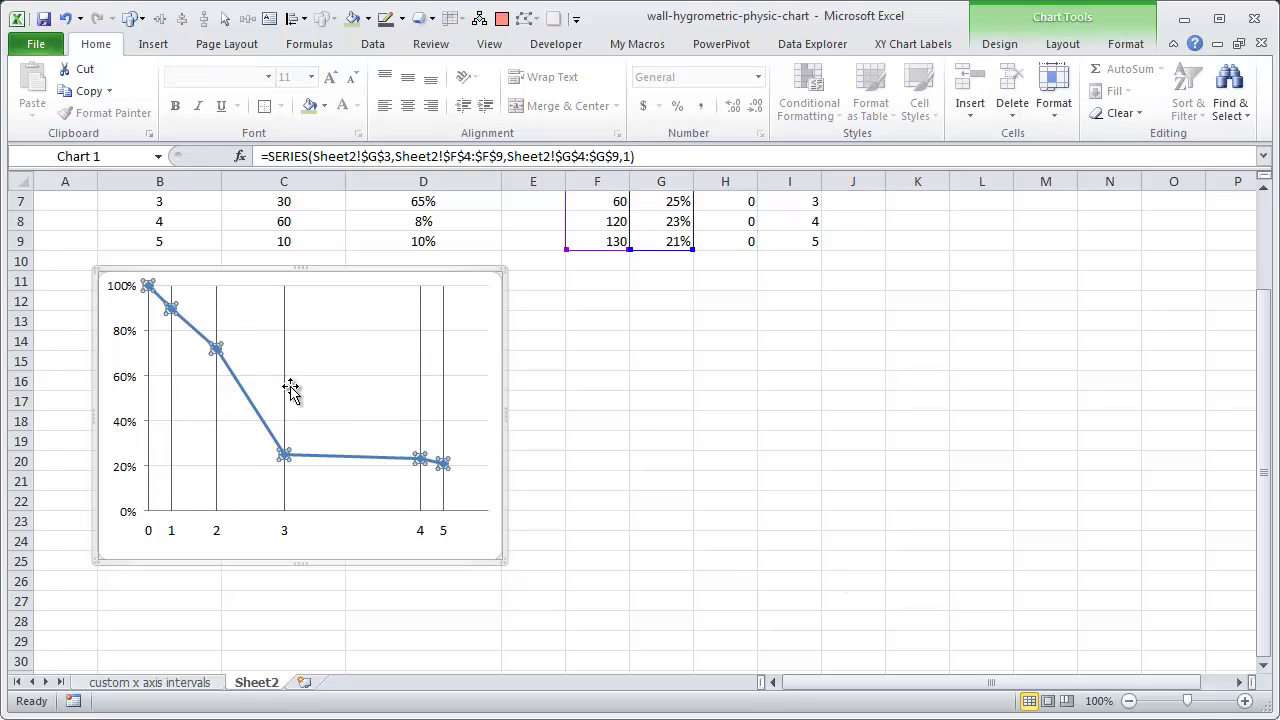
{"action": "left_click", "coordinate": [1062, 44]}
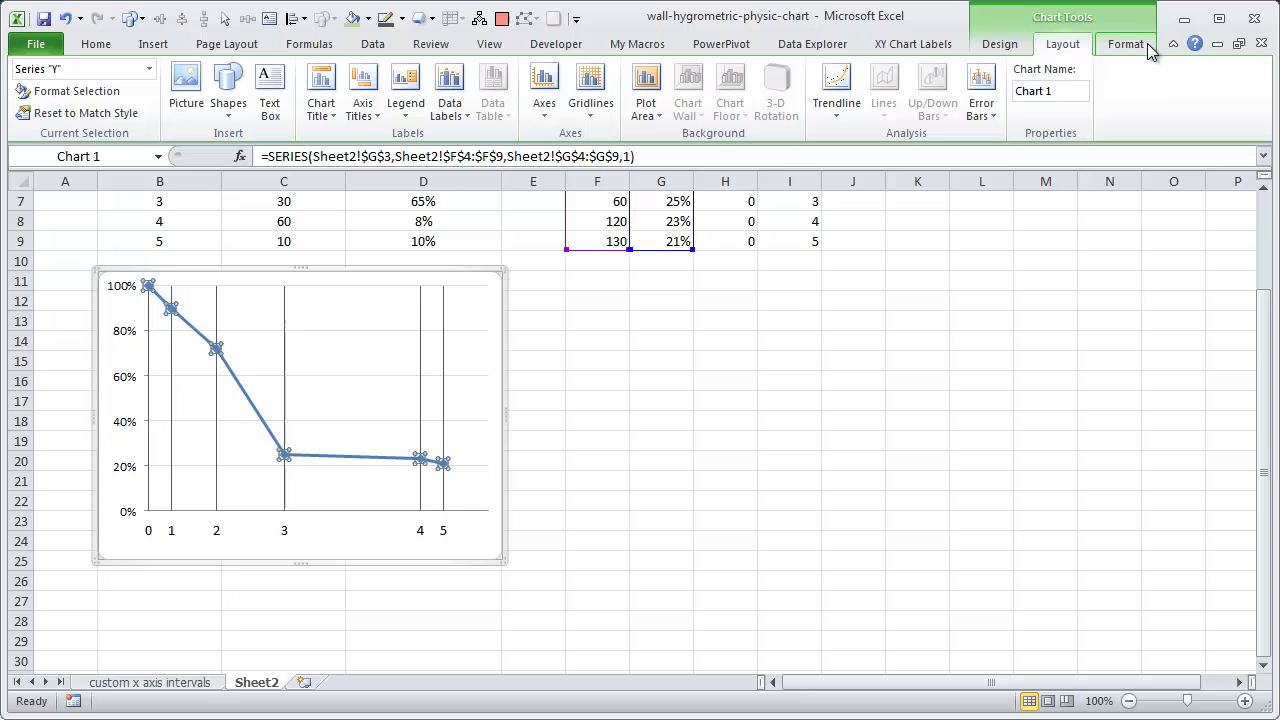
{"action": "left_click", "coordinate": [1125, 44]}
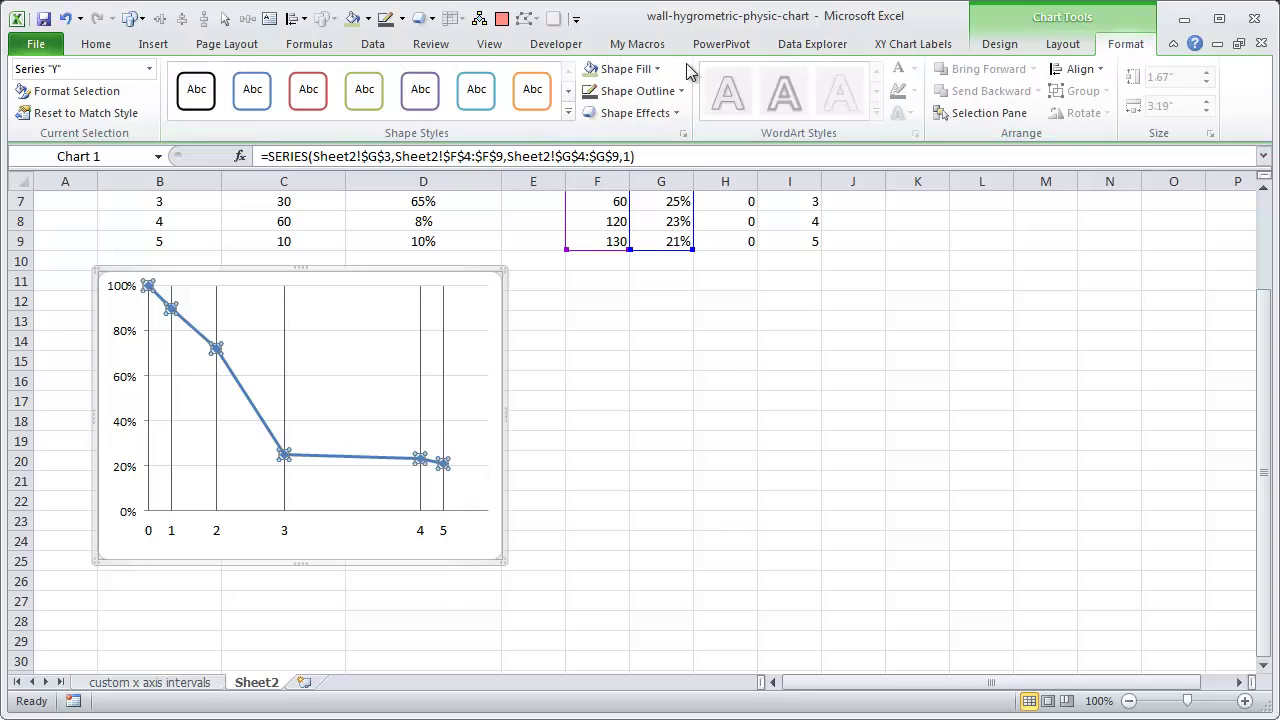
{"action": "left_click", "coordinate": [617, 92]}
{"action": "left_click", "coordinate": [551, 140]}
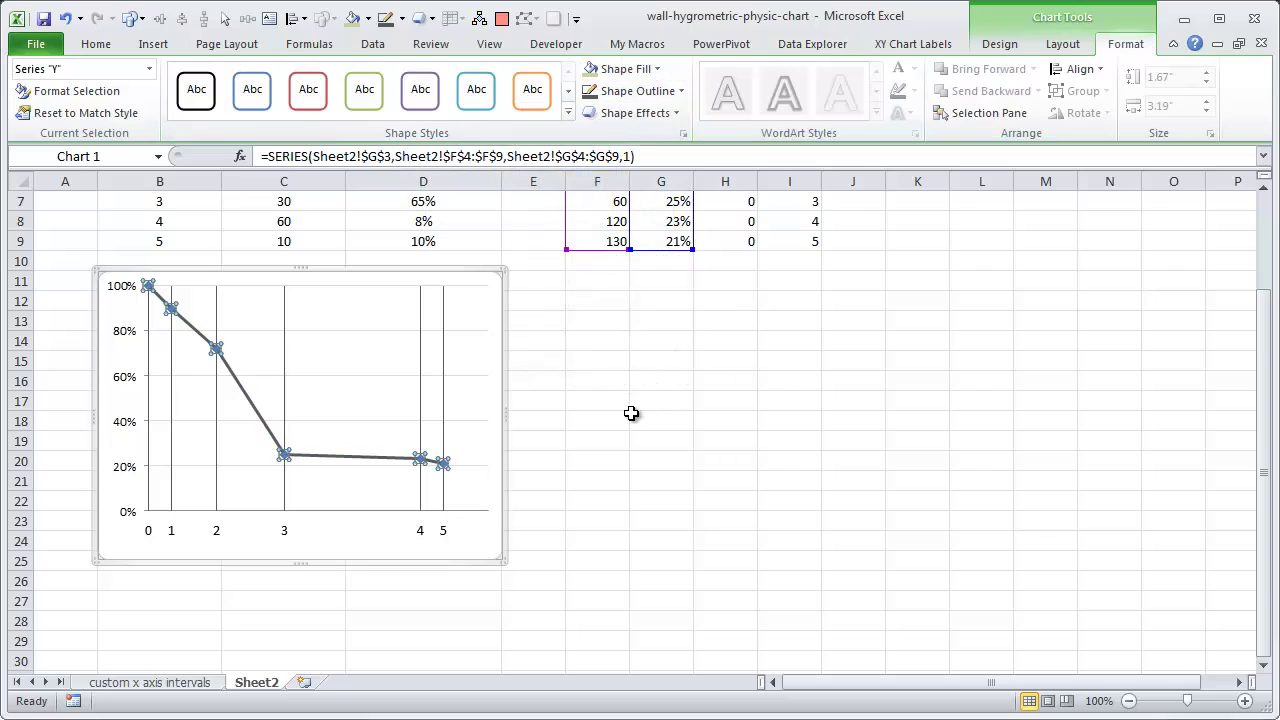
Give the Y series built-in round markers with a solid white fill
{"action": "key", "text": "ctrl+1"}
{"action": "left_click", "coordinate": [760, 174]}
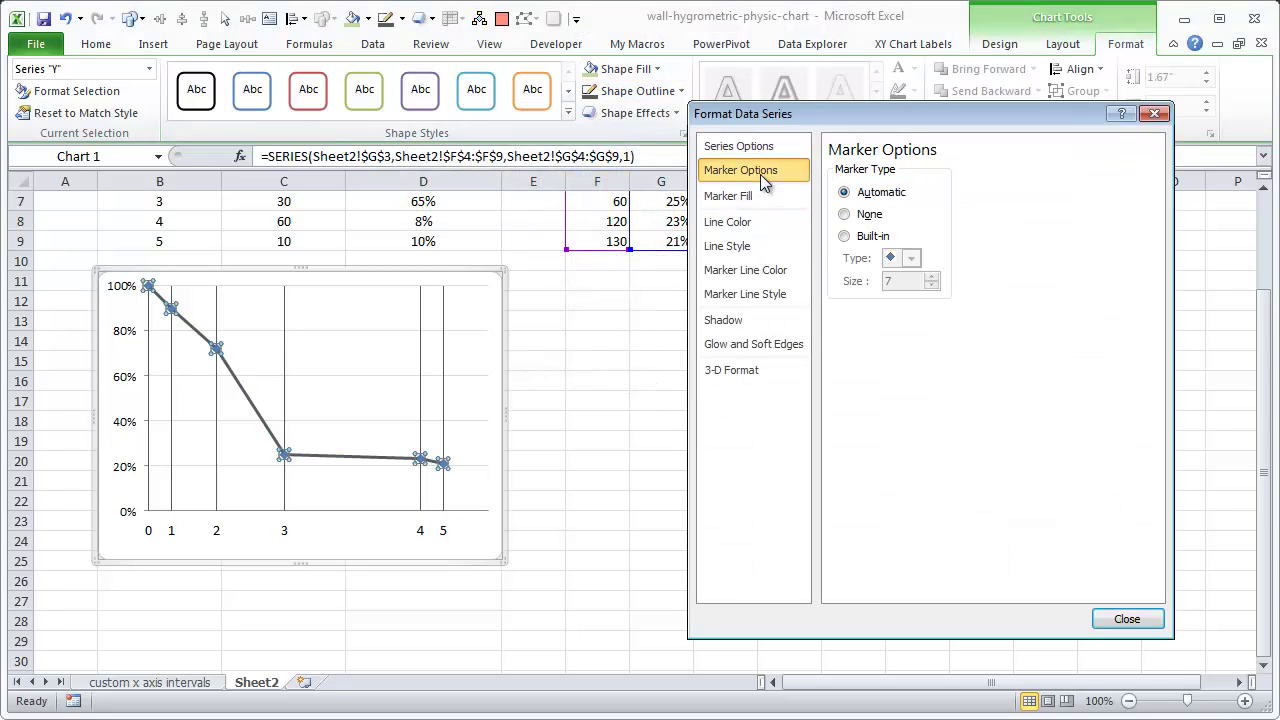
{"action": "left_click", "coordinate": [845, 236]}
{"action": "left_click", "coordinate": [910, 258]}
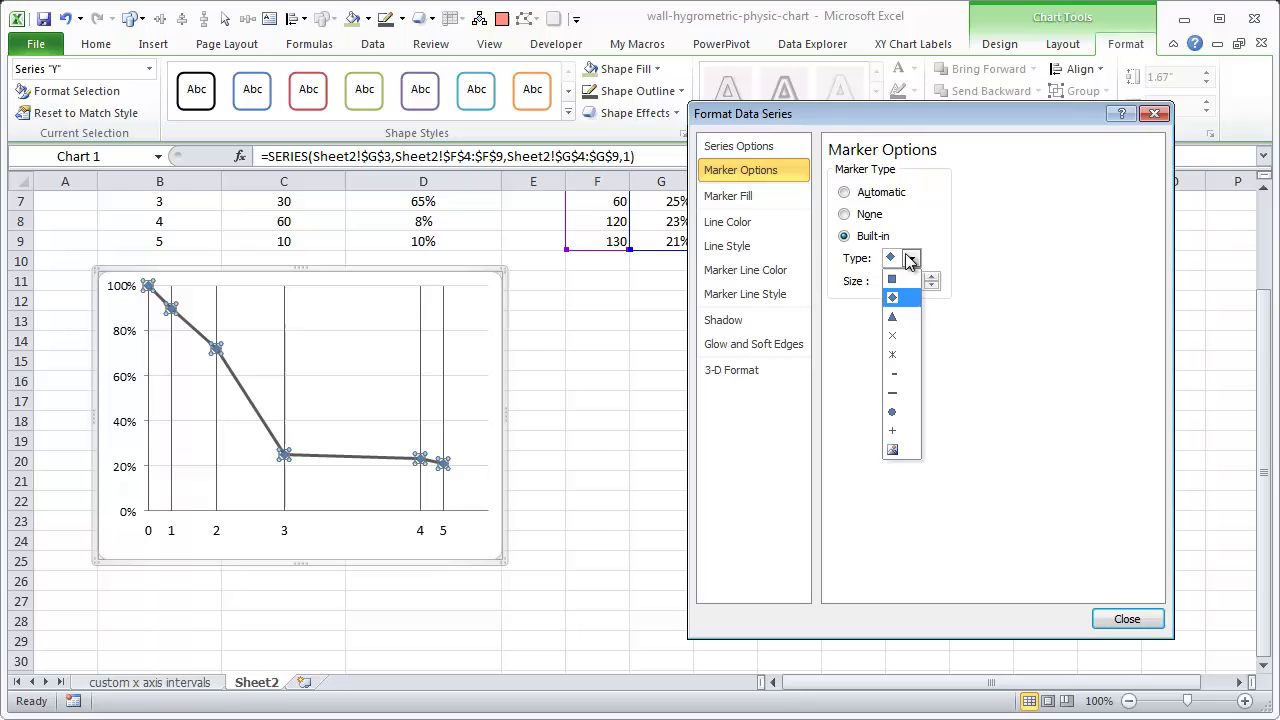
{"action": "left_click", "coordinate": [892, 279]}
{"action": "left_click", "coordinate": [728, 196]}
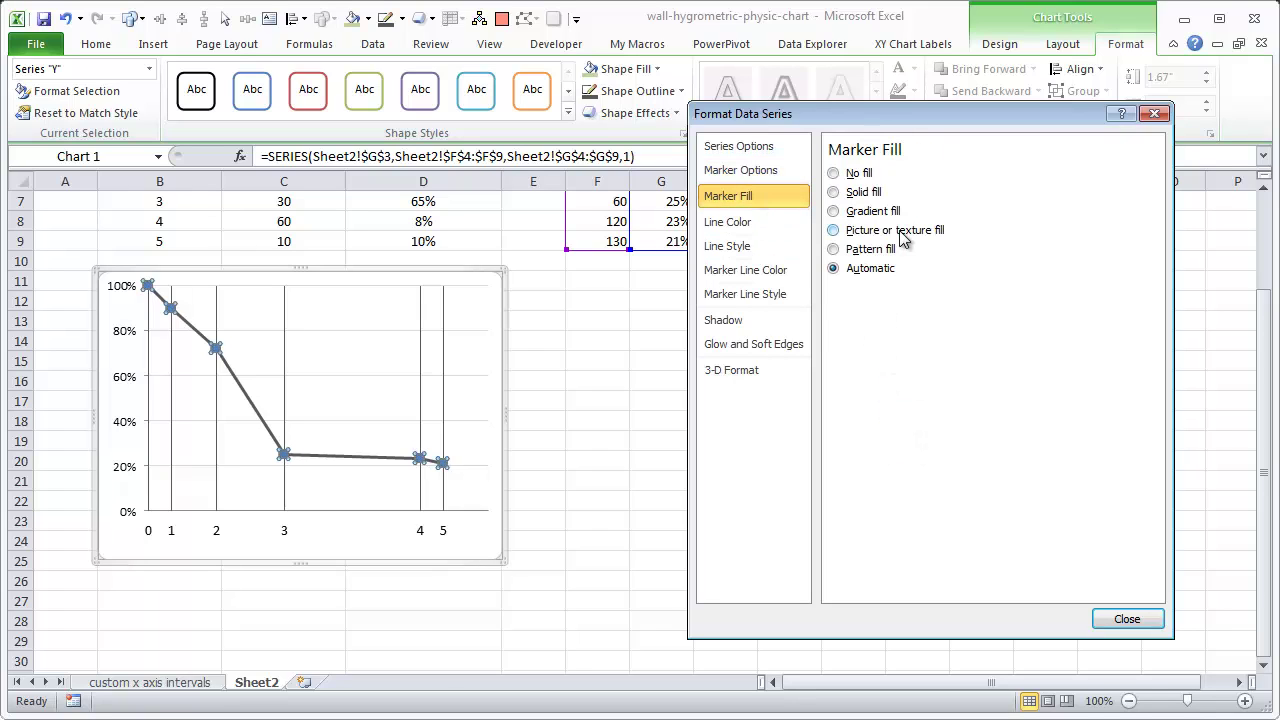
{"action": "left_click", "coordinate": [834, 192]}
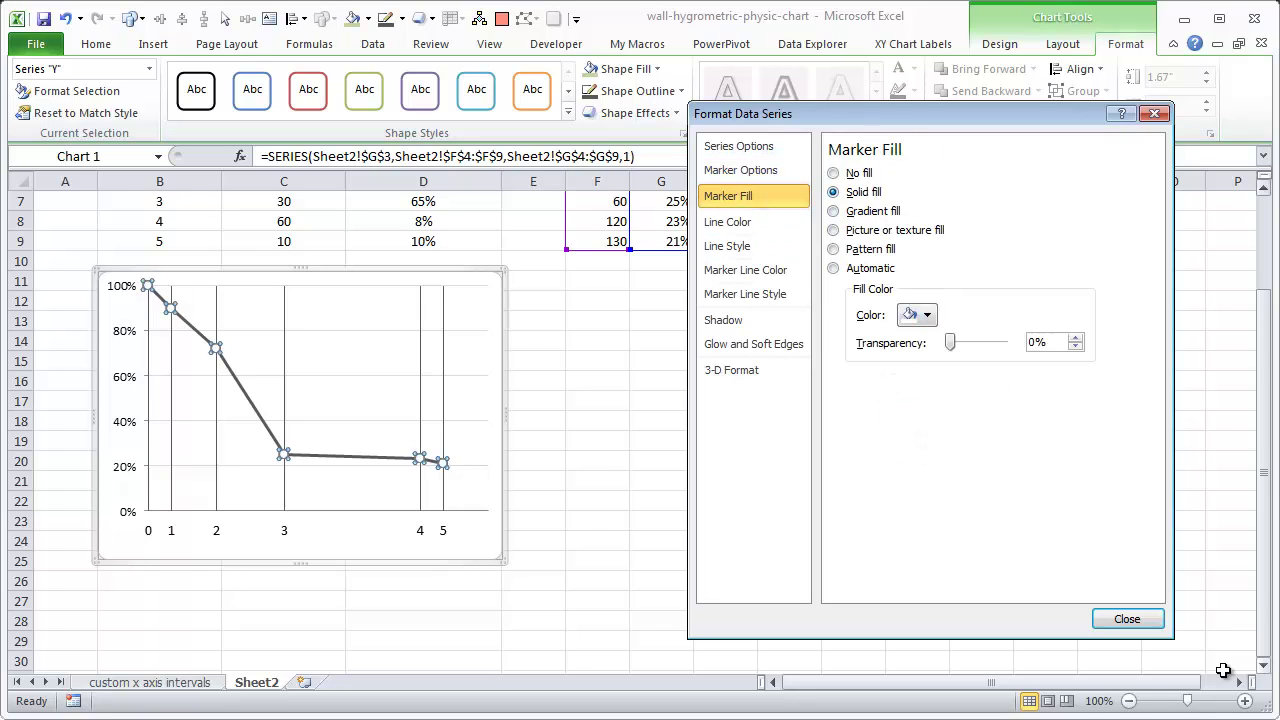
{"action": "left_click", "coordinate": [1127, 619]}
{"action": "left_click", "coordinate": [786, 558]}
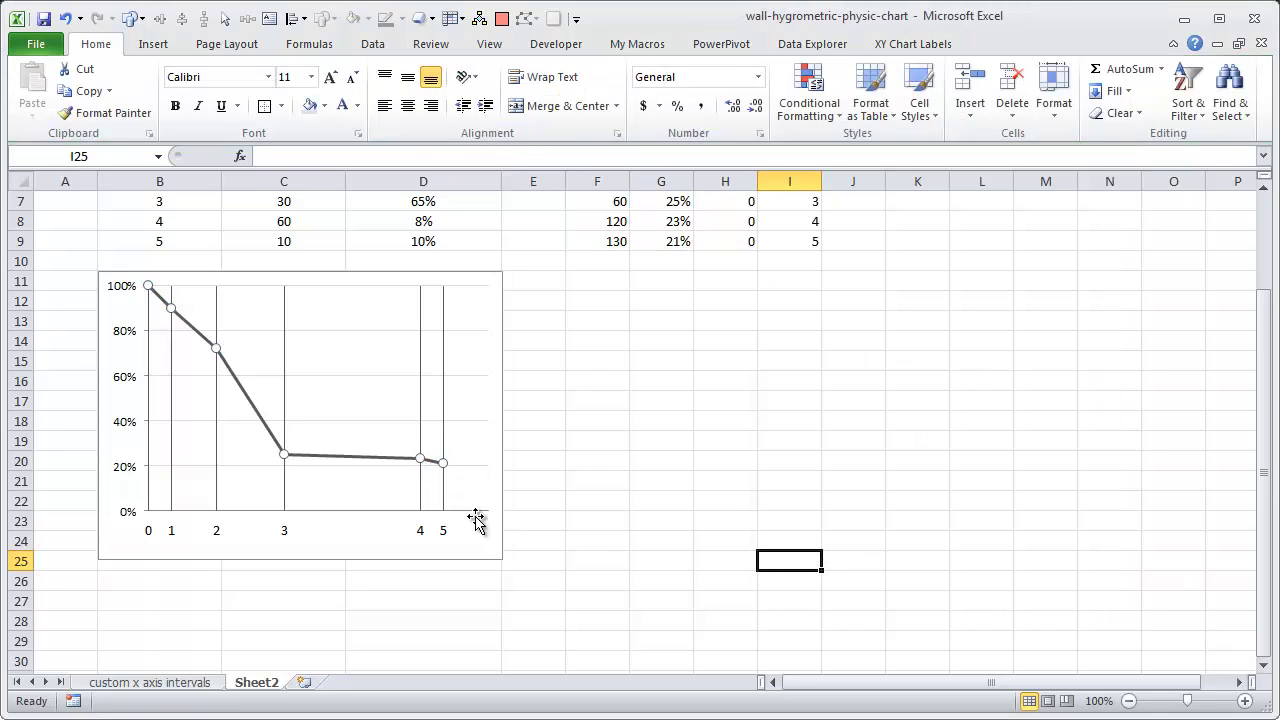
Unhide the columns between O and Y on the custom x axis intervals sheet
{"action": "scroll", "coordinate": [472, 520], "scroll_direction": "up", "scroll_amount": 2}
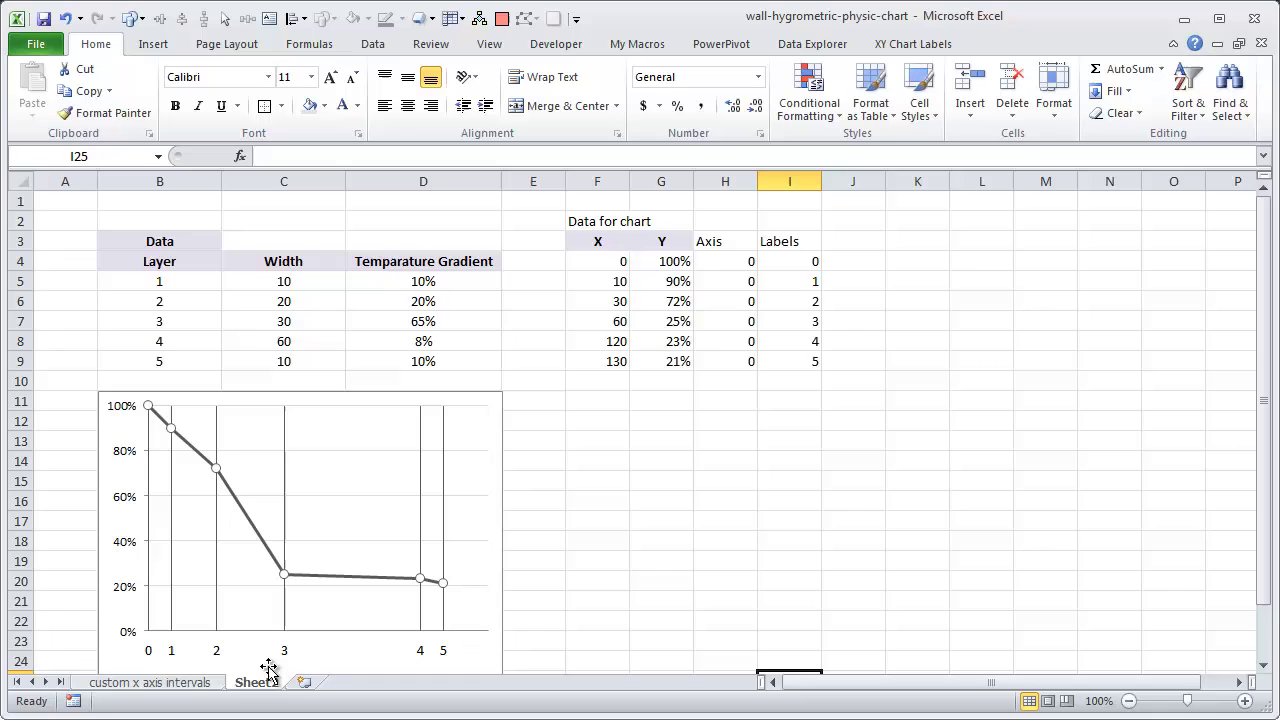
{"action": "left_click", "coordinate": [199, 682]}
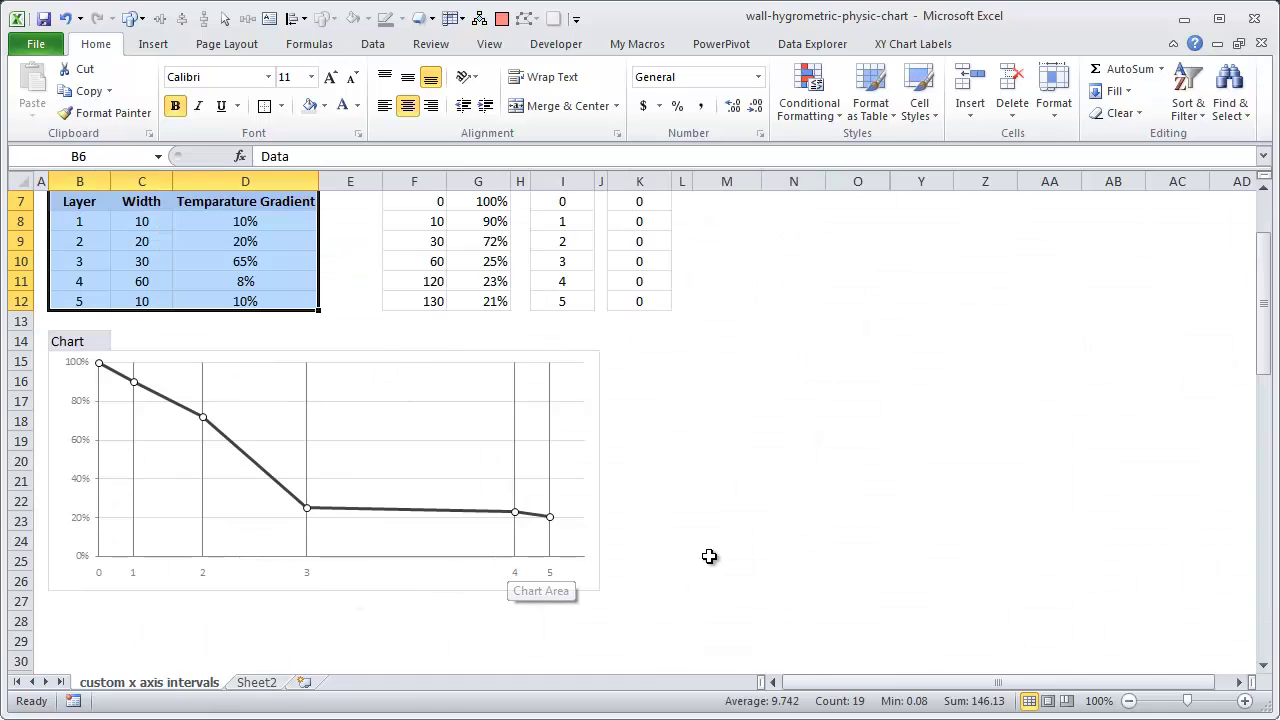
{"action": "scroll", "coordinate": [712, 560], "scroll_direction": "up", "scroll_amount": 2}
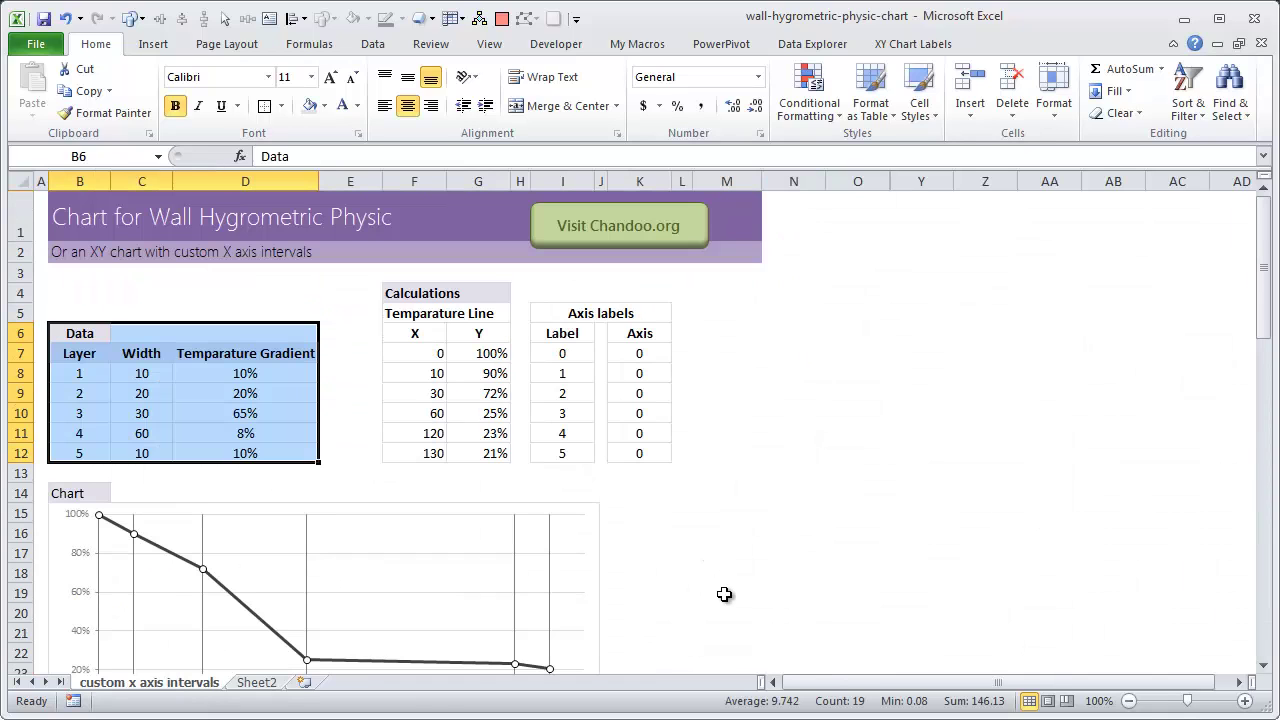
{"action": "left_click_drag", "start_coordinate": [852, 181], "coordinate": [920, 181]}
{"action": "right_click", "coordinate": [920, 181]}
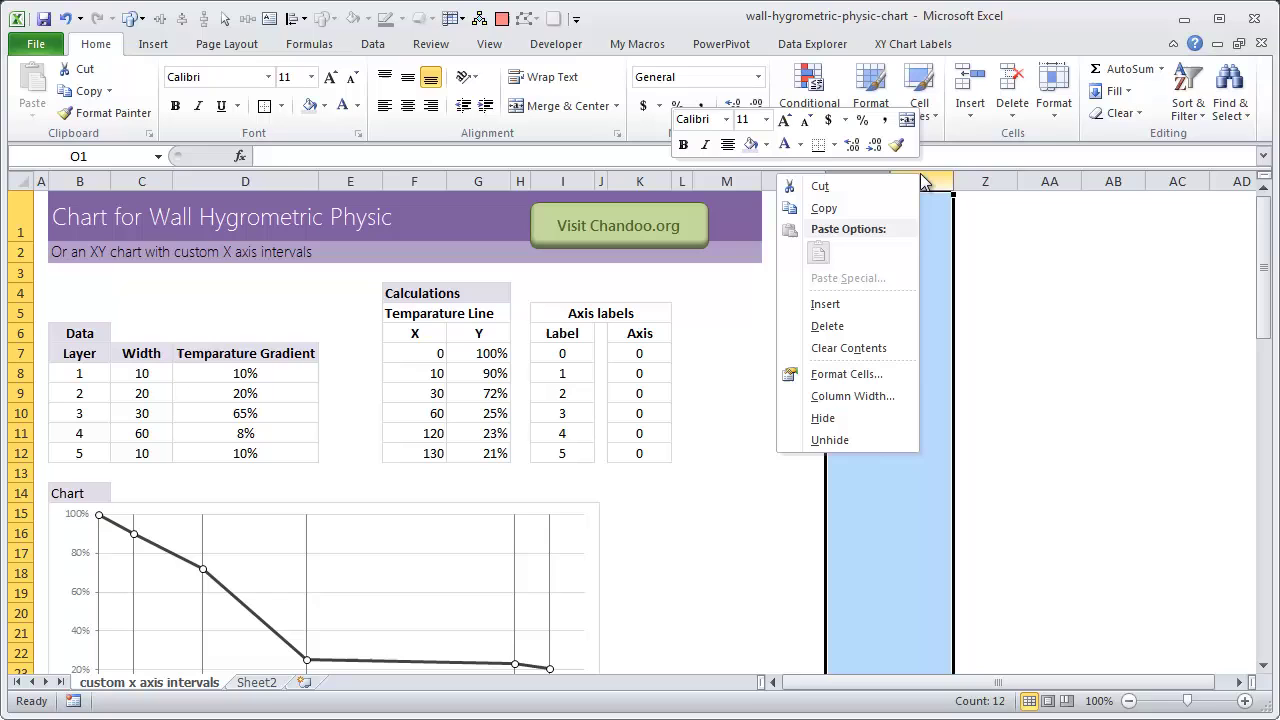
{"action": "left_click", "coordinate": [869, 438]}
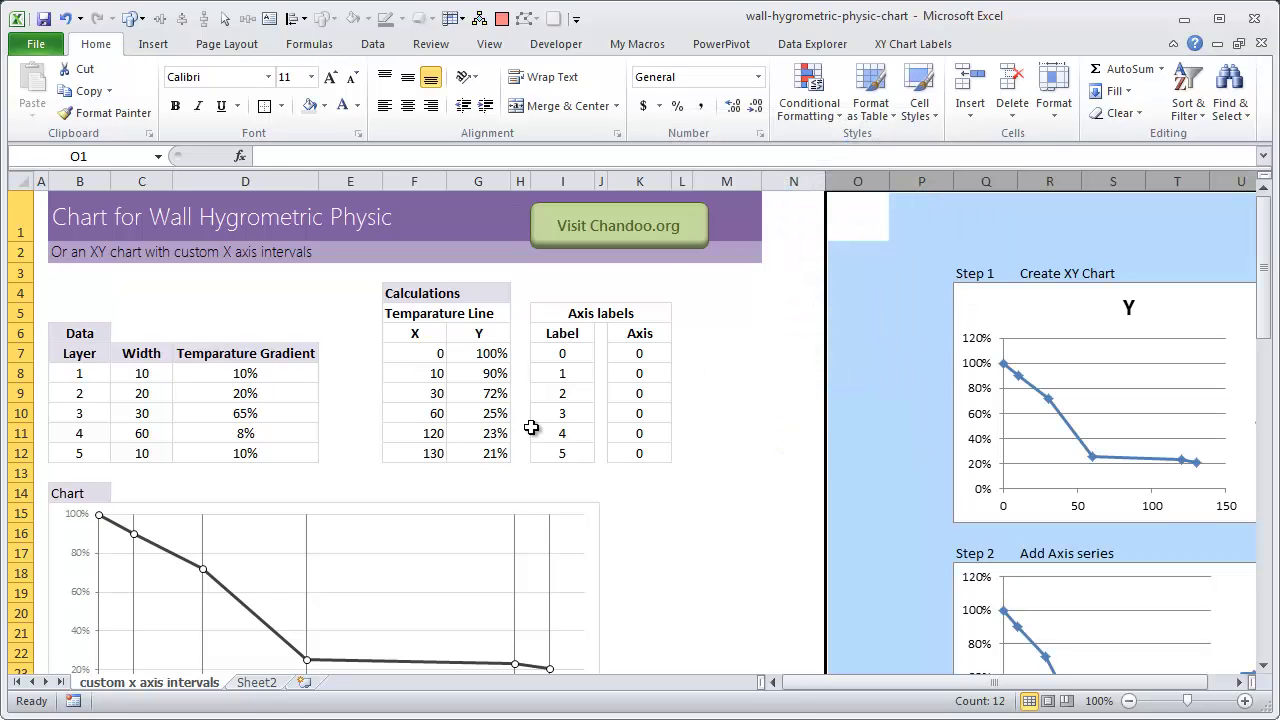
{"action": "left_click", "coordinate": [136, 374]}
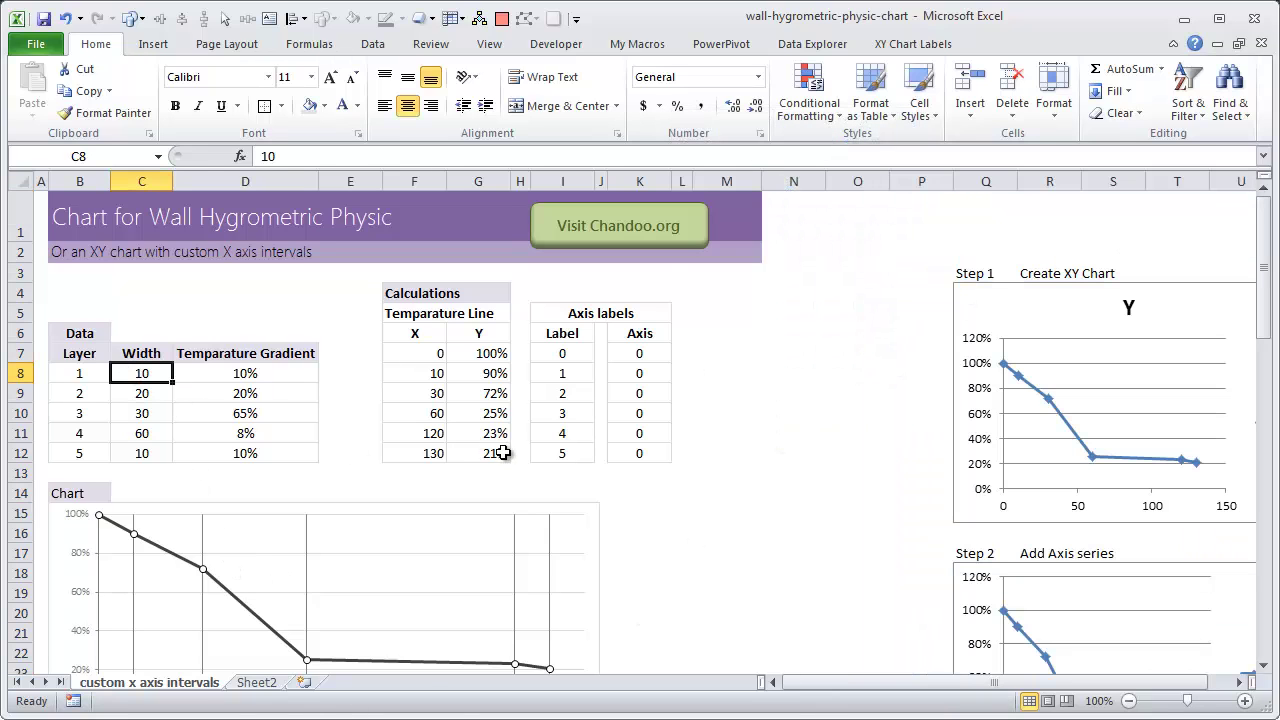
Review the illustrated step charts from Step 1 to Step 6 alongside the data, calculations and finished chart
{"action": "scroll", "coordinate": [1072, 447], "scroll_direction": "down", "scroll_amount": 5}
{"action": "scroll", "coordinate": [986, 580], "scroll_direction": "up", "scroll_amount": 5}
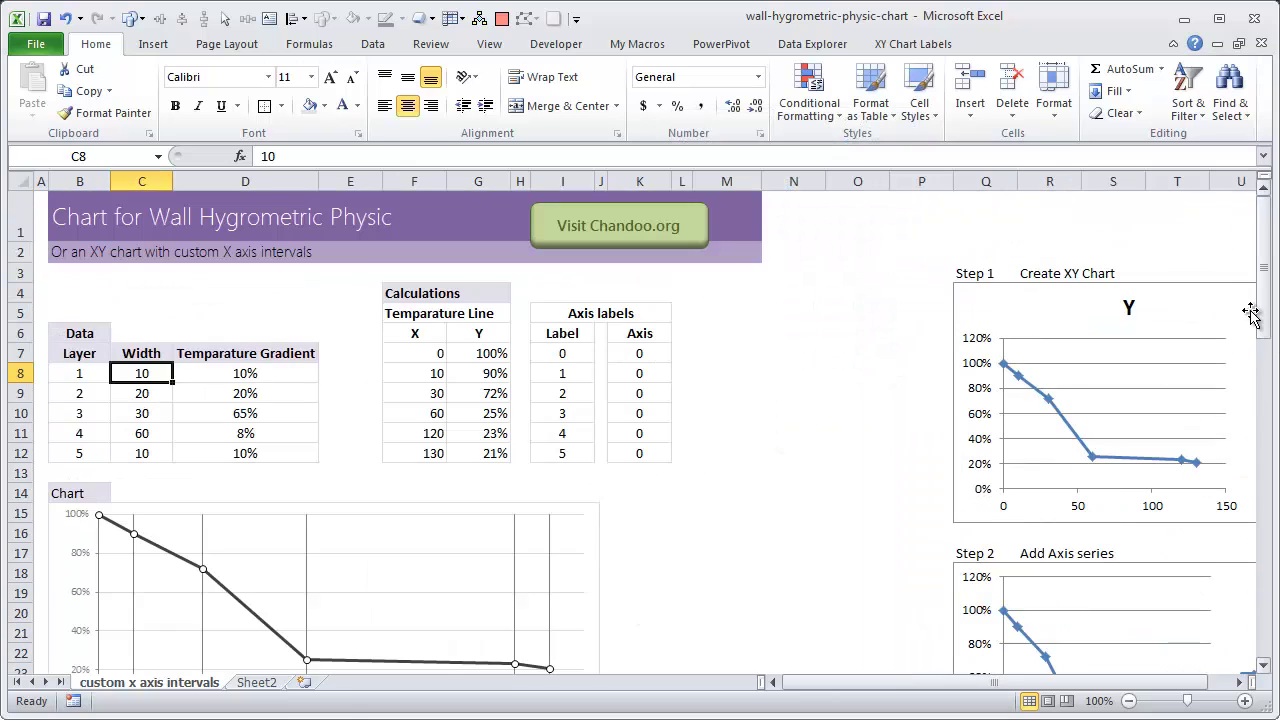
{"action": "left_click_drag", "start_coordinate": [1266, 312], "coordinate": [1265, 670]}
{"action": "left_click", "coordinate": [1265, 666]}
{"action": "left_click", "coordinate": [1265, 666]}
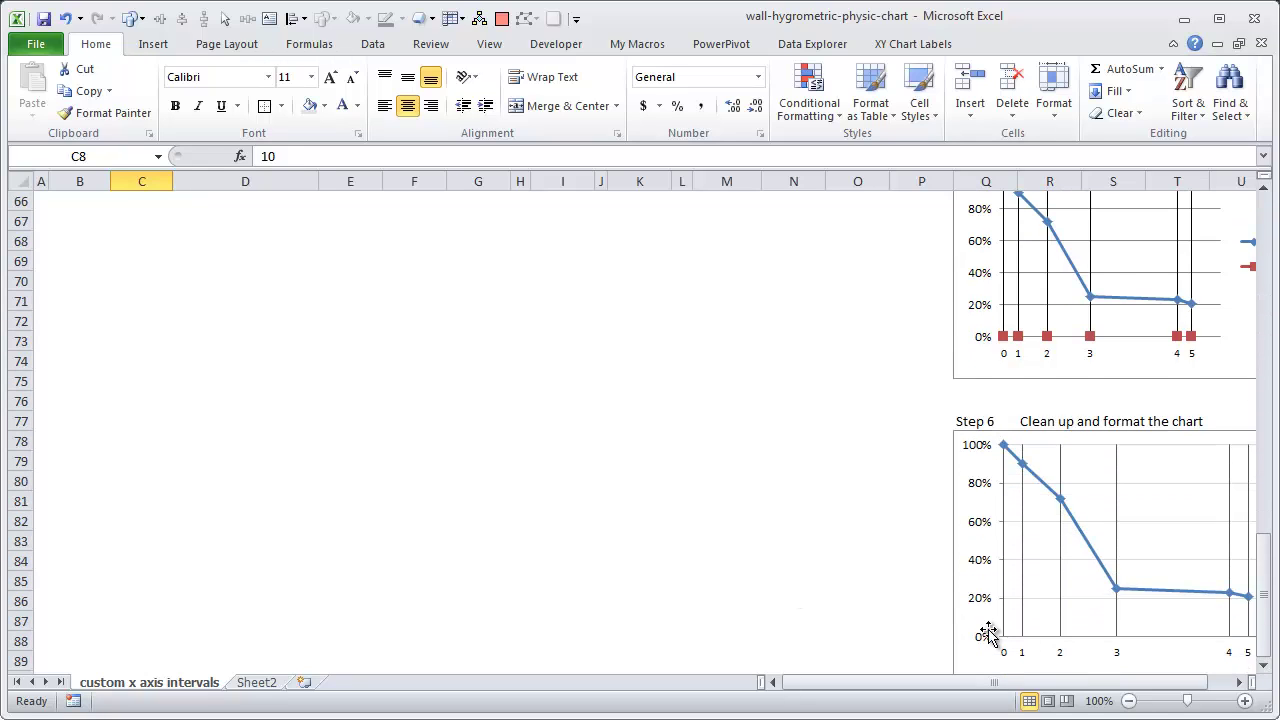
{"action": "left_click_drag", "start_coordinate": [1266, 624], "coordinate": [1266, 280]}
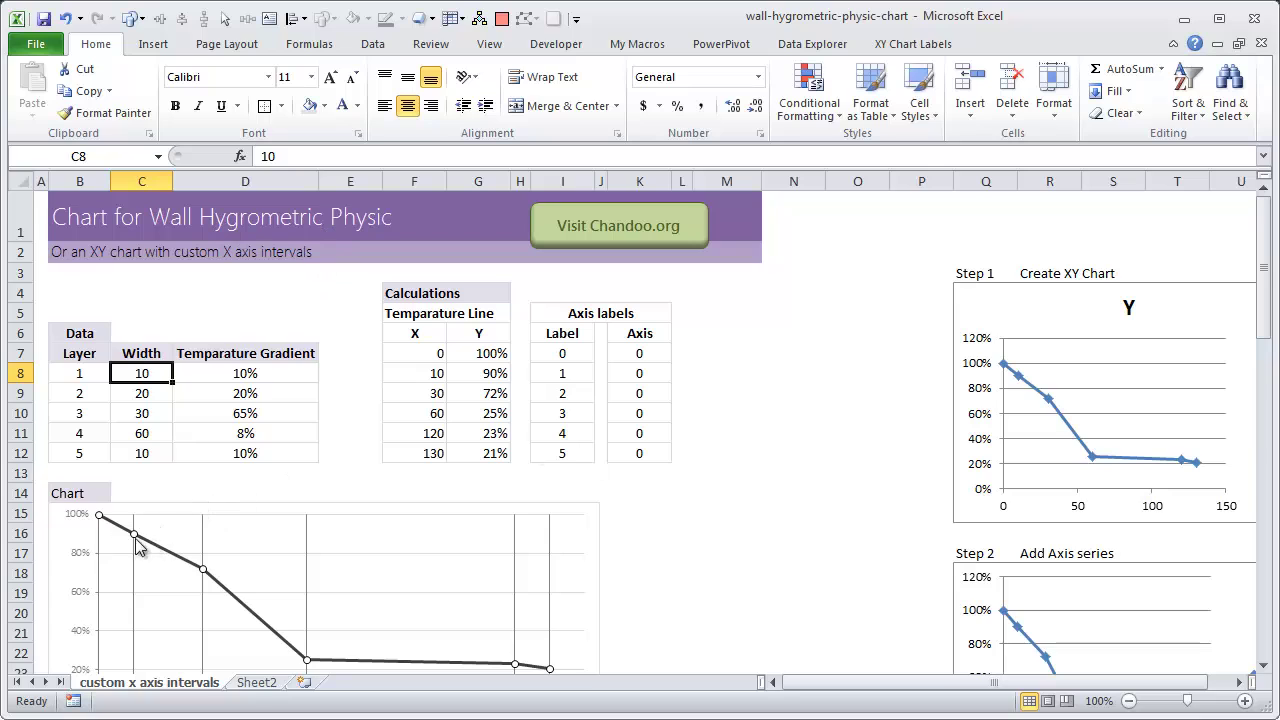
{"action": "scroll", "coordinate": [175, 540], "scroll_direction": "down", "scroll_amount": 1}
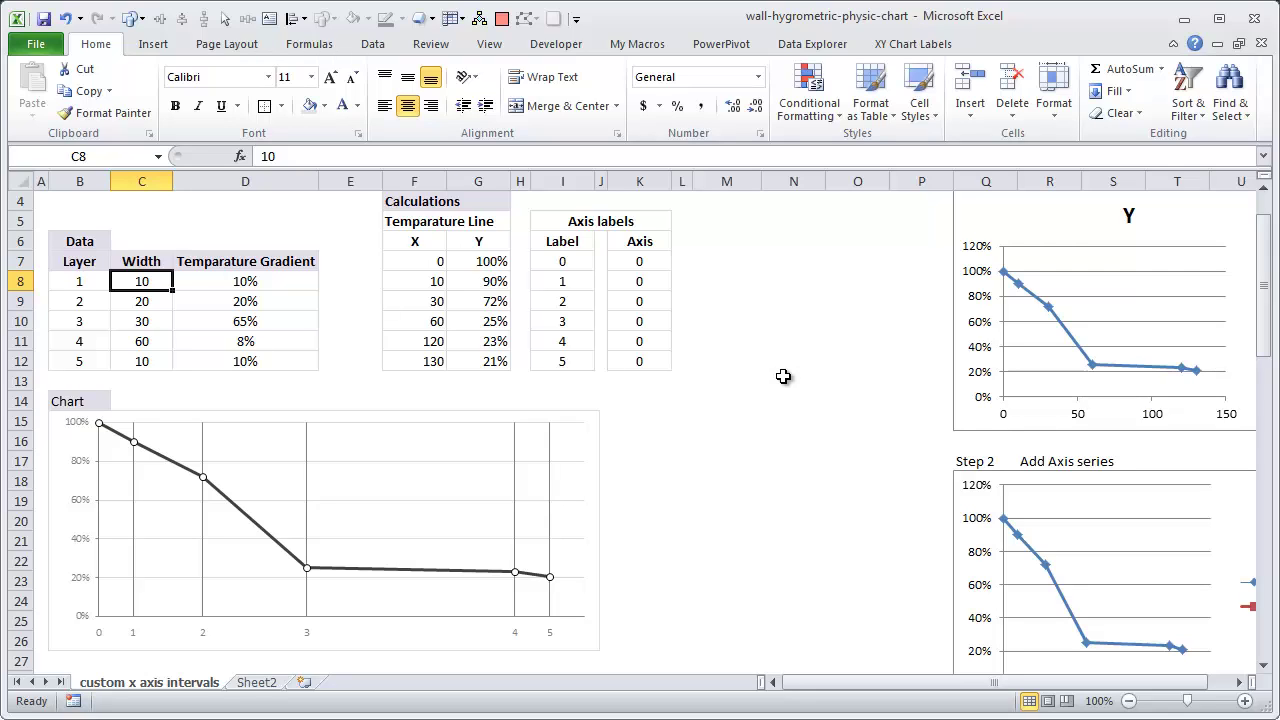
{"action": "scroll", "coordinate": [783, 376], "scroll_direction": "up", "scroll_amount": 1}
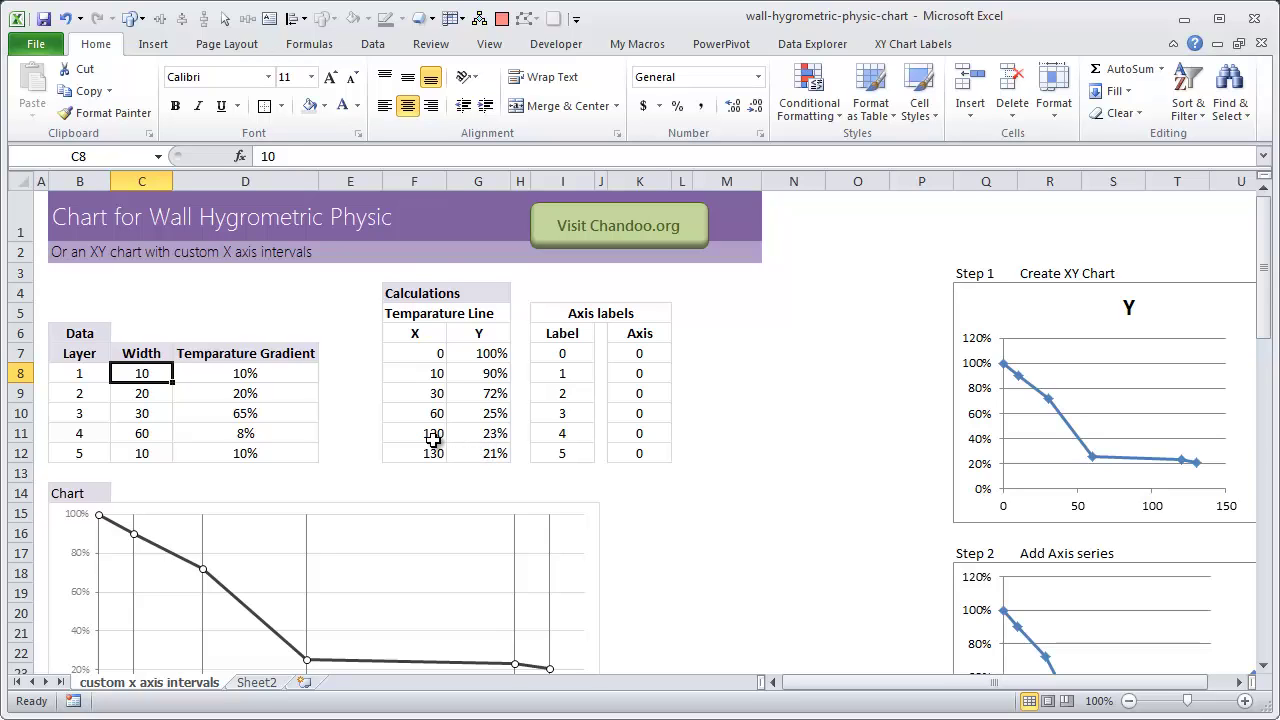
{"action": "scroll", "coordinate": [430, 447], "scroll_direction": "down", "scroll_amount": 2}
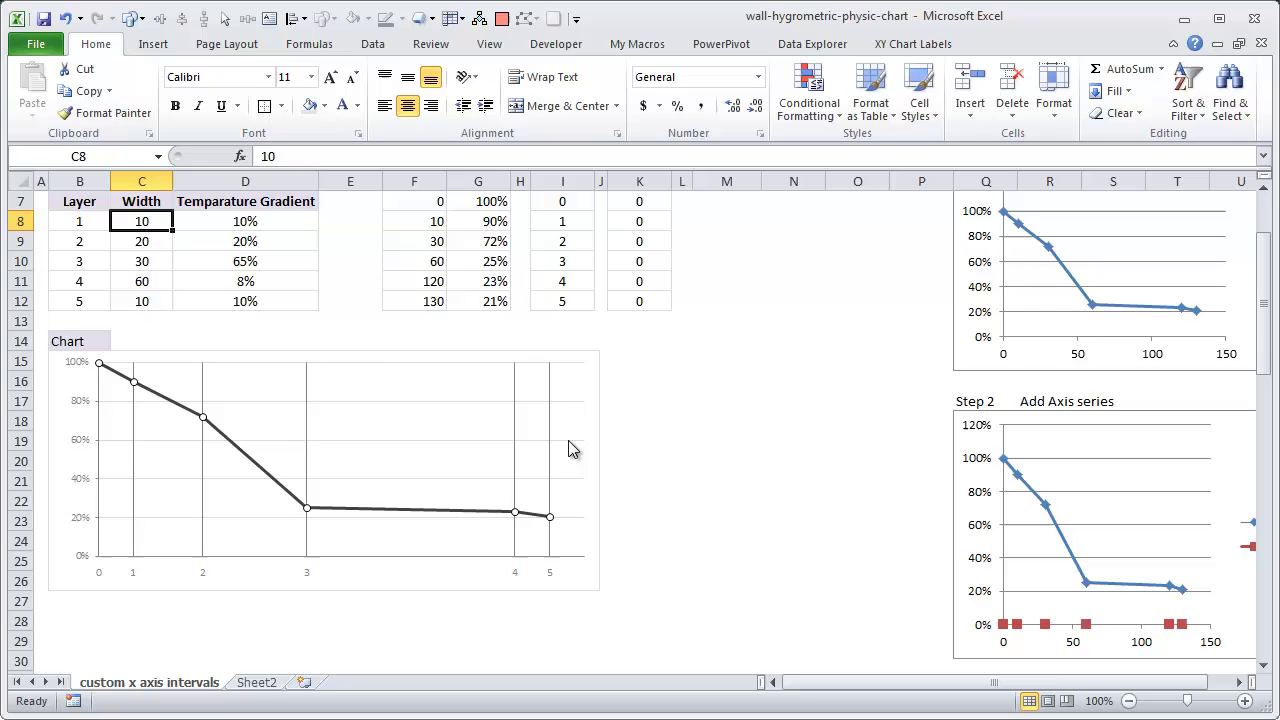
{"action": "scroll", "coordinate": [568, 432], "scroll_direction": "up", "scroll_amount": 2}
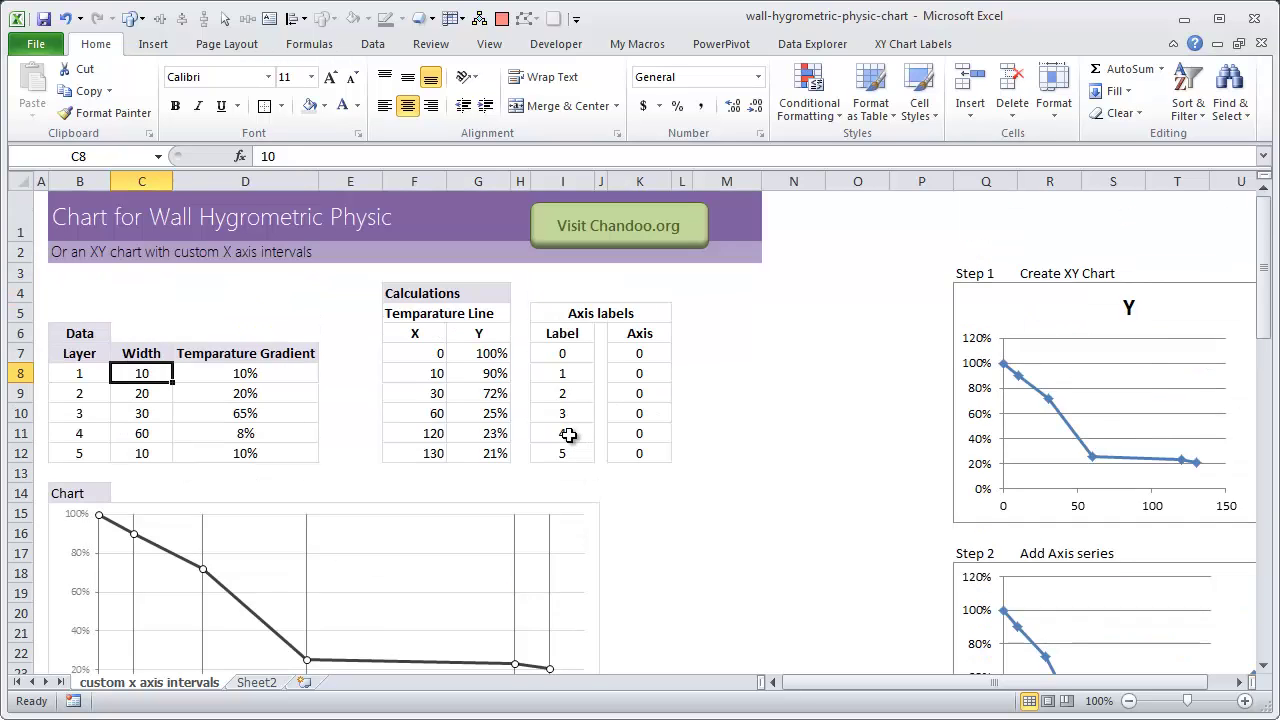